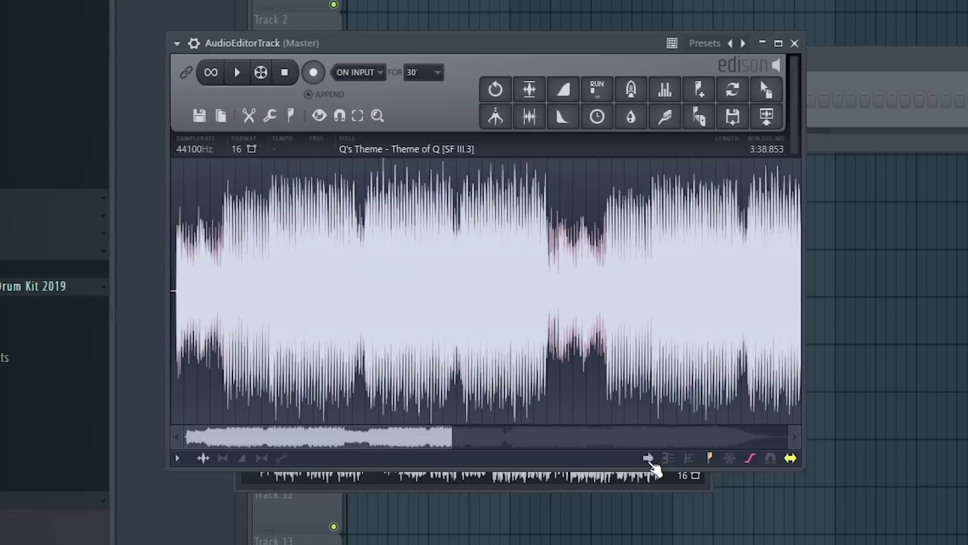
- Select the audio from its first sound at 0:920 to about 8:034 and play the selection
left_click_drag(452, 437, 188, 437)
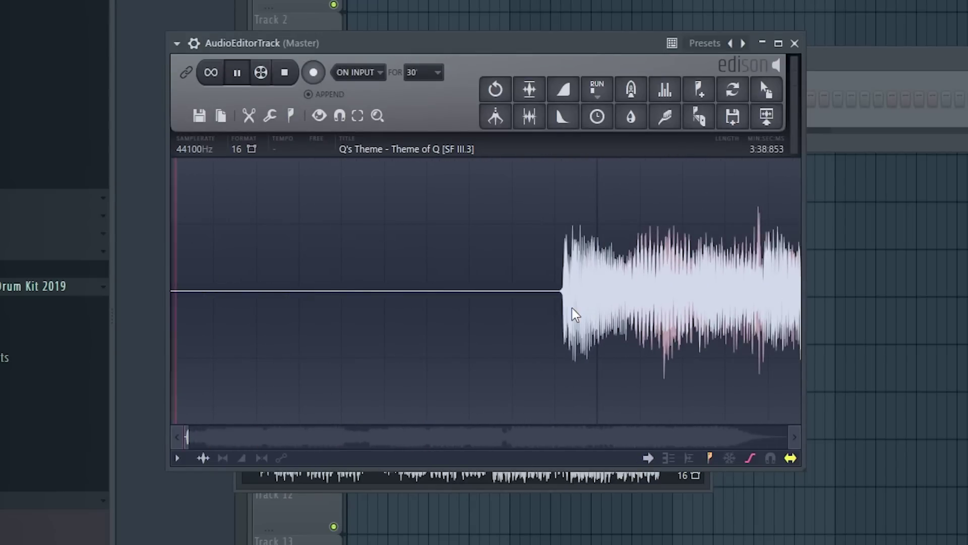
key("space")
key("space")
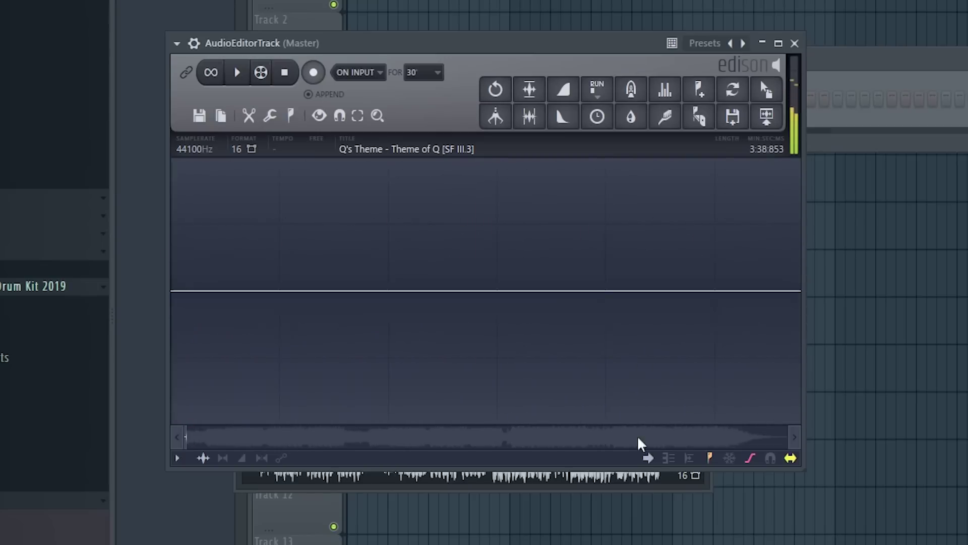
scroll(377, 269, "down", 3)
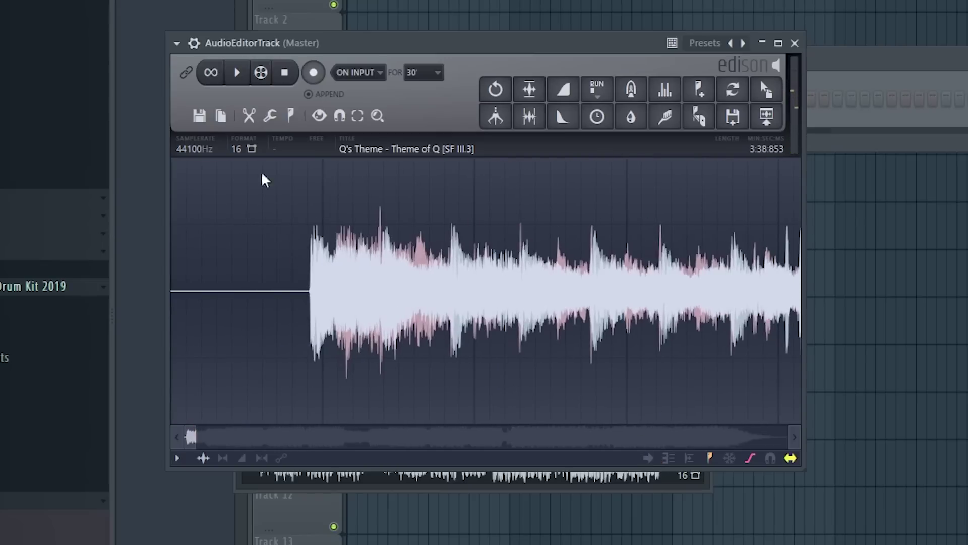
scroll(302, 282, "up", 10)
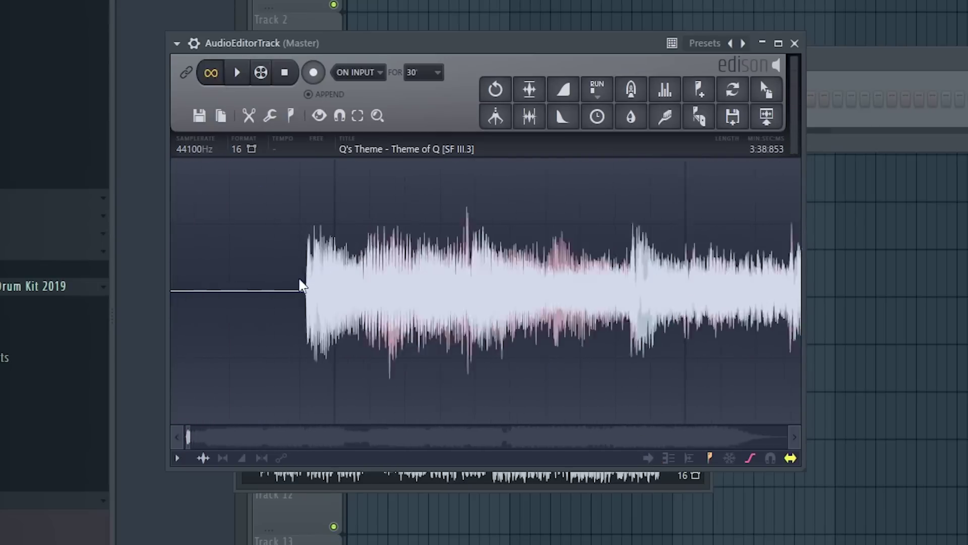
left_click_drag(316, 282, 801, 285)
scroll(632, 230, "down", 8)
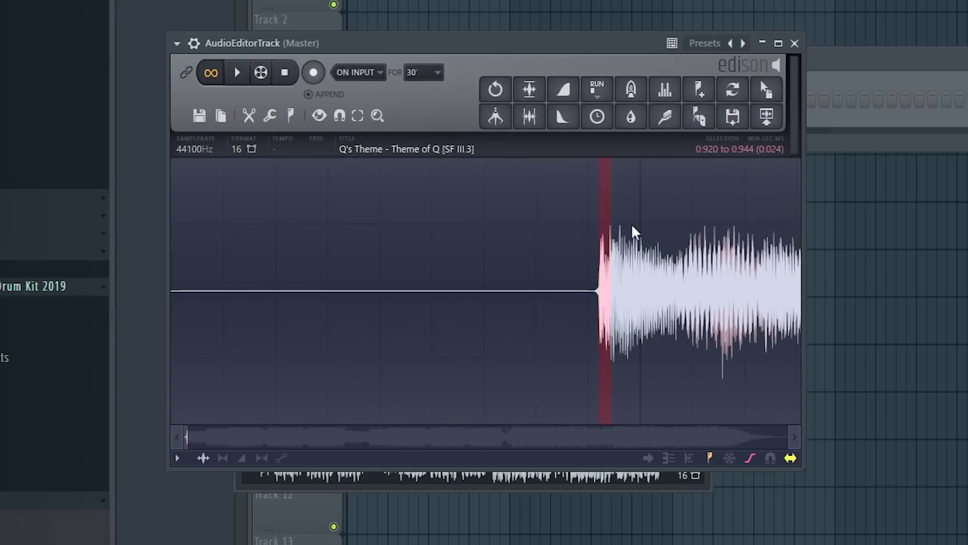
key("space")
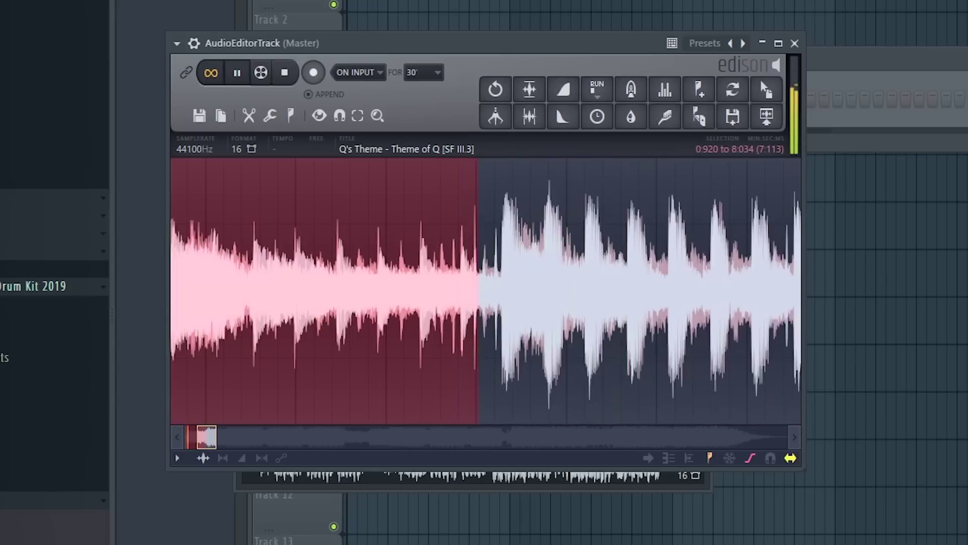
scroll(481, 186, "down", 3)
scroll(675, 242, "up", 3)
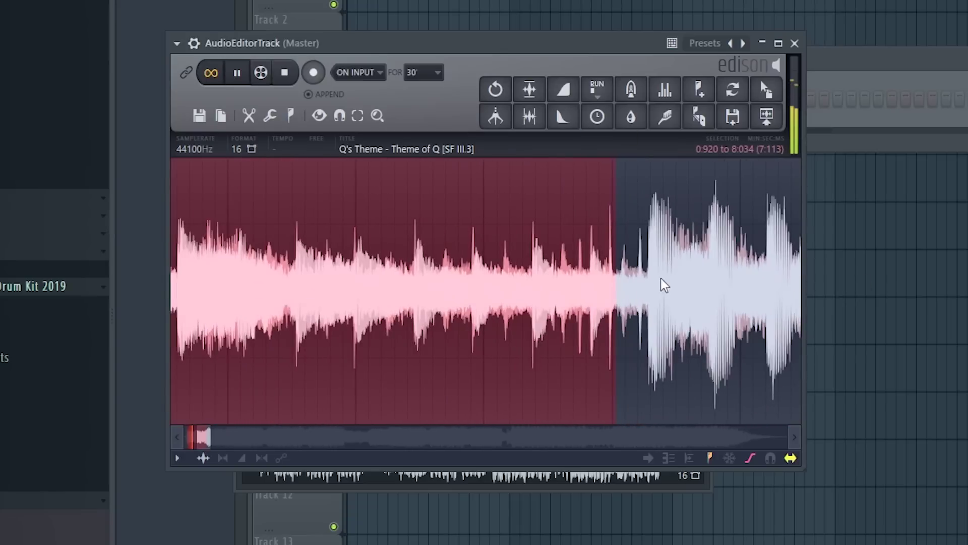
- Extend the end of the audio selection to 8:285 and send the selected loop to the playlist
scroll(645, 285, "up", 6)
left_click_drag(646, 285, 716, 308)
scroll(694, 299, "up", 3)
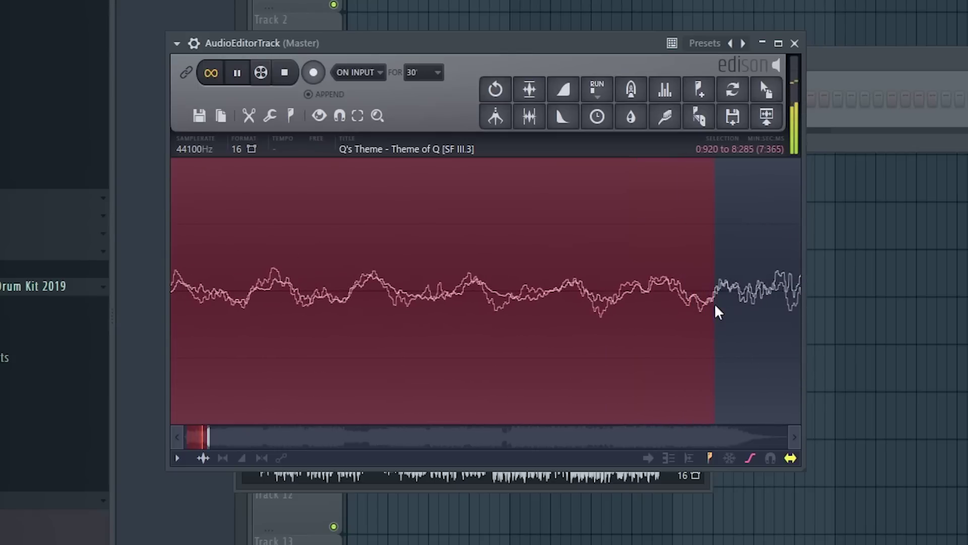
scroll(718, 314, "down", 3)
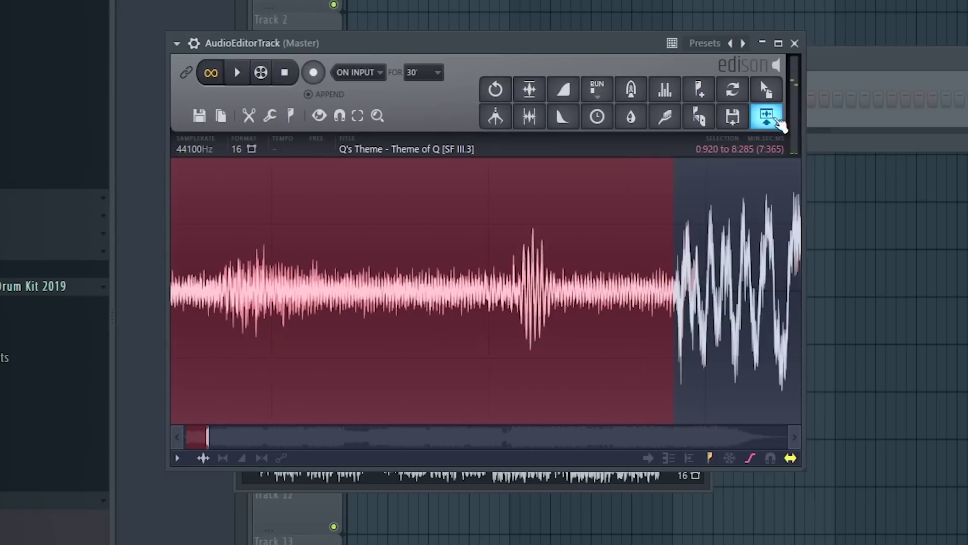
left_click(764, 118)
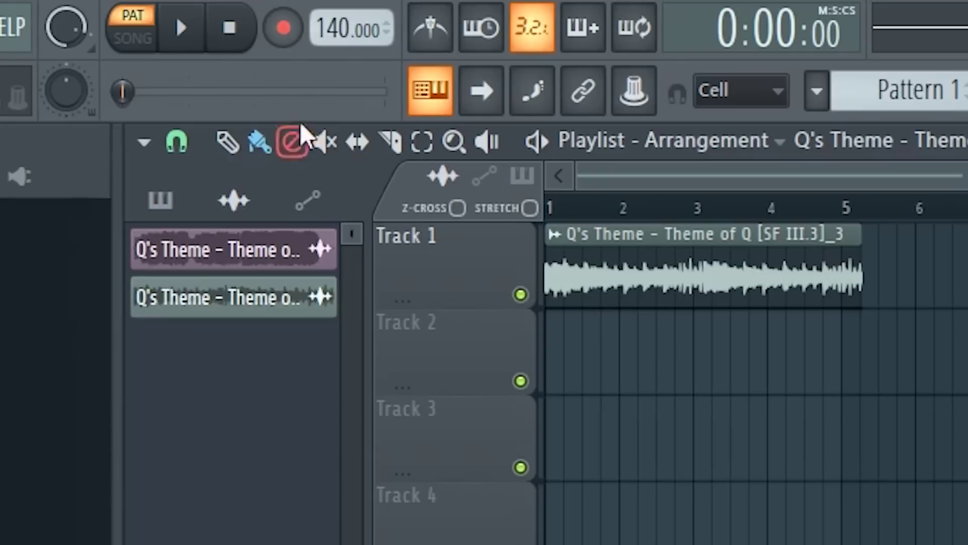
- Set the project tempo to 120 and change the Q's Theme loop's time stretching mode to Stretch
left_click_drag(335, 27, 336, 57)
double_click(583, 245)
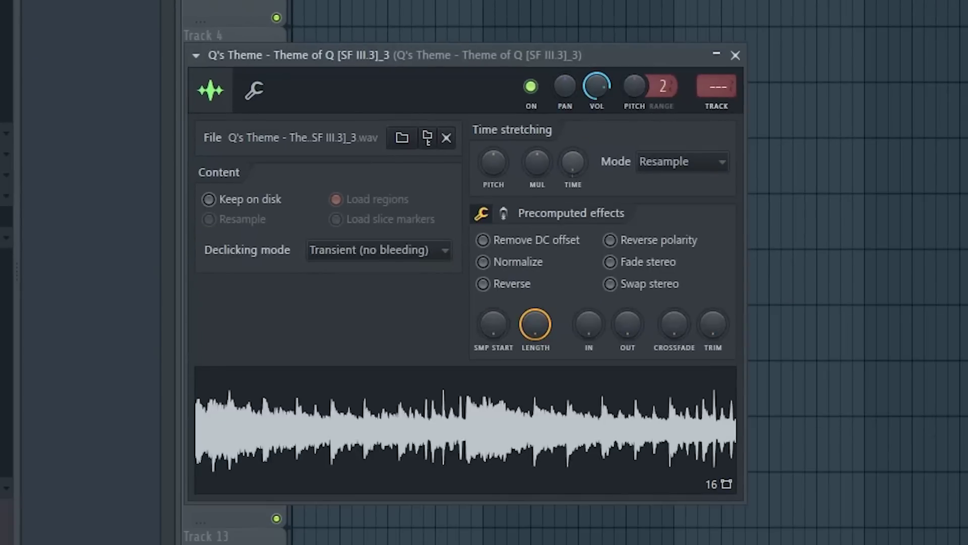
left_click(652, 157)
left_click(666, 220)
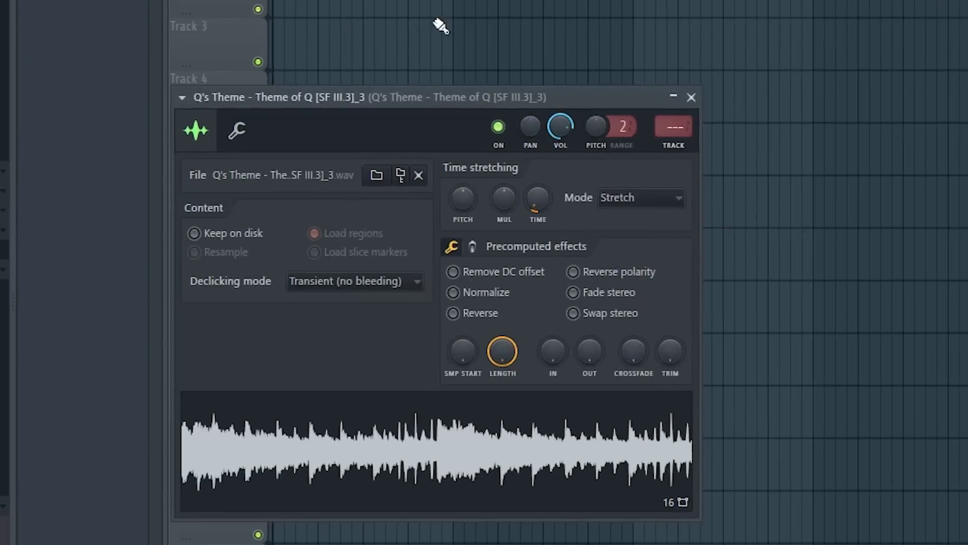
key("Escape")
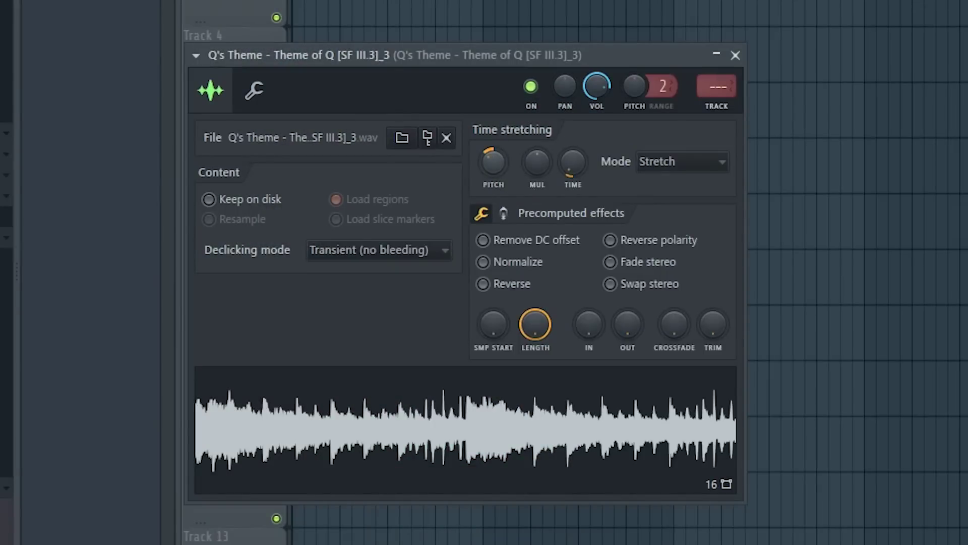
scroll(716, 92, "up", 1)
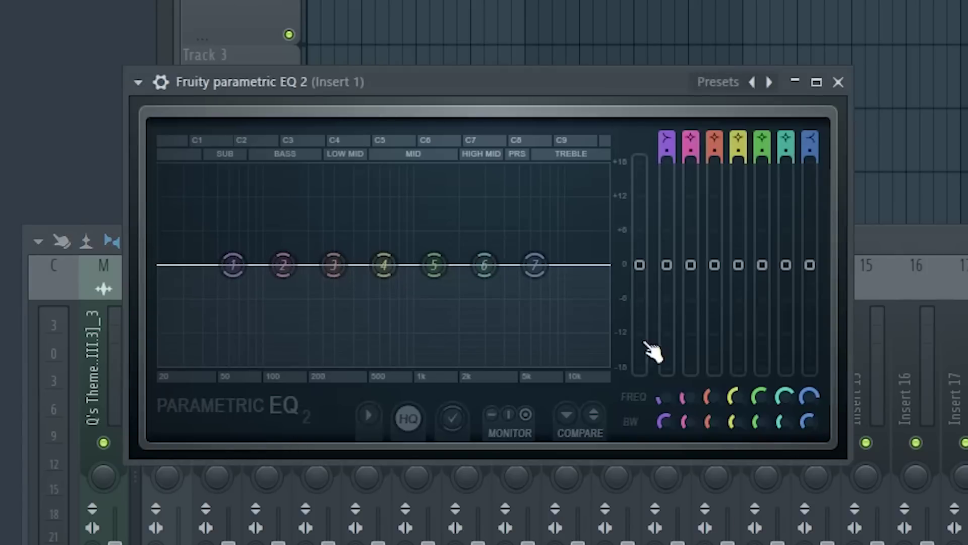
- Load the 20Hz + 18kHz cut preset in Insert 1's Parametric EQ 2 and raise the low cut to about 150 Hz
left_click(769, 81)
left_click(769, 82)
left_click_drag(159, 263, 287, 264)
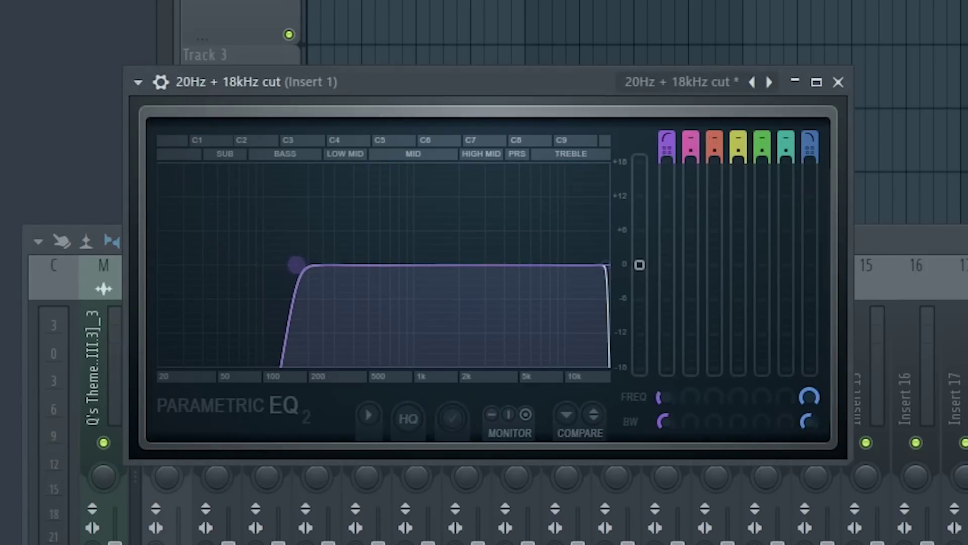
left_click(733, 190)
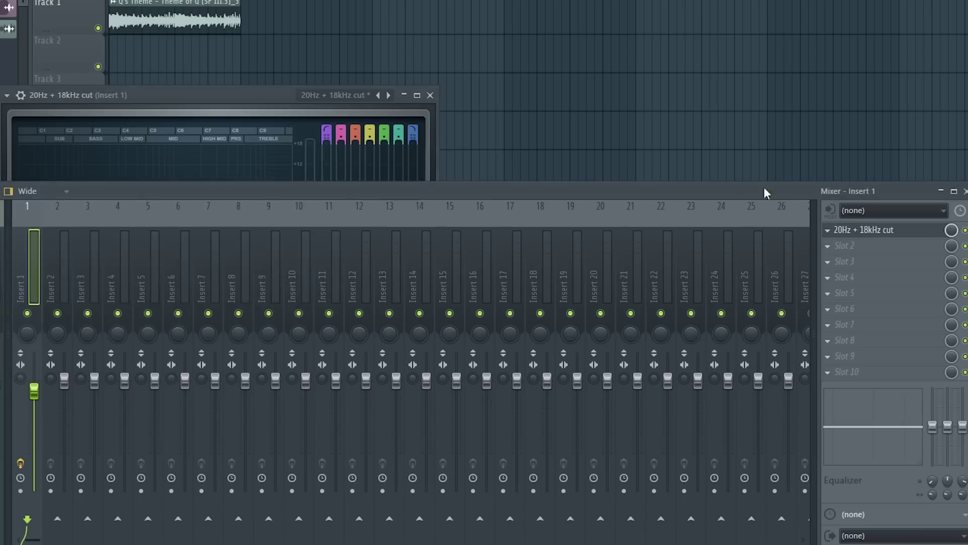
scroll(885, 231, "down", 1)
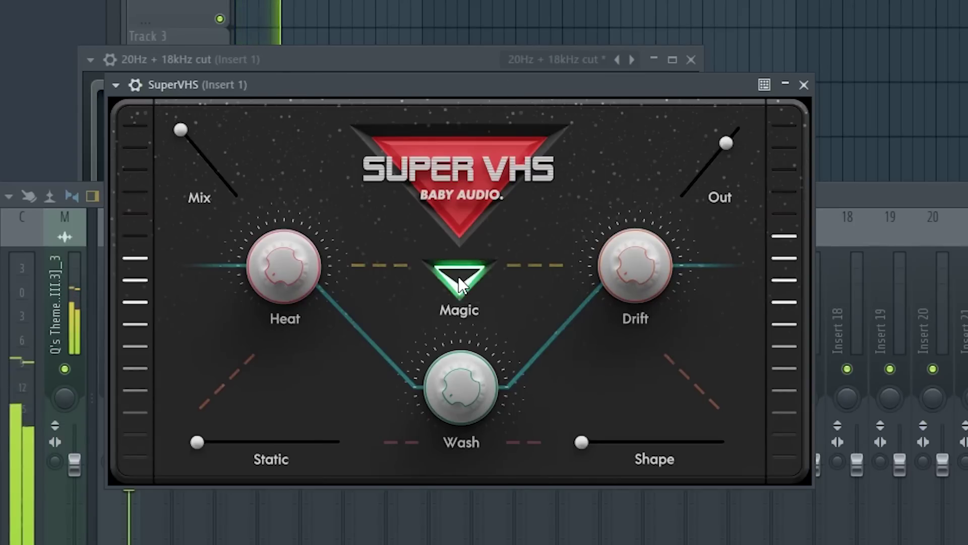
- Adjust the Wash amount in SuperVHS on Insert 1 and bring up the mixer
left_click_drag(470, 377, 467, 341)
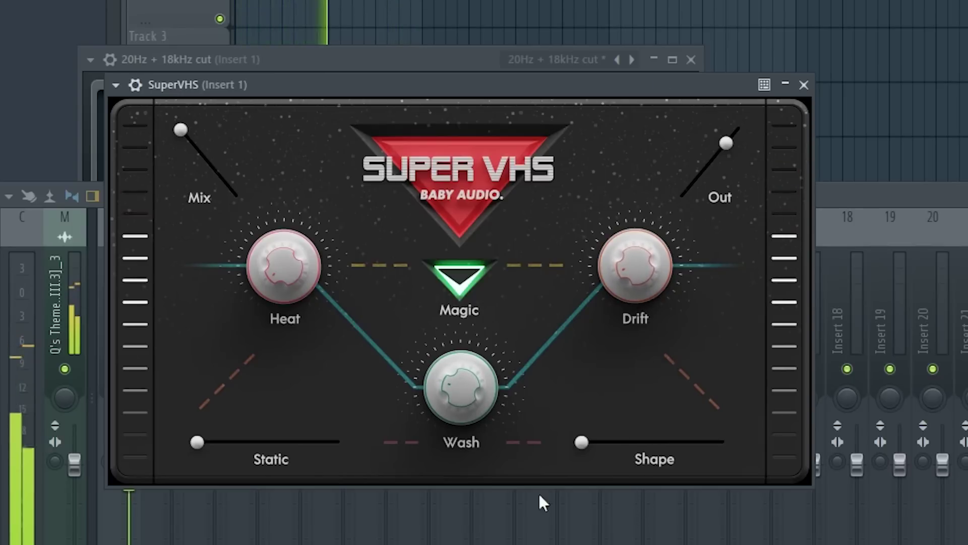
key("F9")
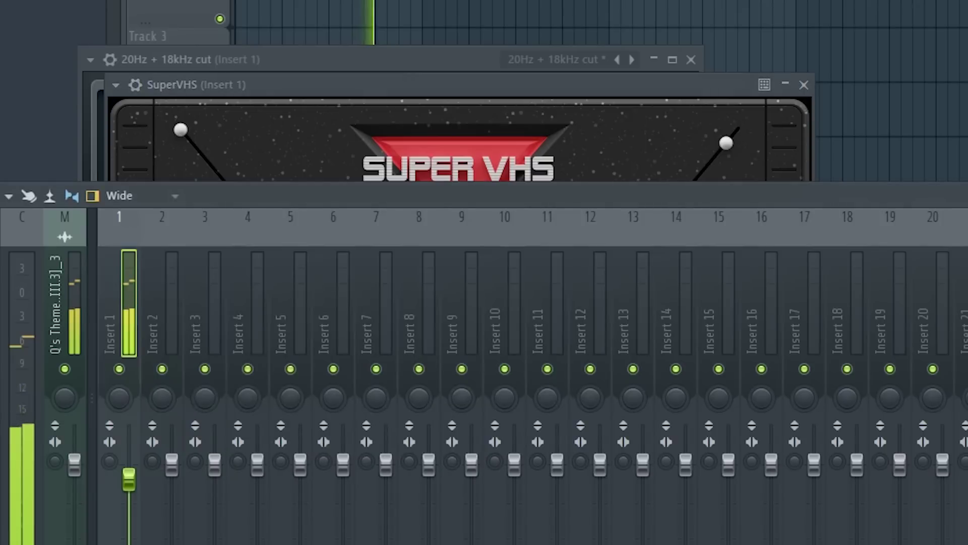
left_click(594, 98)
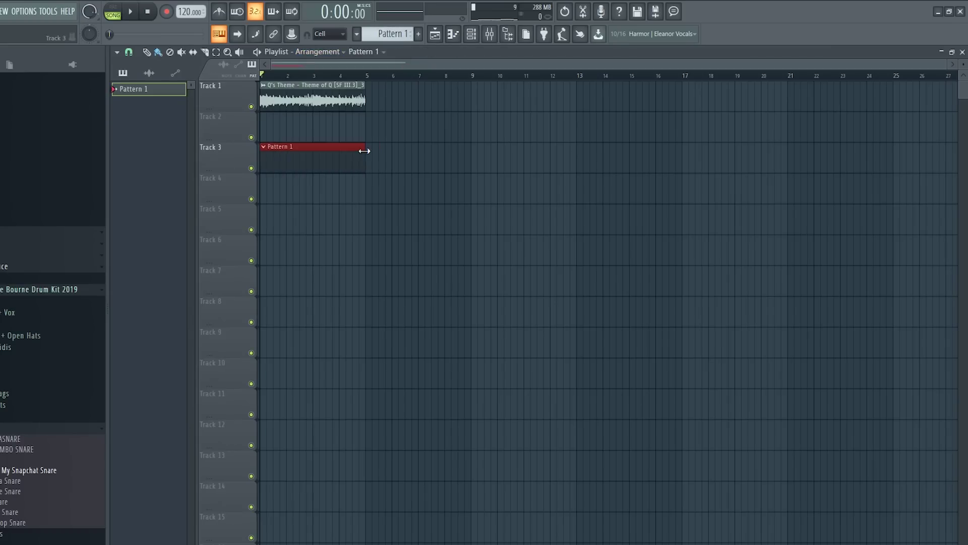
- Move the Pattern 1 clip to Track 5 and load the Pierre Clap sample from the Claps folder
left_click_drag(325, 163, 325, 225)
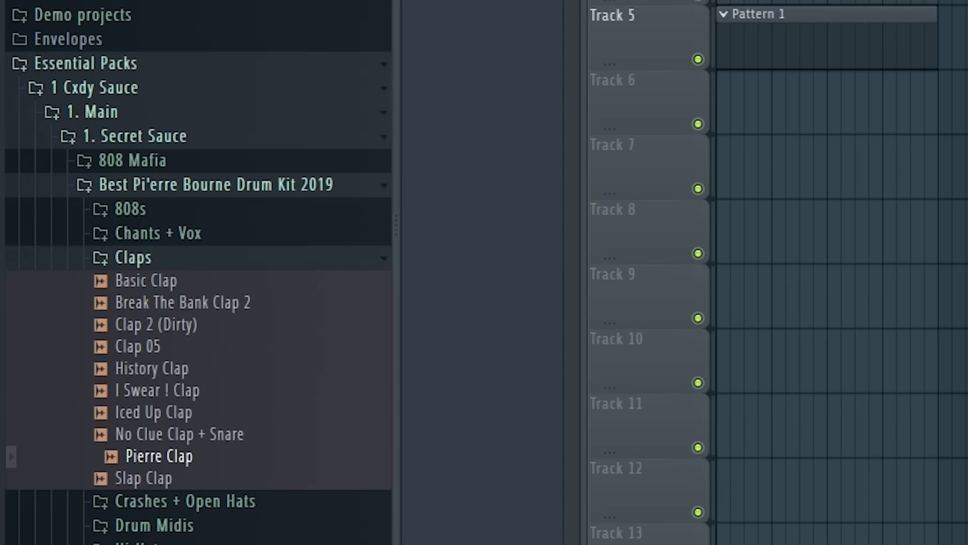
left_click_drag(218, 475, 683, 22)
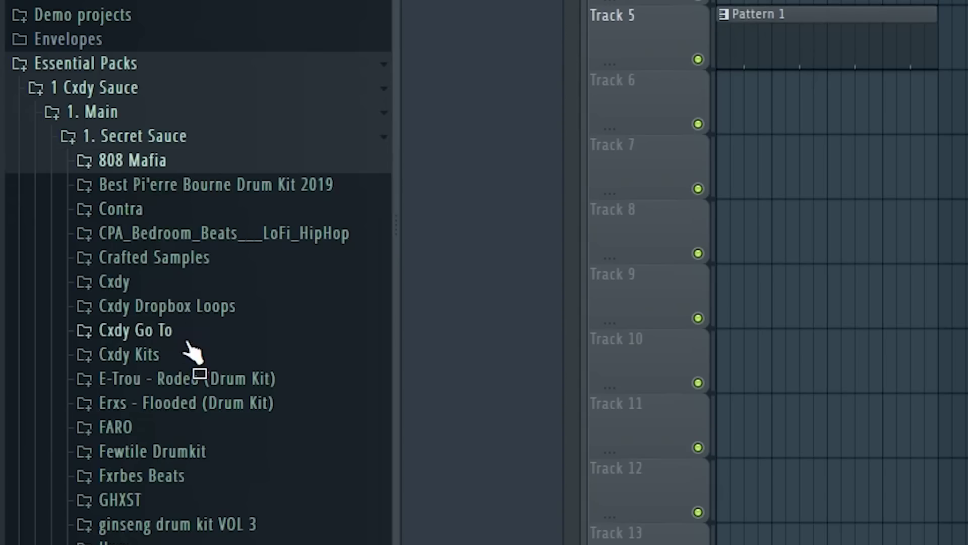
left_click(192, 330)
left_click(189, 356)
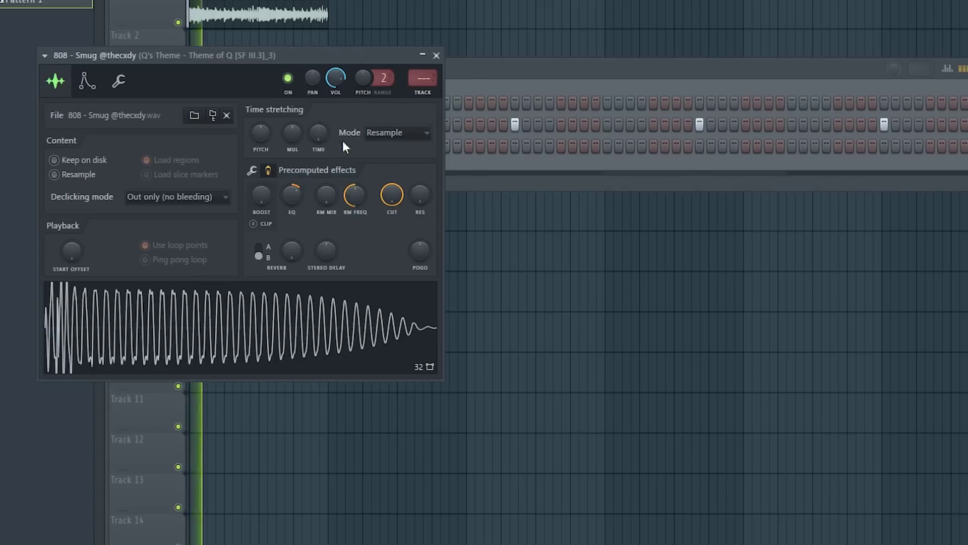
left_click_drag(294, 188, 295, 194)
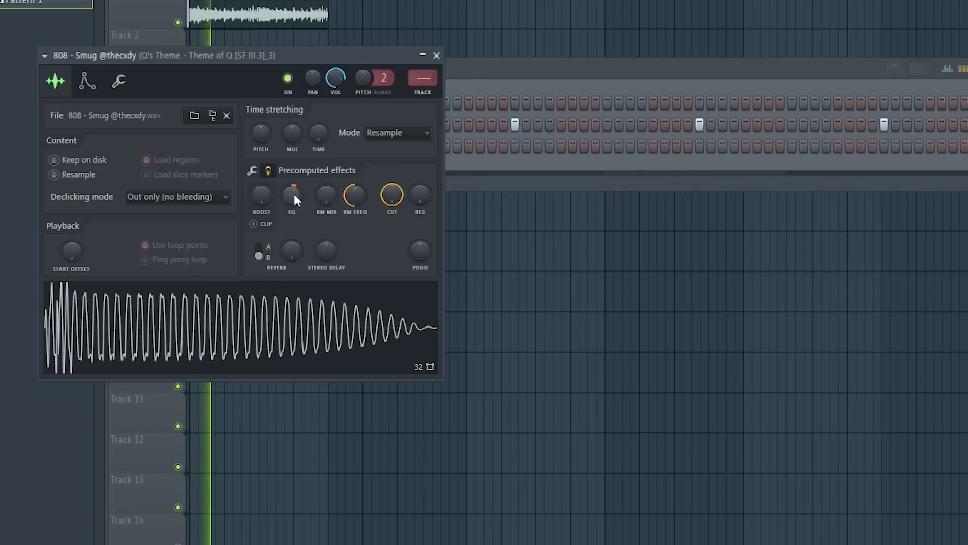
left_click(423, 60)
left_click(423, 60)
left_click(437, 58)
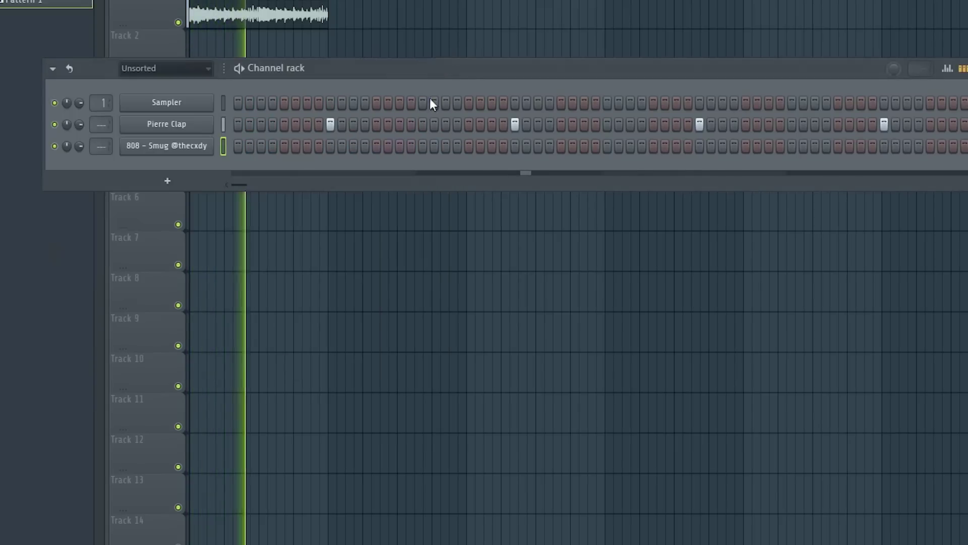
key("F9")
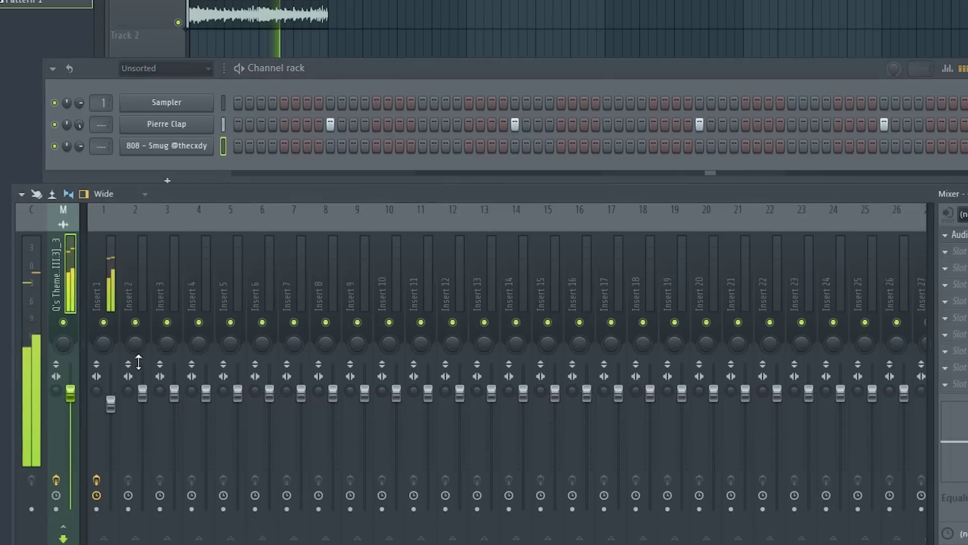
right_click(202, 145)
left_click(240, 145)
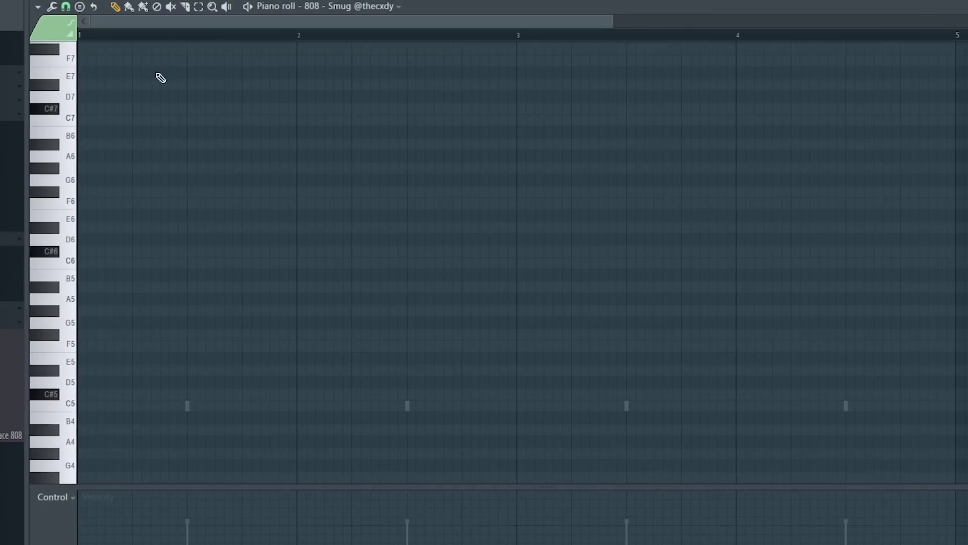
scroll(152, 184, "up", 4)
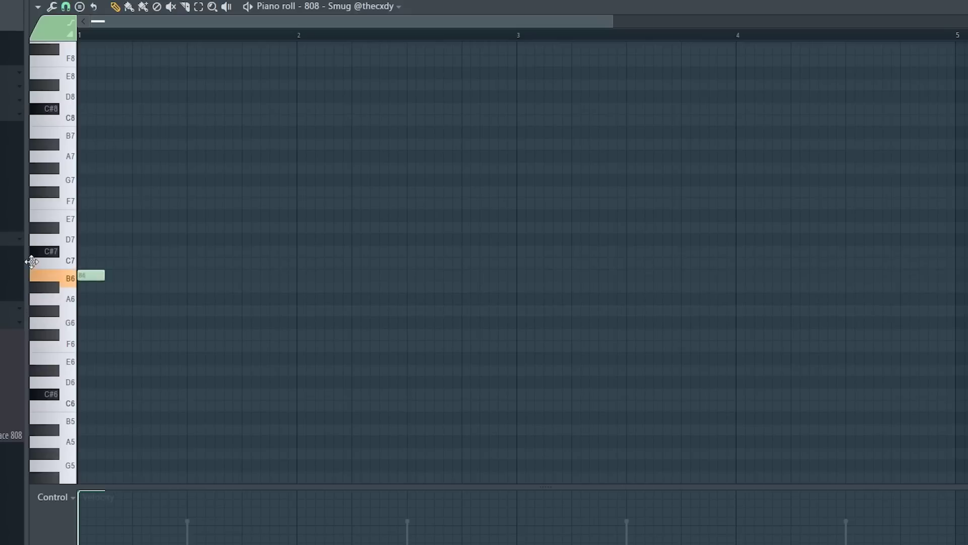
left_click_drag(33, 188, 33, 192)
key("space")
scroll(188, 279, "up", 1)
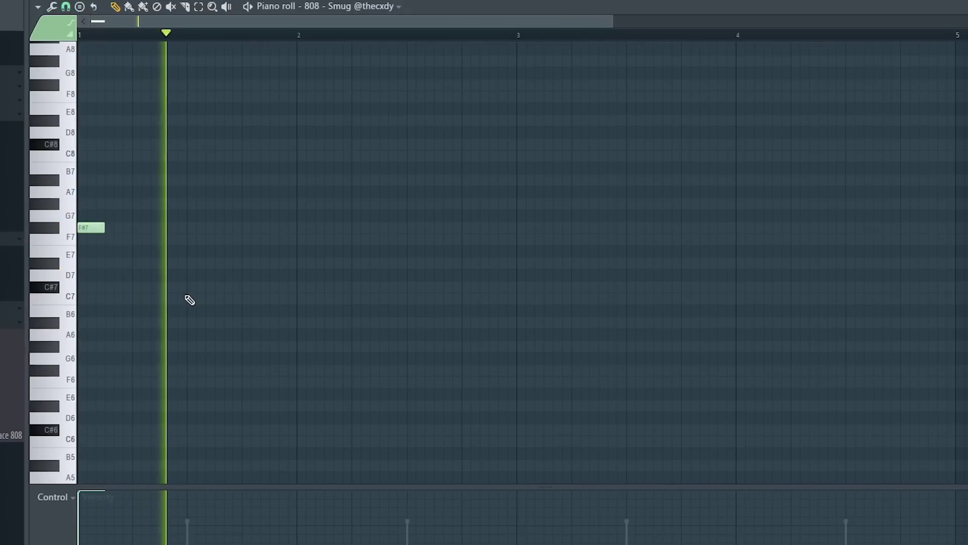
- Add five C#7 notes across bars 1 and 2 and an F#7 note at the start of bar 3
left_click_drag(156, 290, 159, 288)
left_click_drag(247, 289, 244, 289)
left_click(335, 288)
left_click_drag(335, 288, 355, 289)
left_click(389, 289)
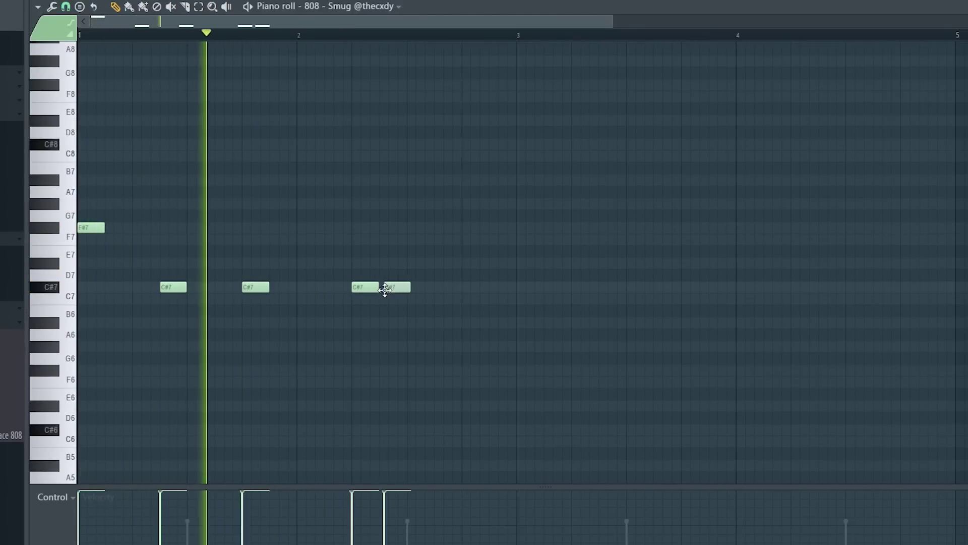
left_click(463, 288)
left_click(527, 227)
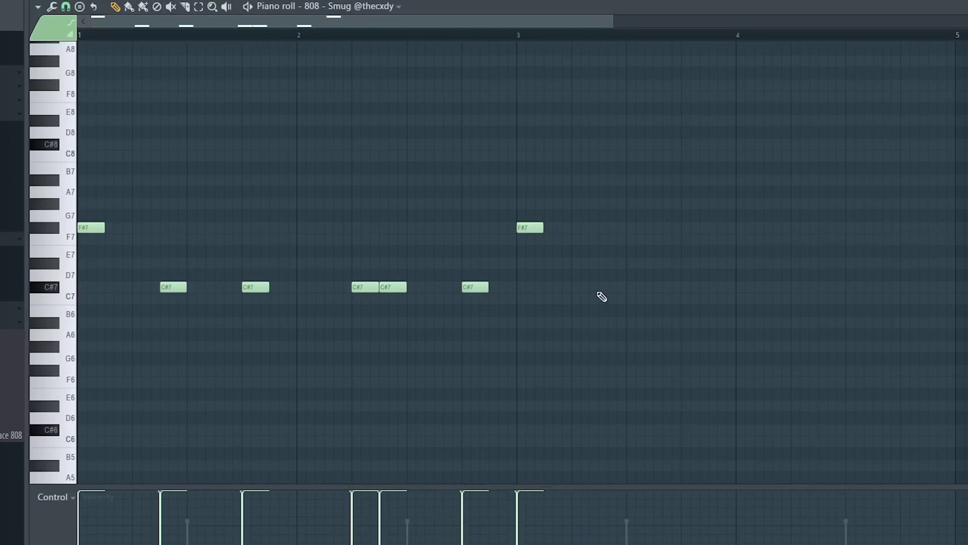
- Paste the five-note phrase into bars 3 and 4 at D7, and transpose all the 808 notes down two octaves
key("ctrl+v")
left_click(570, 36)
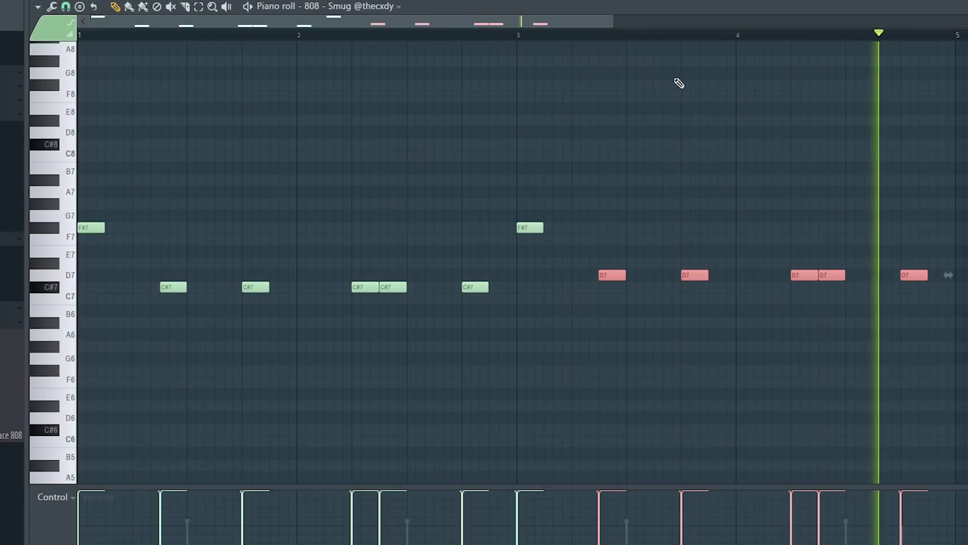
key("ctrl+a")
key("ctrl+Down")
key("ctrl+Down")
scroll(322, 156, "down", 3)
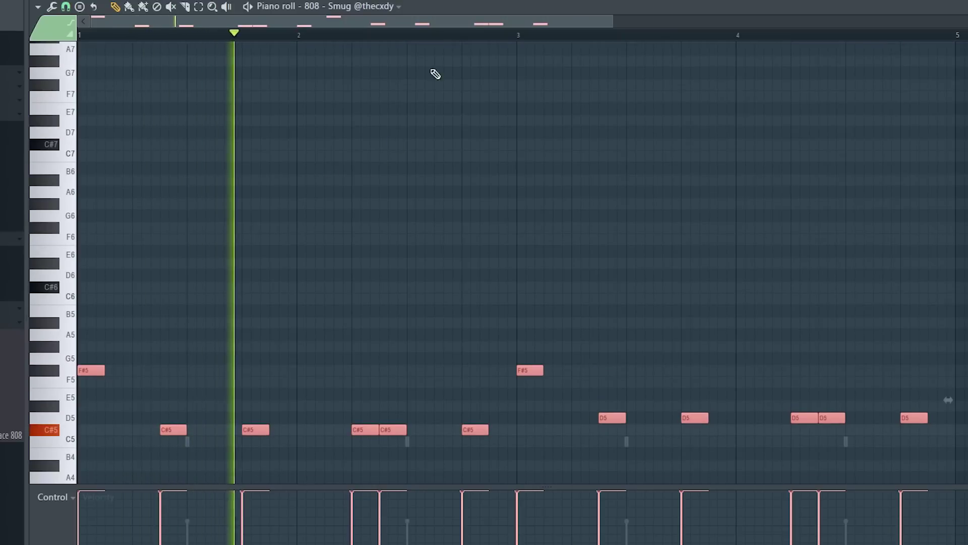
key("F9")
left_click(963, 317)
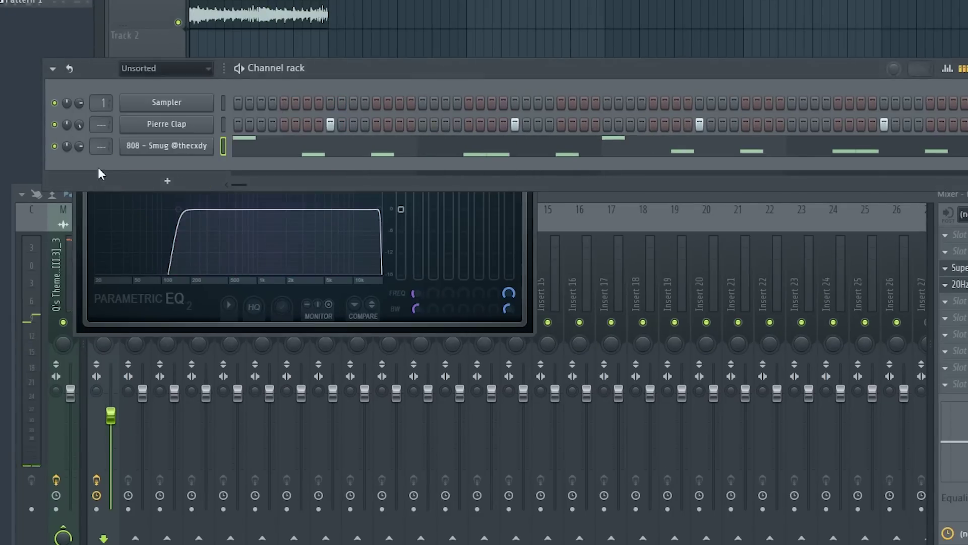
right_click(218, 181)
left_click(293, 270)
left_click(195, 147)
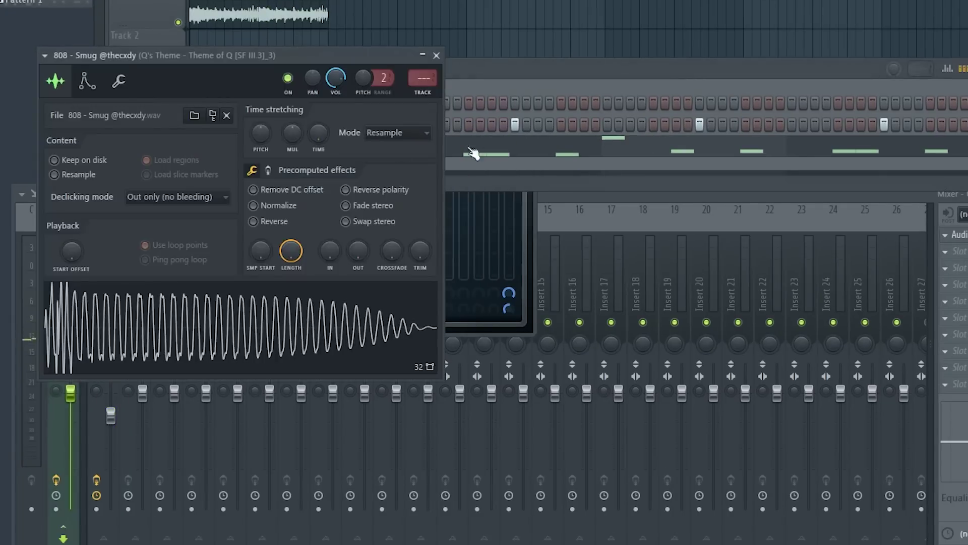
key("ctrl+l")
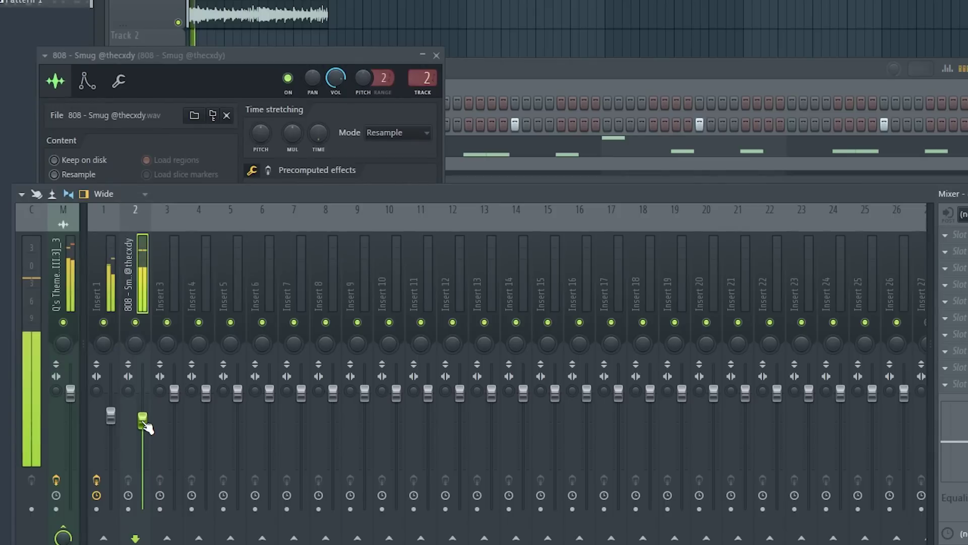
left_click(109, 417)
left_click(142, 417)
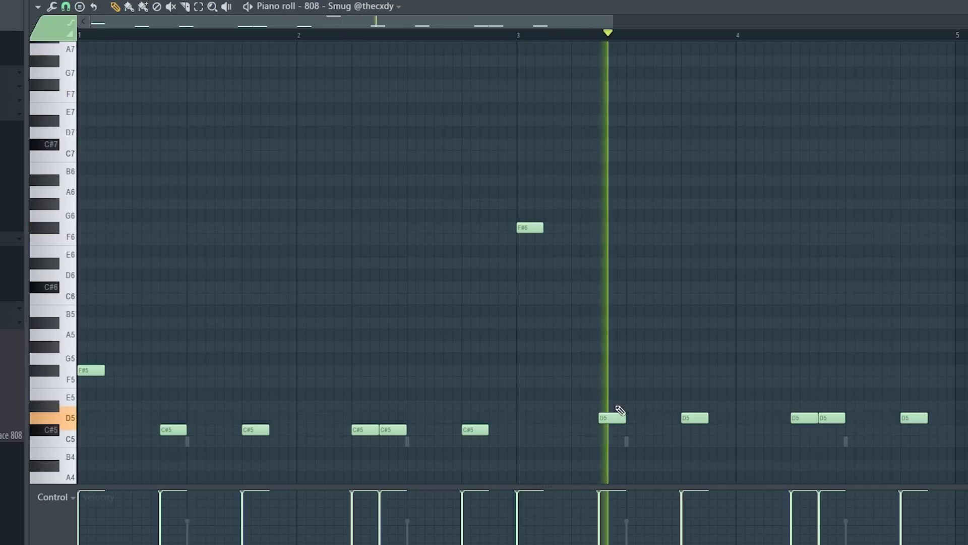
- Raise the 808's bar 3 F# note to F#6 and add an extra D5 note just before beat 2 of bar 4
left_click(767, 418)
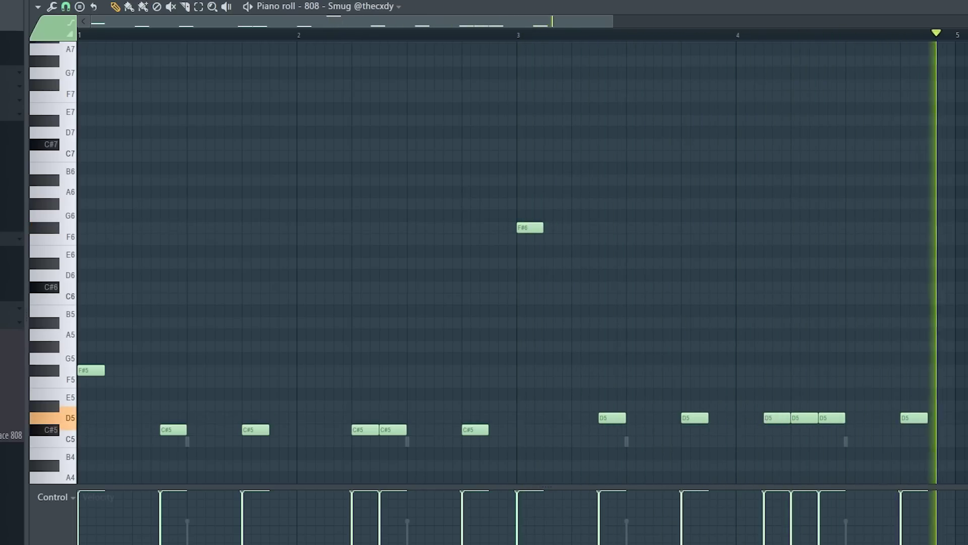
left_click(163, 236)
left_click(186, 310)
left_click(256, 339)
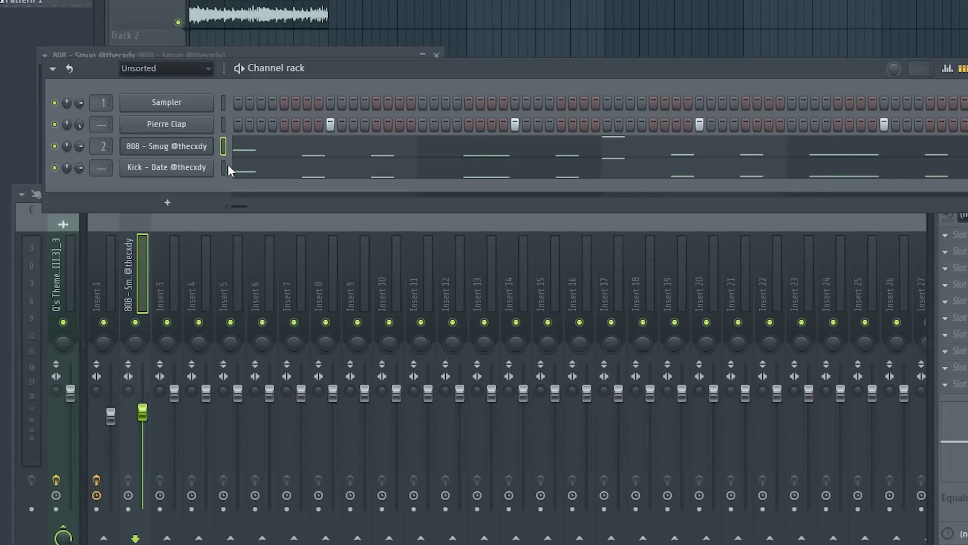
left_click(225, 164)
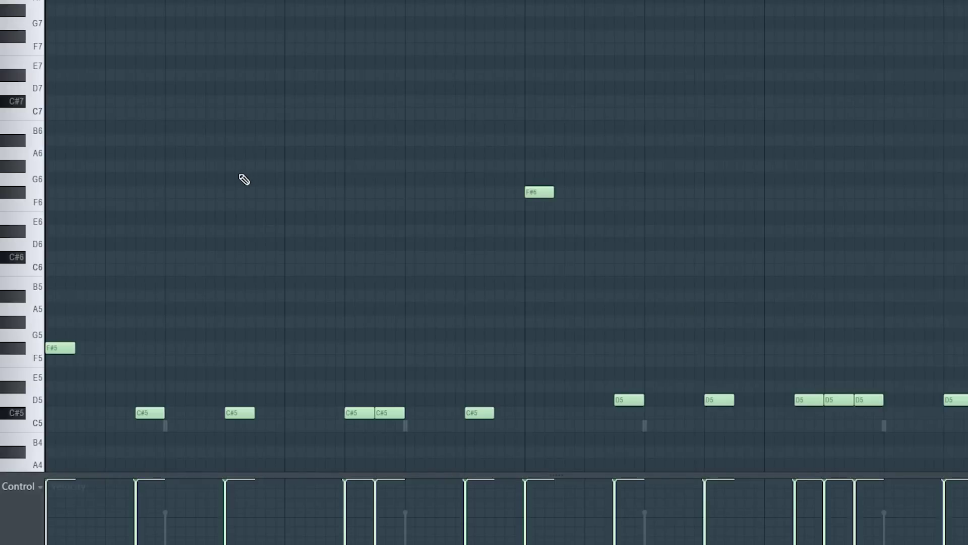
- Flatten all the kick notes to C5 with the limiter / transposer and play the pattern
key("ctrl+a")
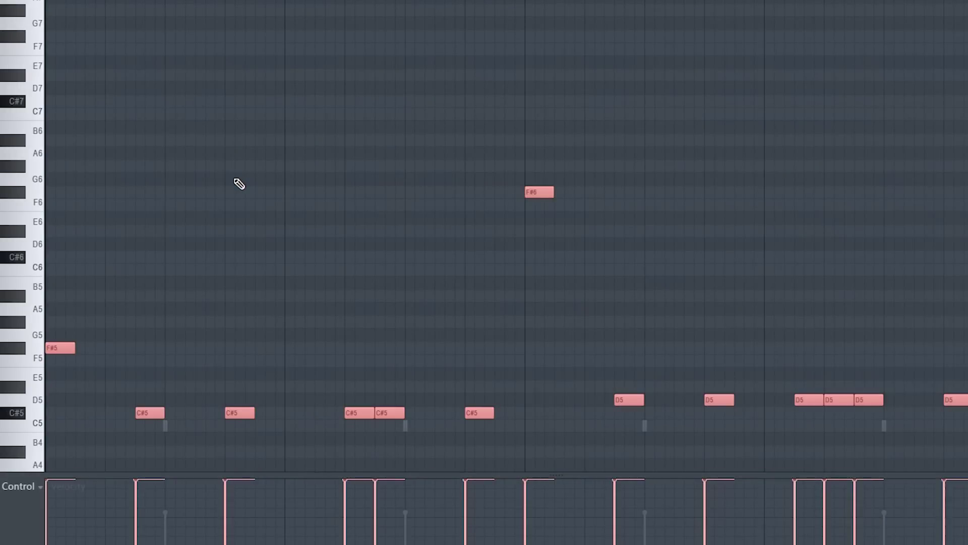
key("alt+k")
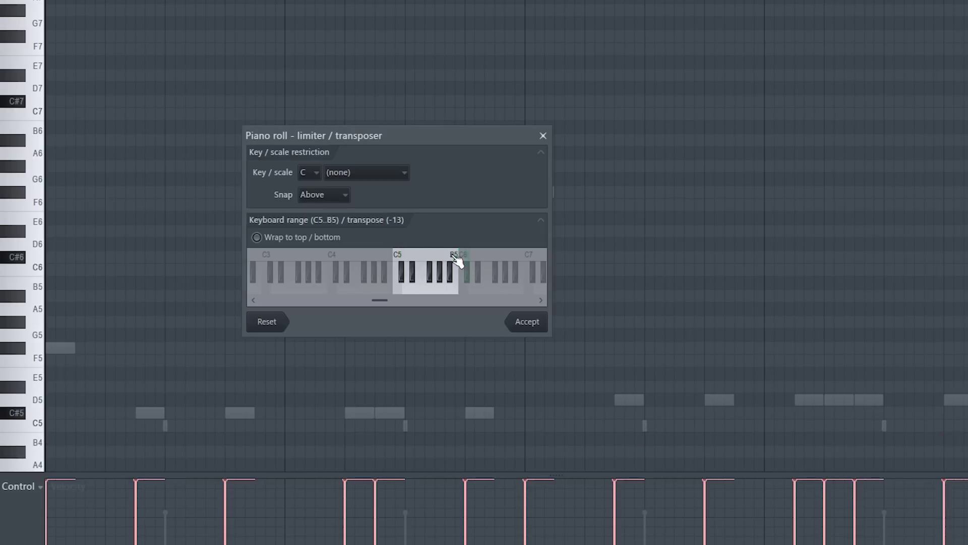
left_click(399, 258)
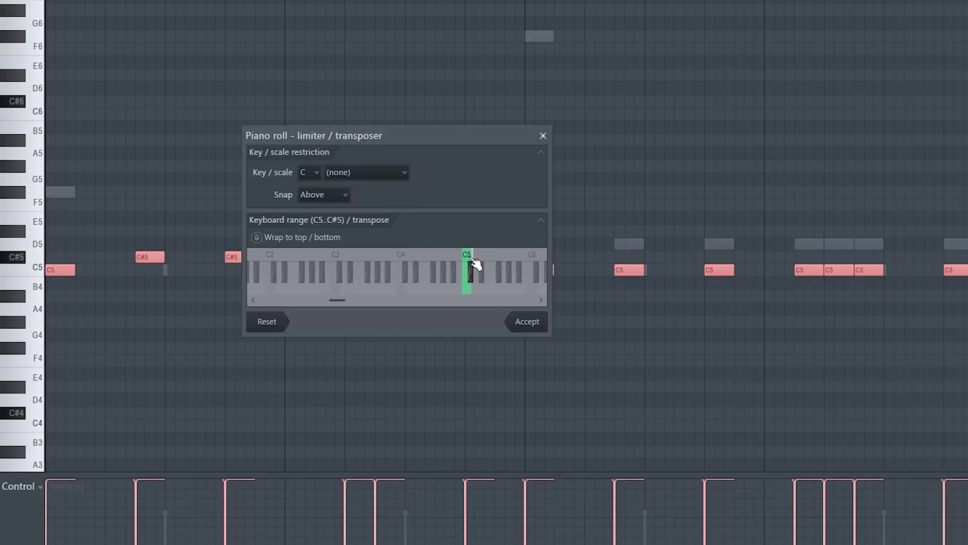
left_click(522, 324)
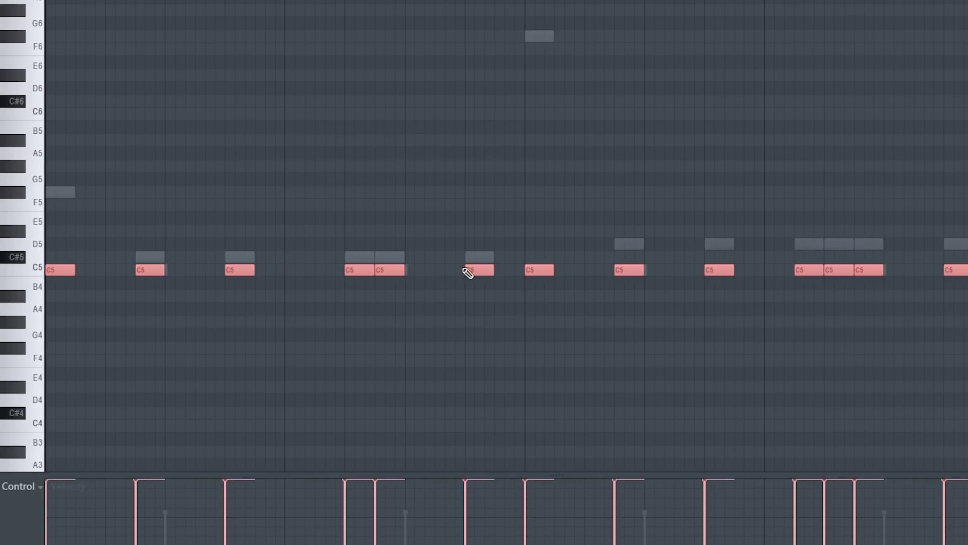
key("space")
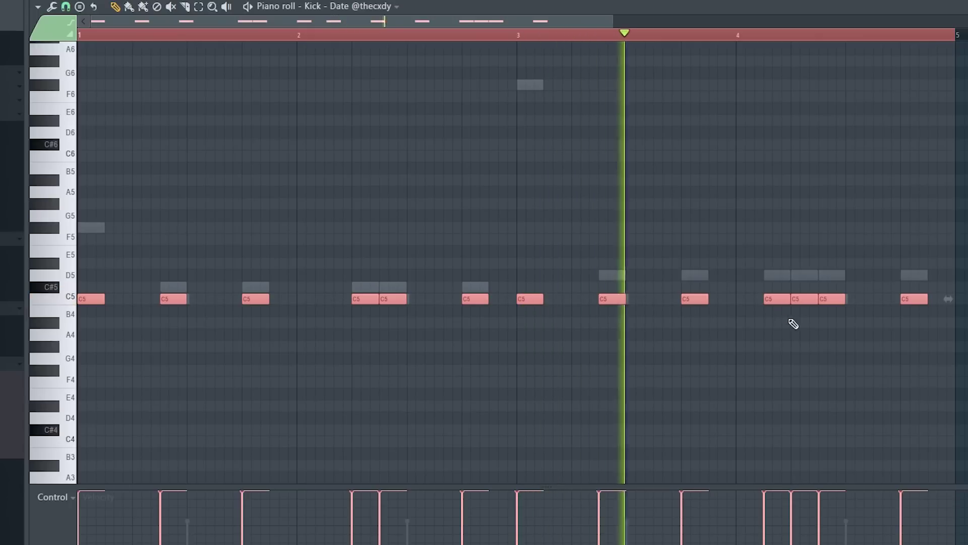
- Replace the three-kick cluster in bar 4 with one C5 kick on beat 2, and thin bar 2's double kick to one note
right_click(780, 300)
right_click(803, 300)
right_click(822, 302)
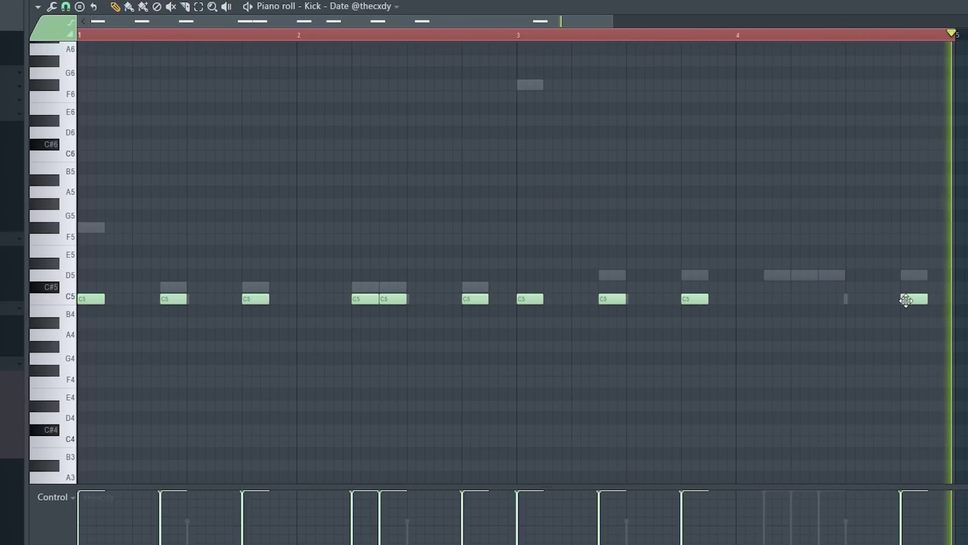
right_click(393, 301)
left_click_drag(368, 301, 396, 300)
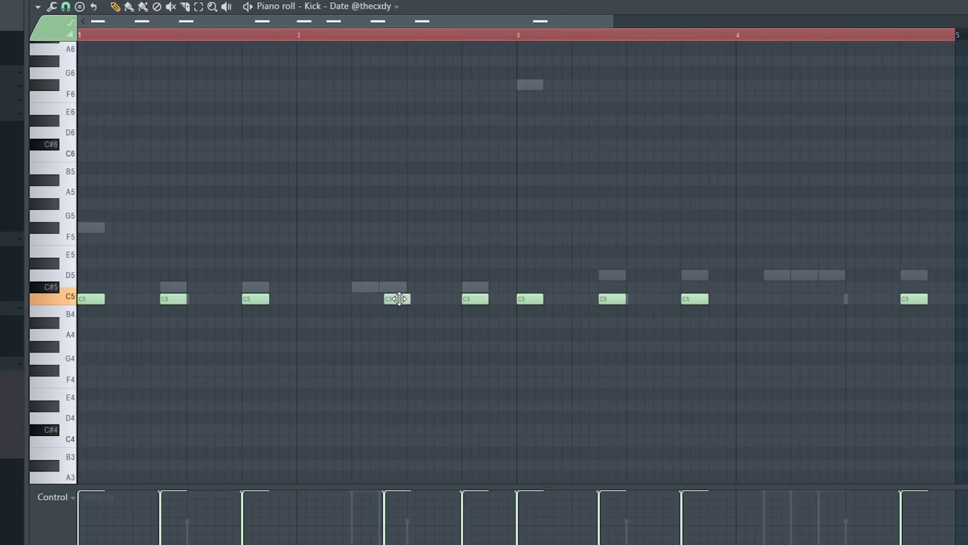
left_click(795, 298)
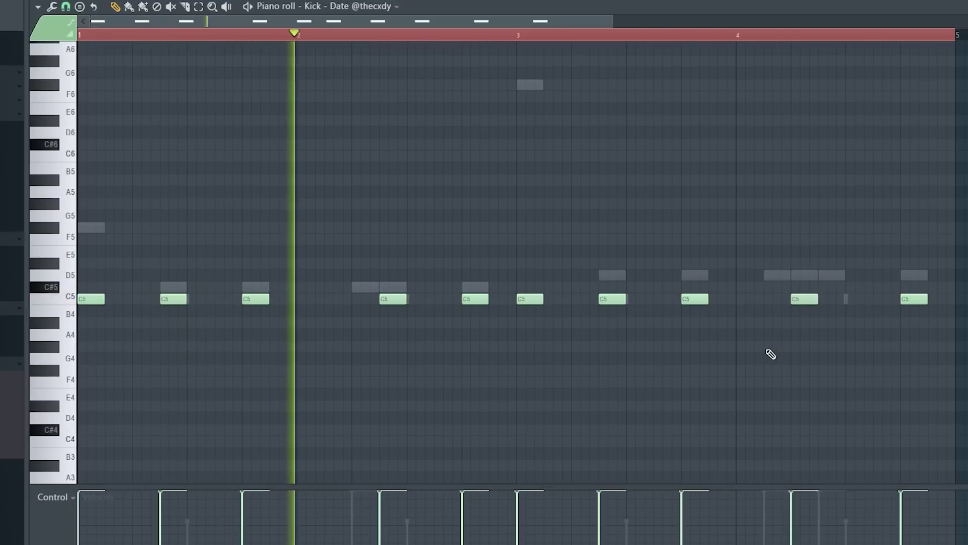
- Move the shifted bar 2 kick back to beat 2 and add a second C5 kick right after beat 2 of bar 4
left_click_drag(393, 299, 366, 298)
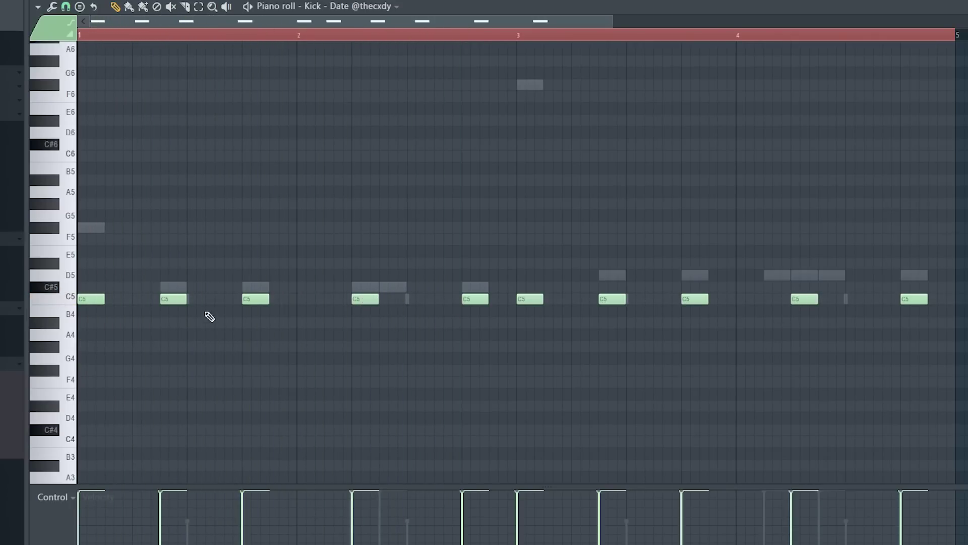
right_click(177, 301)
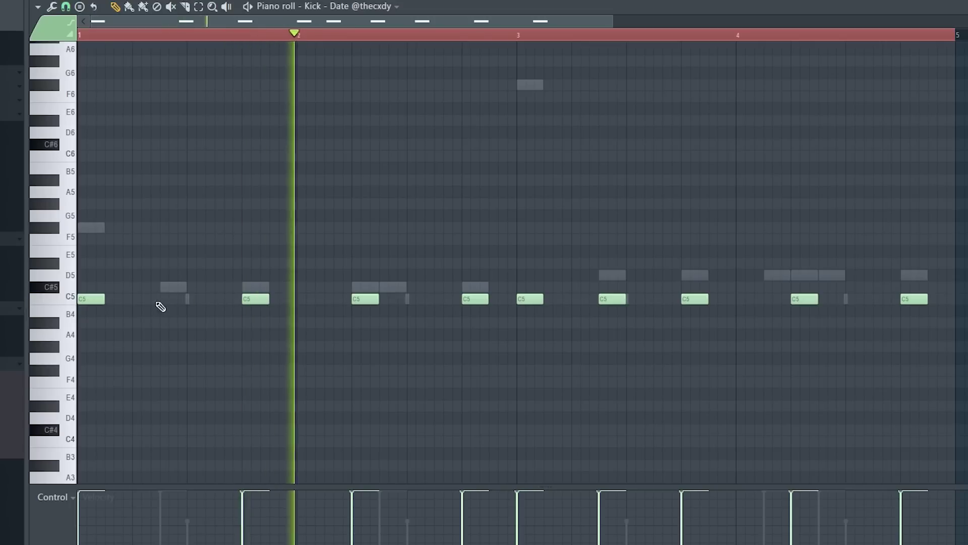
left_click(161, 300)
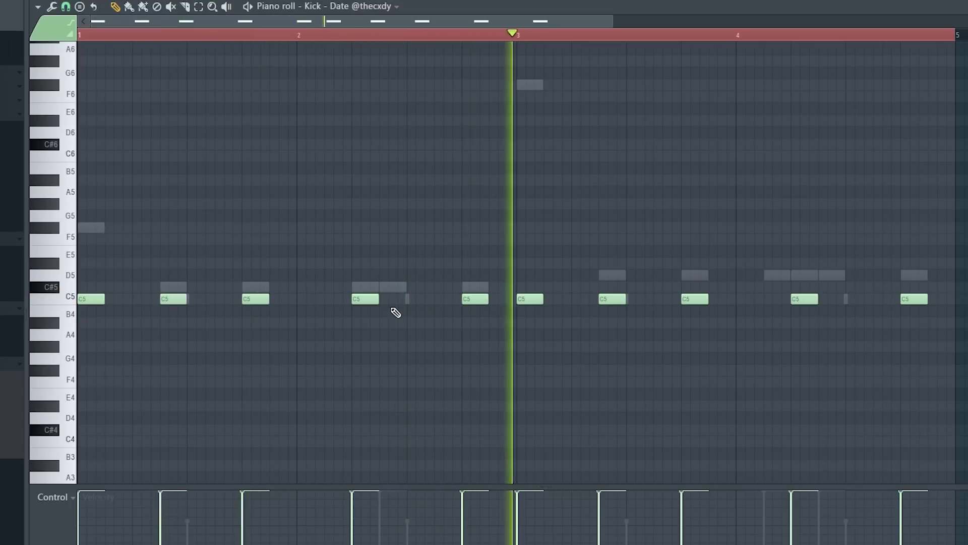
left_click(821, 301)
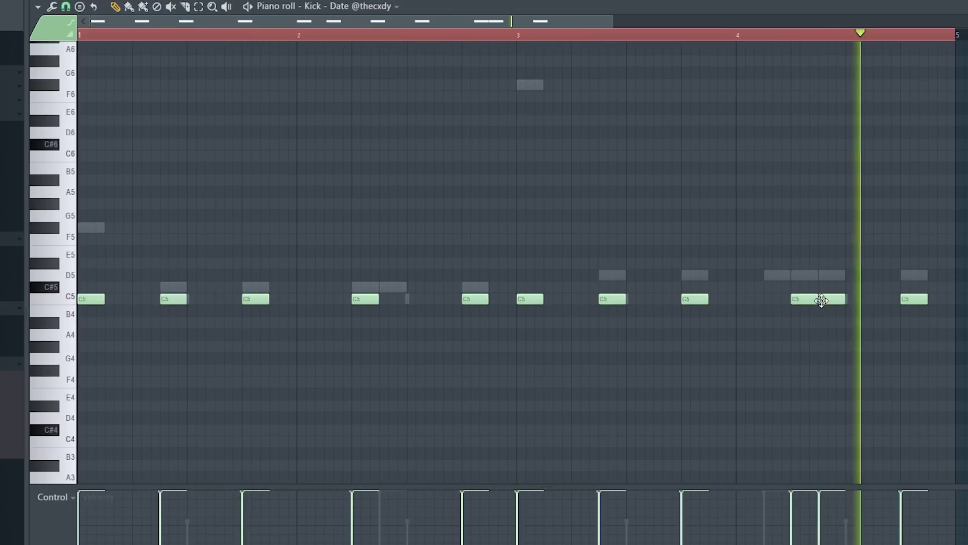
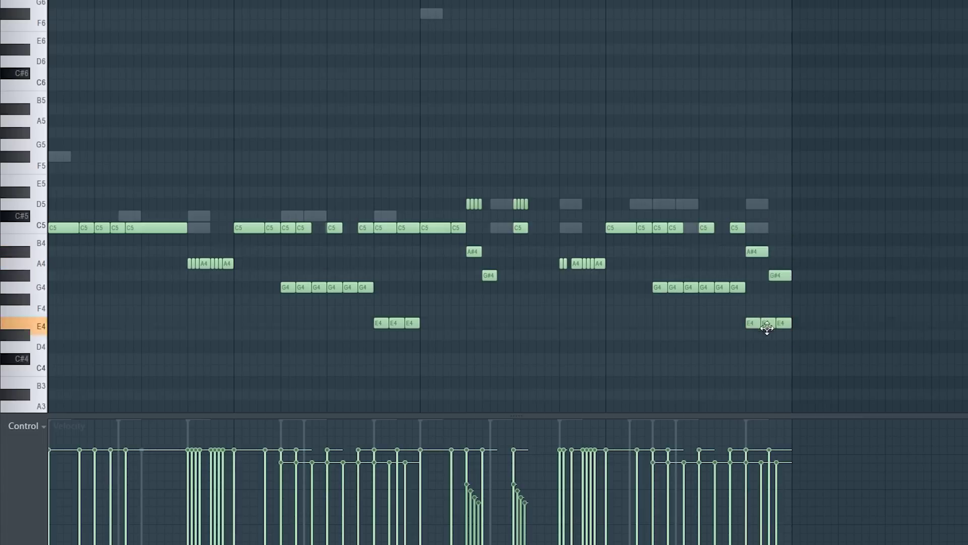
- Make the last three low hi-hat notes of bar 4 descend as E4, D4 and C4
key("space")
left_click_drag(780, 324, 742, 307)
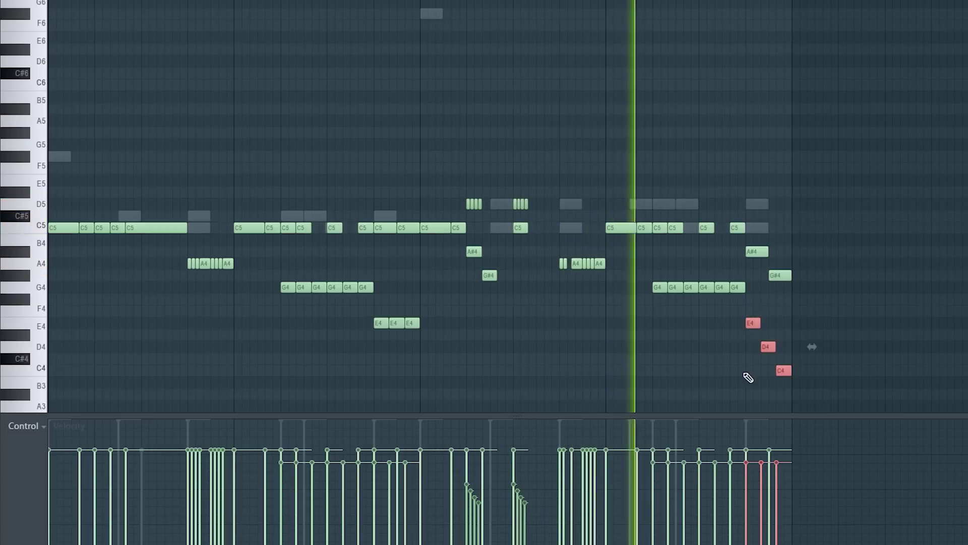
left_click(847, 330, "ctrl")
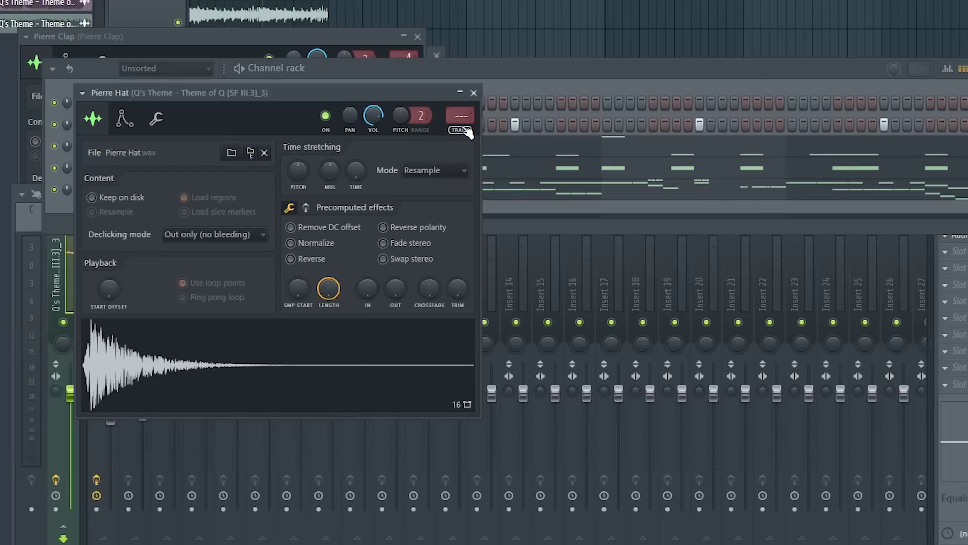
- Route the Pierre Hat channel to mixer track 5 and close its channel settings
left_click(465, 129)
left_click(410, 74)
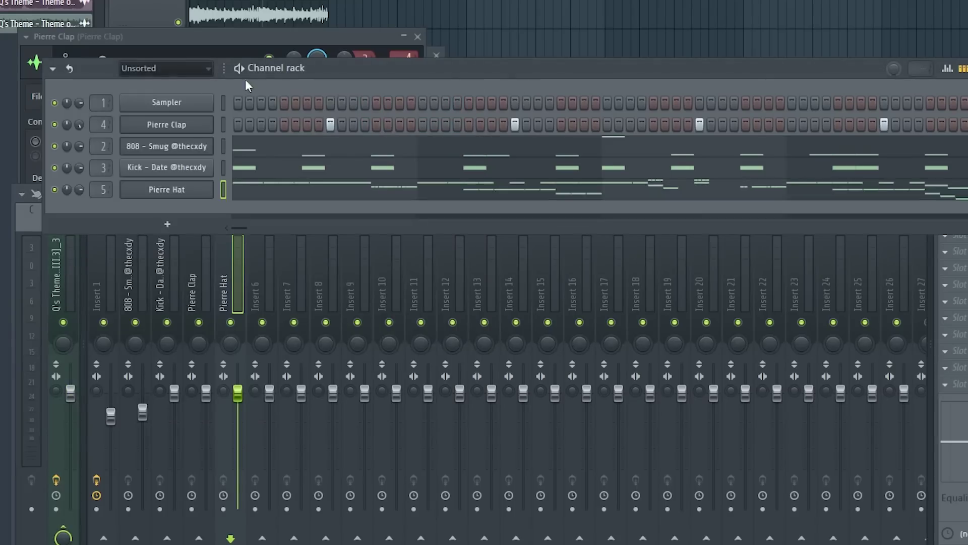
left_click(226, 286)
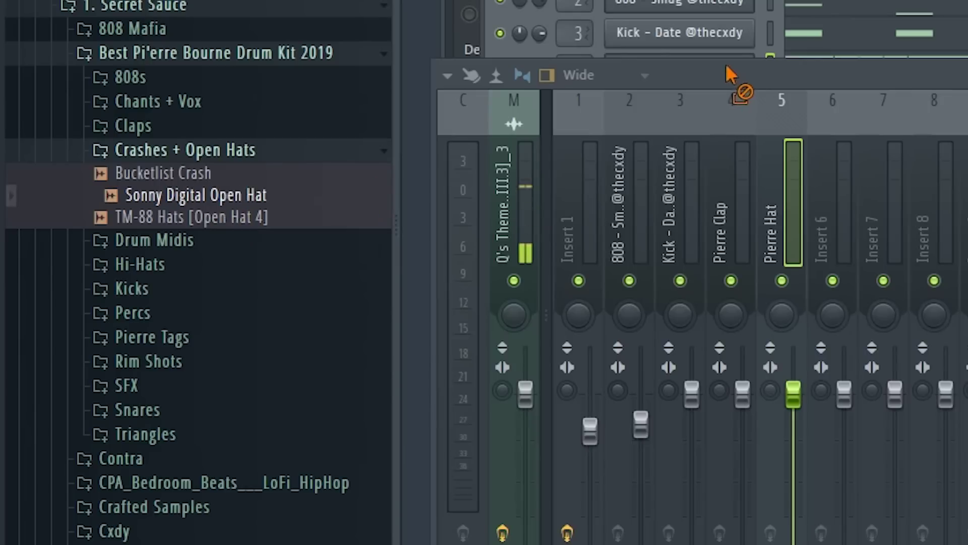
- Load Sonny Digital Open Hat and place hits at bar 1's start, beats 2 and 4 of bars 2 and 4, and beat 2 of bar 3
left_click_drag(726, 66, 172, 113)
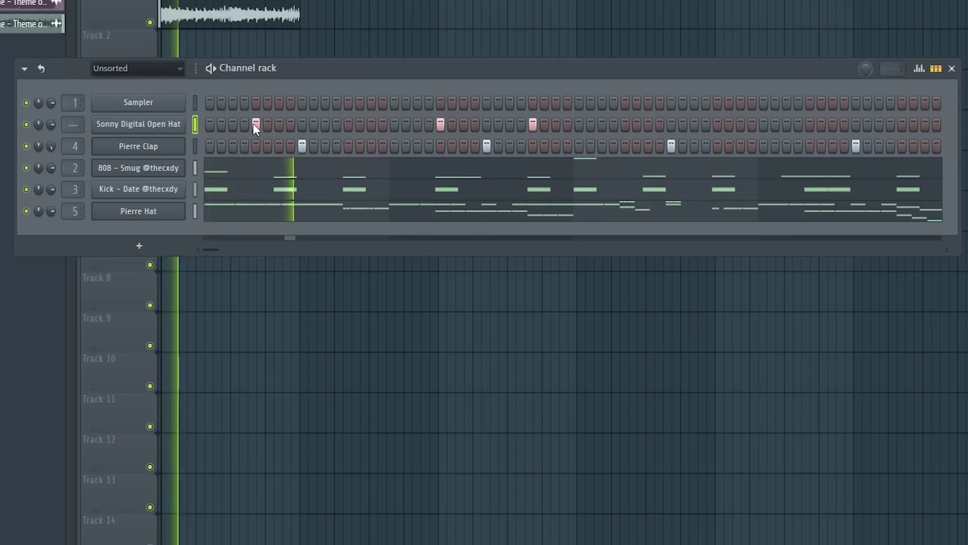
right_click(255, 124)
key("space")
key("space")
left_click(206, 125)
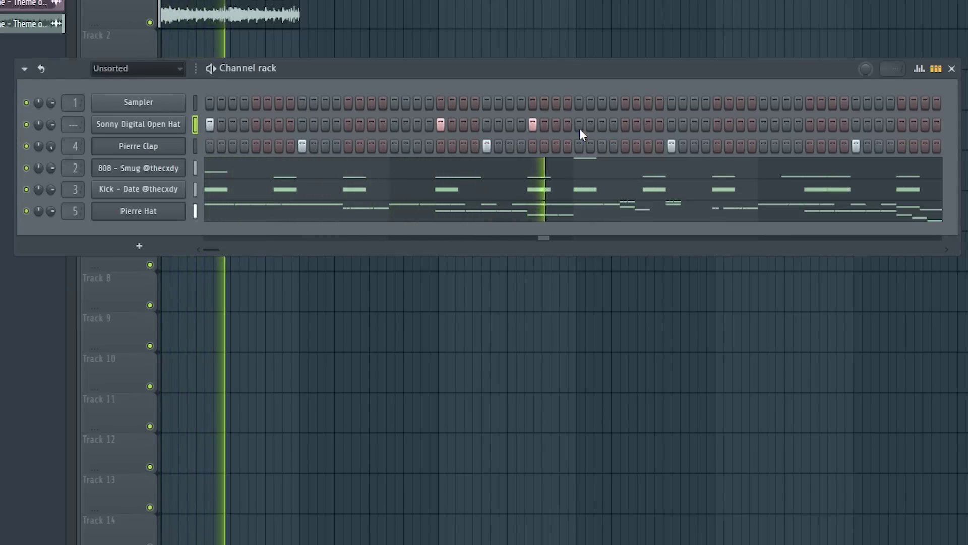
left_click(626, 125)
left_click(810, 125)
left_click(903, 124)
left_click(903, 124)
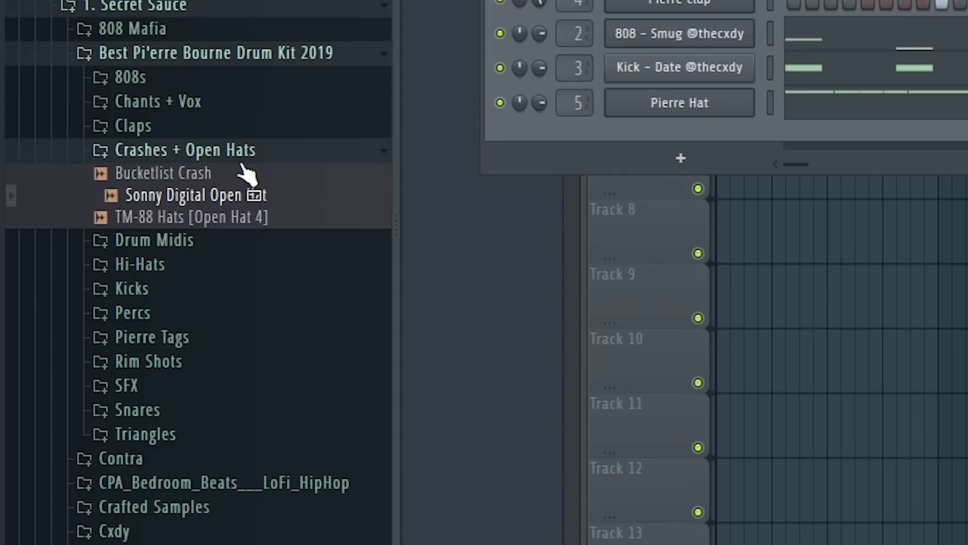
- Load Hacked My Snapchat Snare from the Snares folder and place three consecutive C5 notes from beat 4 of bar 1
left_click(242, 159)
scroll(211, 293, "down", 3)
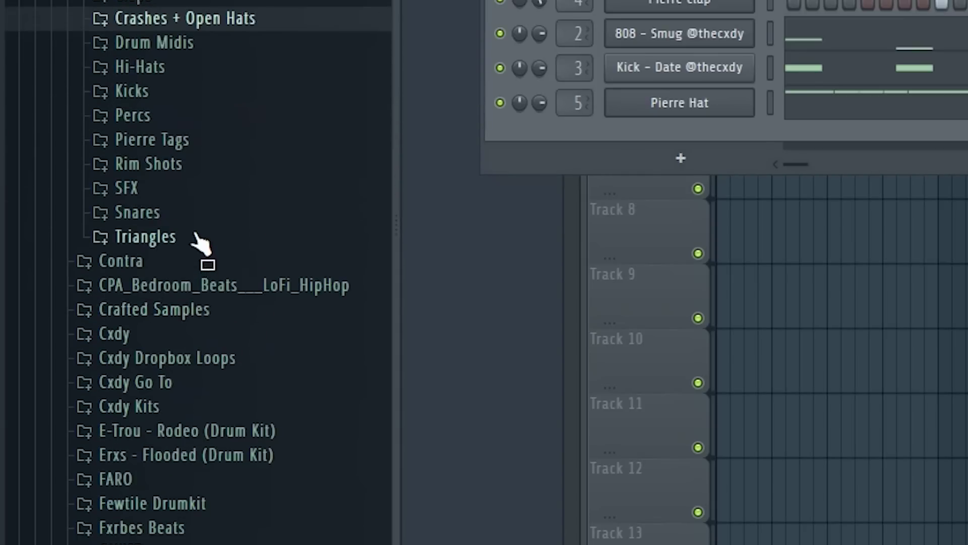
left_click(202, 212)
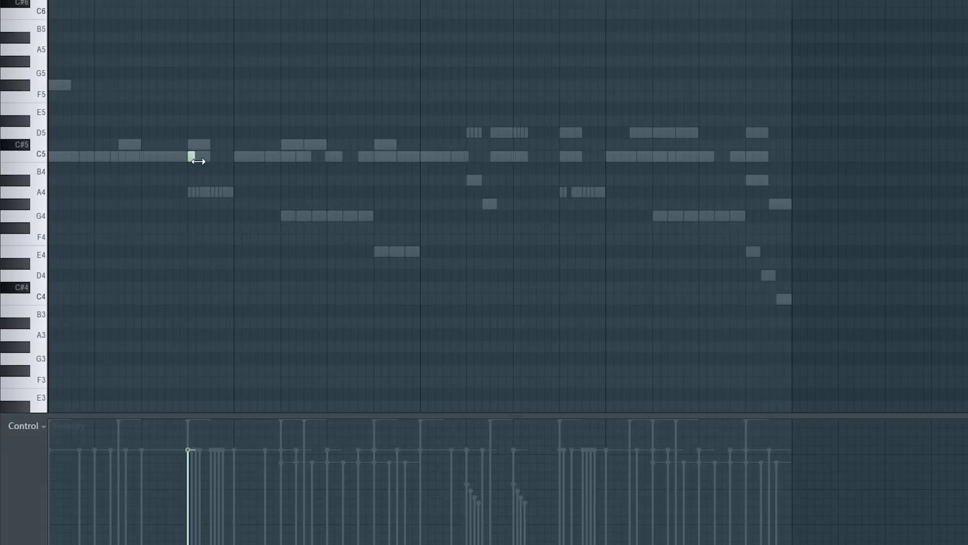
left_click(255, 227)
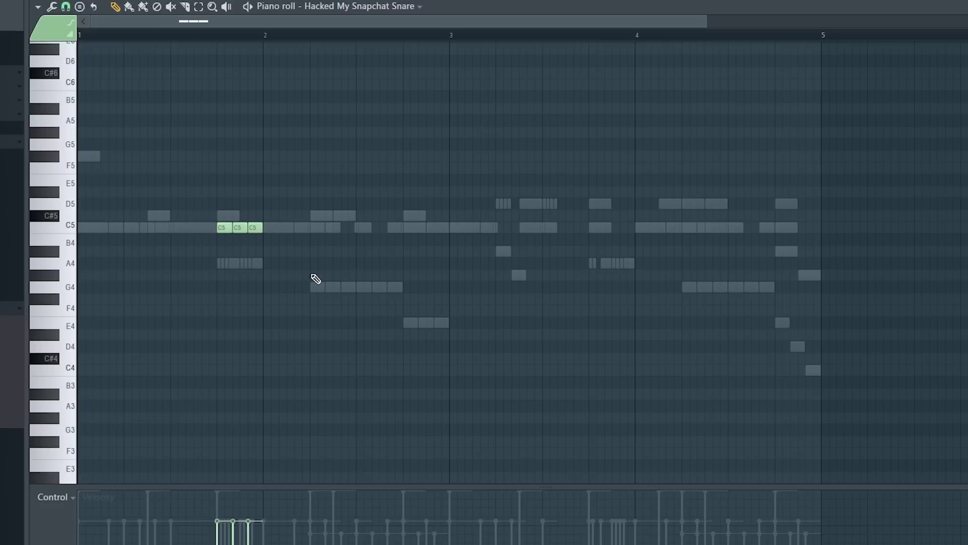
key("space")
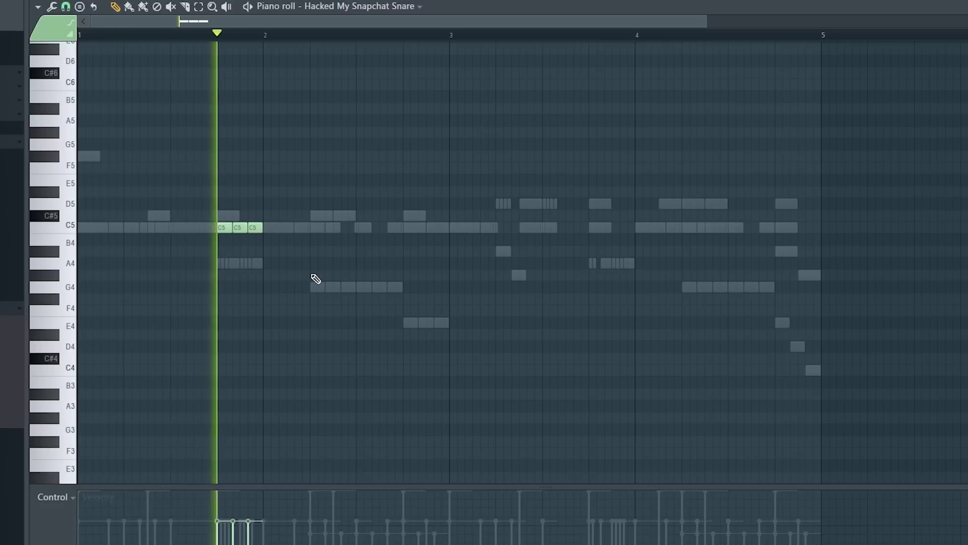
- Add a C5 snare on beat 4 of bar 3 and four short, evenly spaced C5 snares from beat 2 of bar 4
left_click_drag(362, 226, 597, 231)
left_click(679, 255, "ctrl")
mouse_move(708, 214)
left_mouse_down()
mouse_move(647, 226)
mouse_move(698, 230)
left_mouse_up()
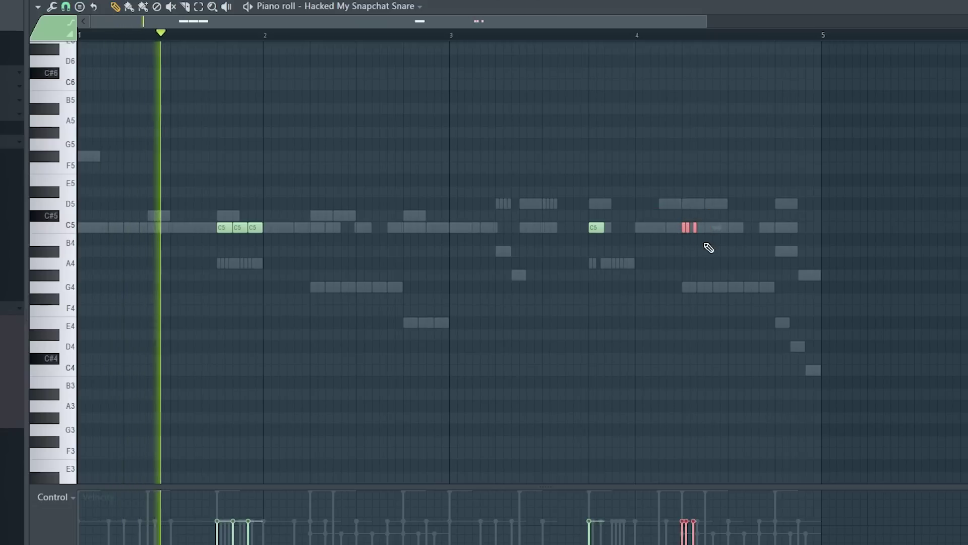
left_click(695, 236)
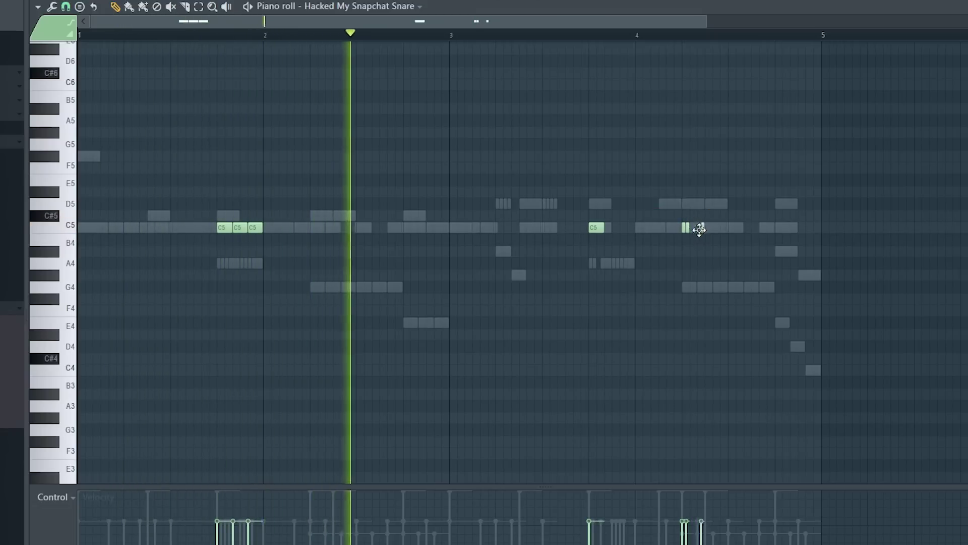
scroll(697, 44, "up", 3)
left_click(736, 228)
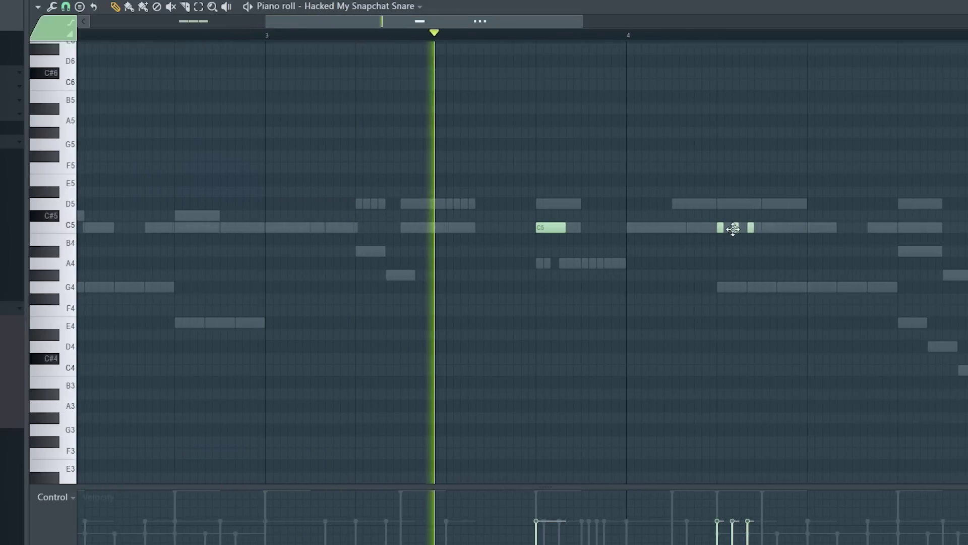
left_click(766, 227)
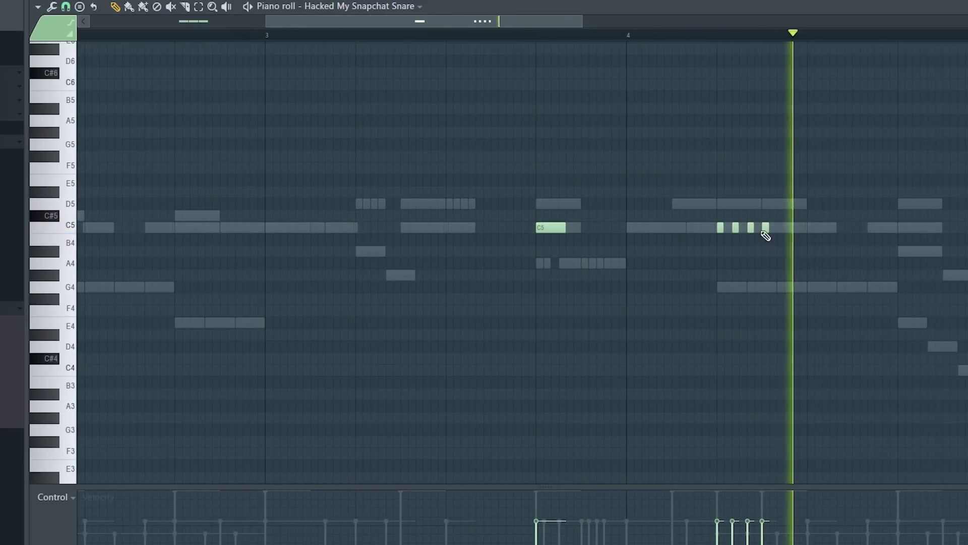
- Give the four short C5 snares in bar 4 rising velocities, with the first hits the quietest
left_click_drag(766, 228, 750, 229)
left_click(764, 230)
left_click_drag(789, 226, 688, 234)
mouse_move(713, 533)
left_mouse_down()
mouse_move(807, 534)
mouse_move(787, 544)
mouse_move(762, 518)
mouse_move(717, 544)
left_mouse_up()
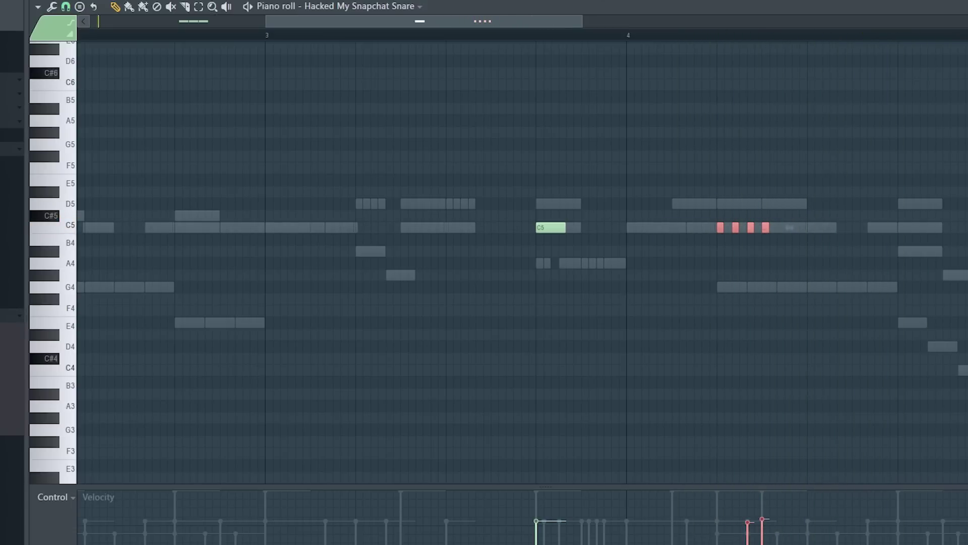
- Delete the snare on beat 4 of bar 3 and show note pan for the three bar 1 snares
right_click(458, 61, "ctrl")
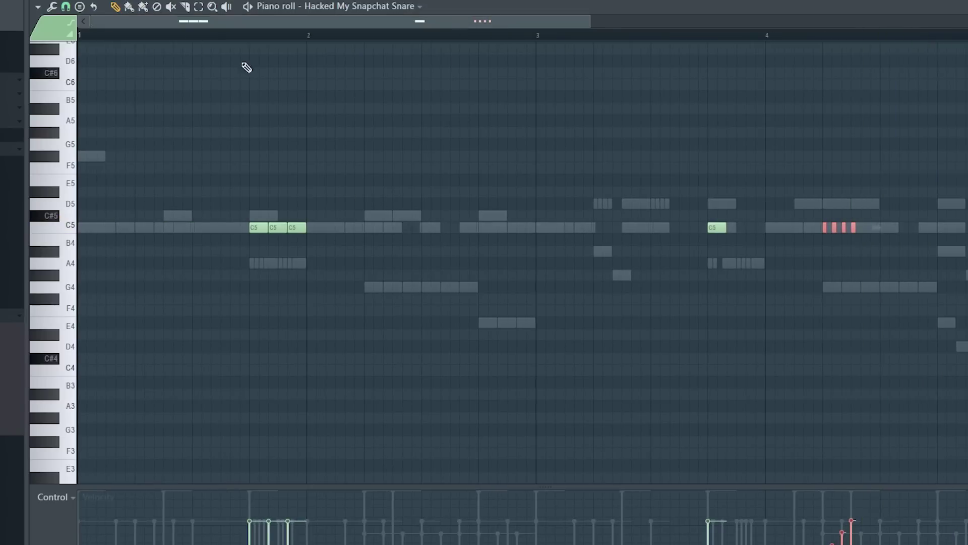
right_click(718, 228)
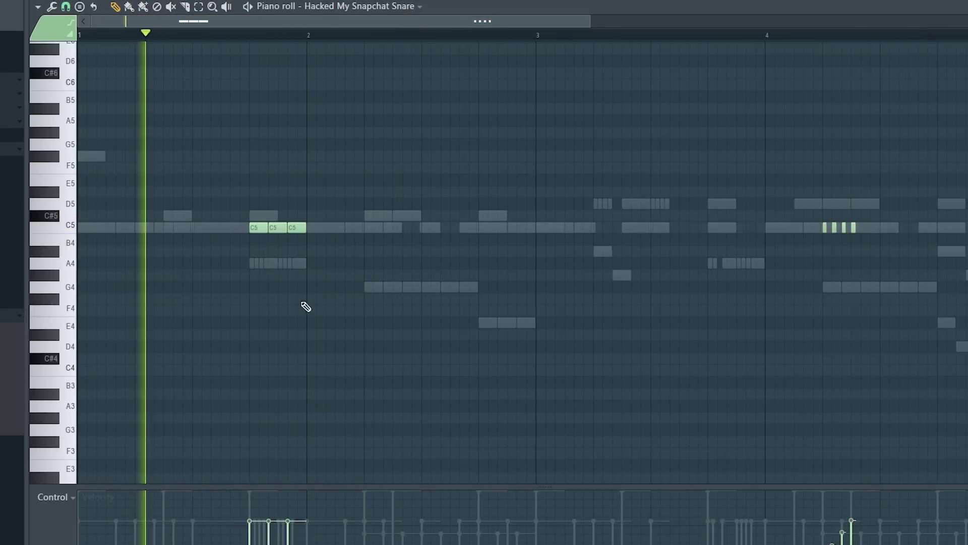
left_click(31, 414)
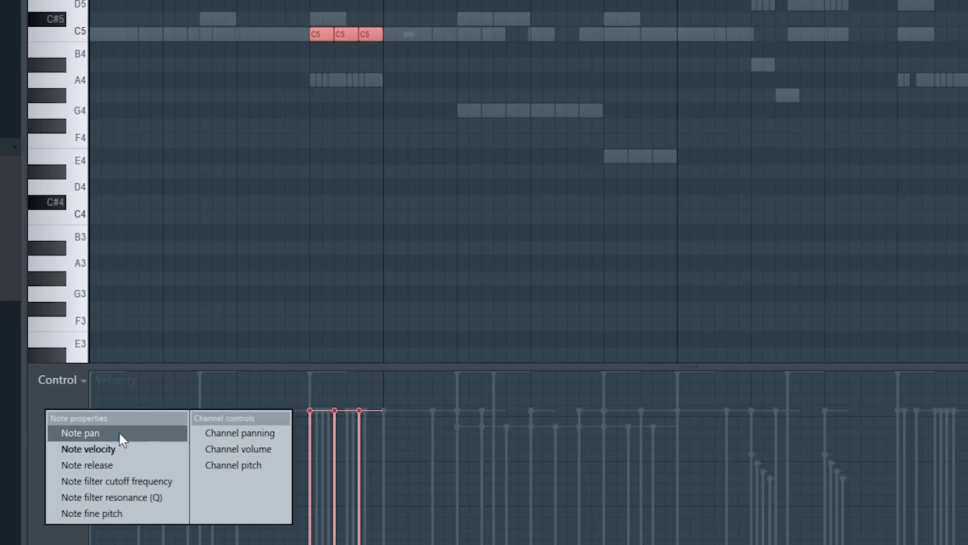
left_click(81, 432)
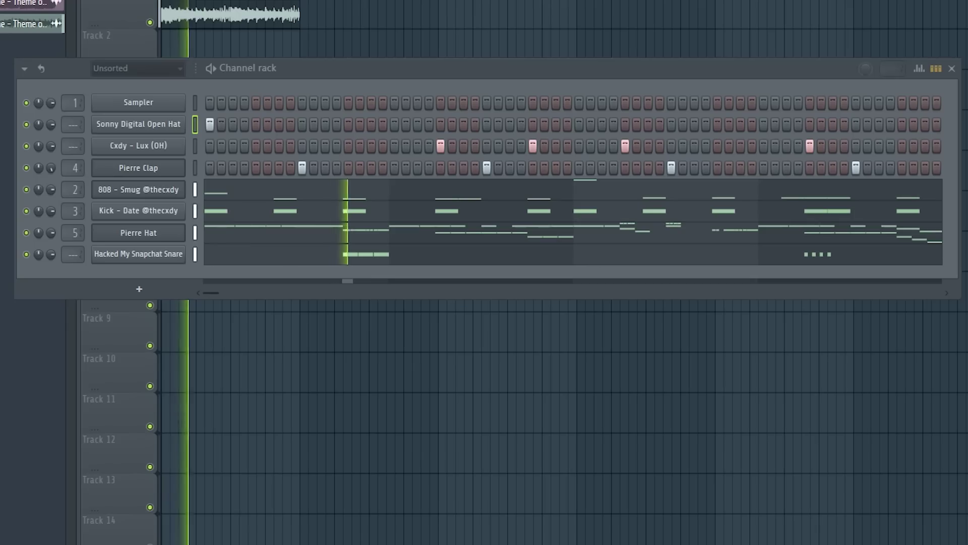
- Replace the Cxdy - Lux open hat with Cxdy - Aggressor (OH) and add a C5 hit on beat 4 of bar 4
left_click_drag(273, 186, 680, 4)
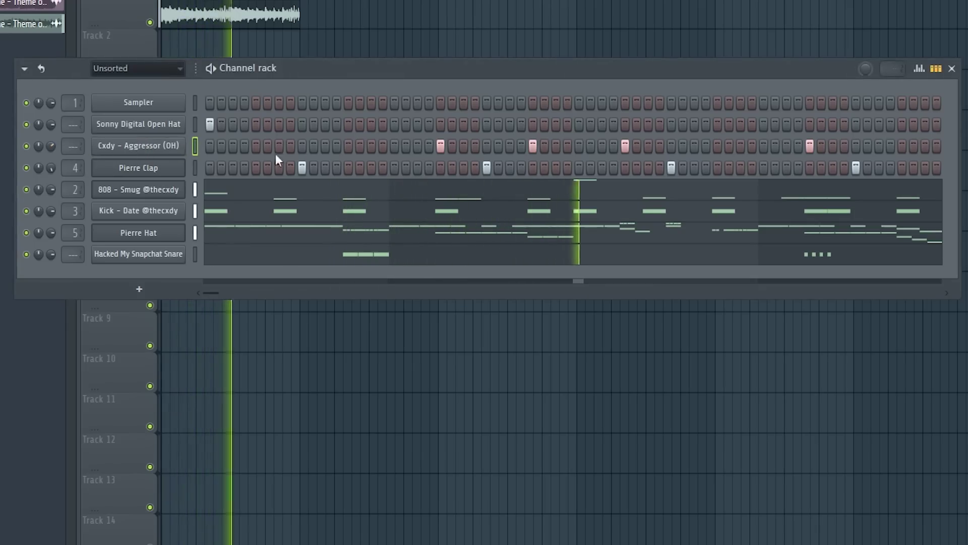
right_click(182, 145)
left_click(234, 150)
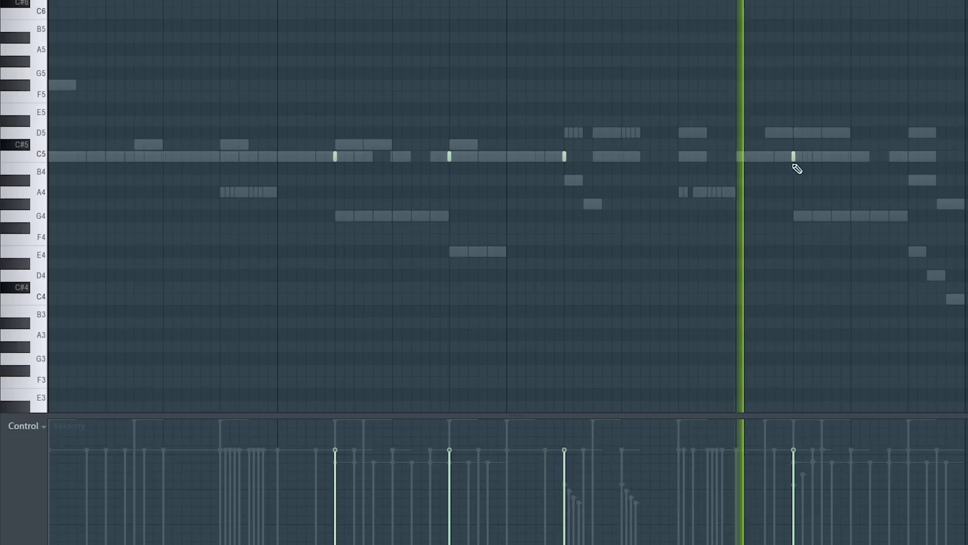
left_click(909, 156)
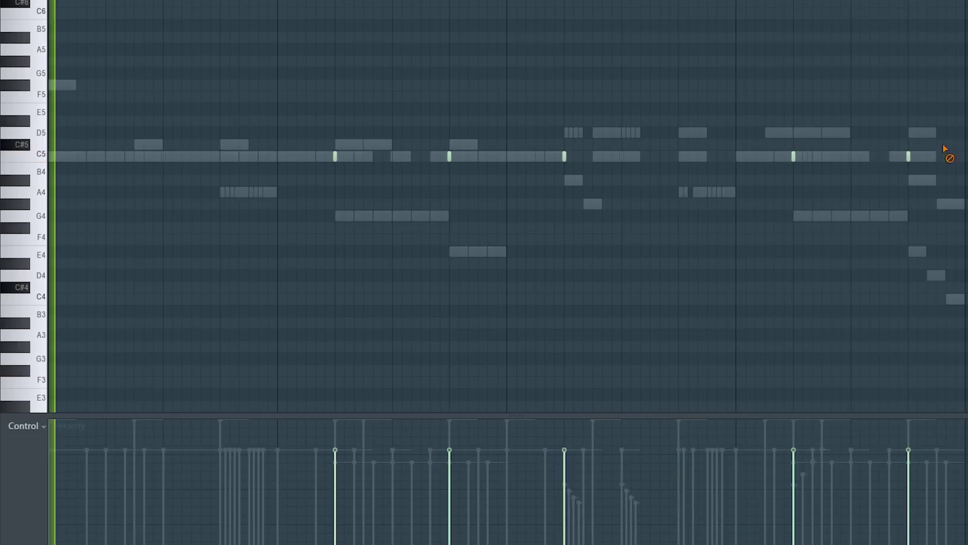
key("Escape")
key("space")
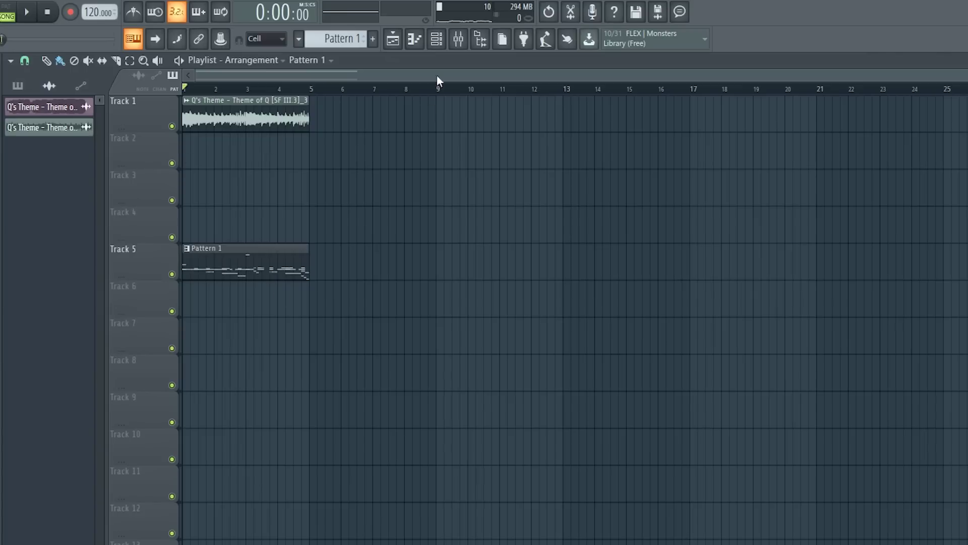
- Split Pattern 1 by channel and place the separate instrument patterns at bar 9 on playlist tracks 4 to 10
left_click(339, 40)
left_click(434, 244)
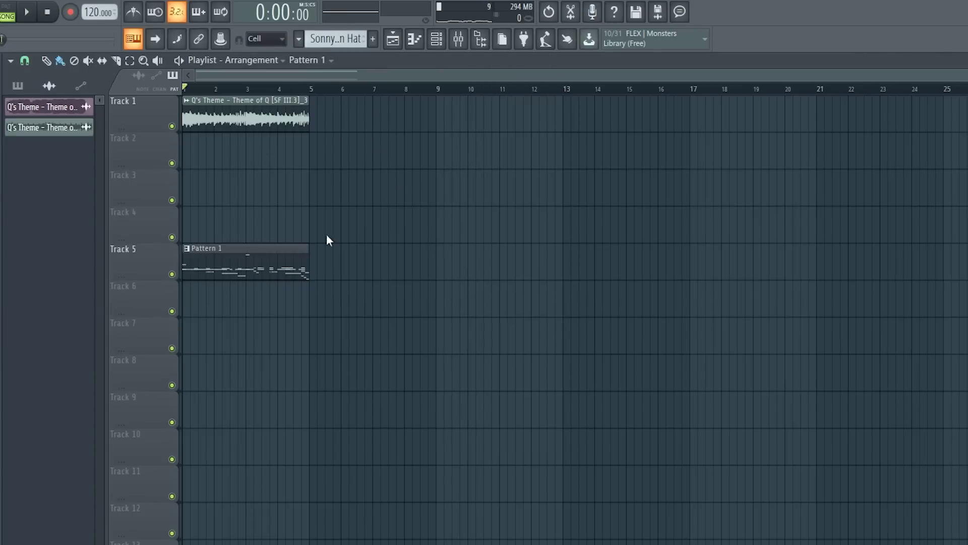
left_click_drag(57, 216, 435, 225)
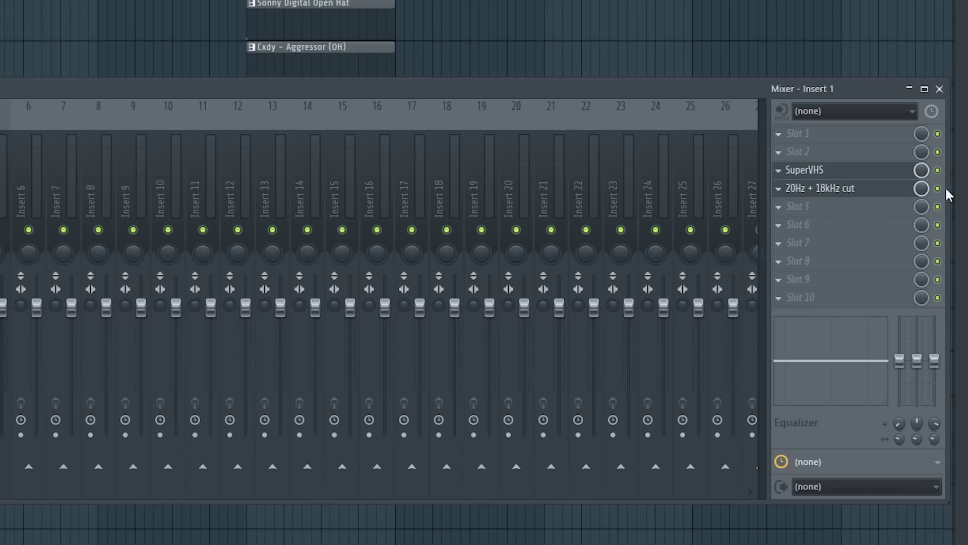
- Automate the mix level of Insert 1's 20Hz + 18kHz cut with a jump up at bar 9, and put the clip on track 14
left_click(856, 192)
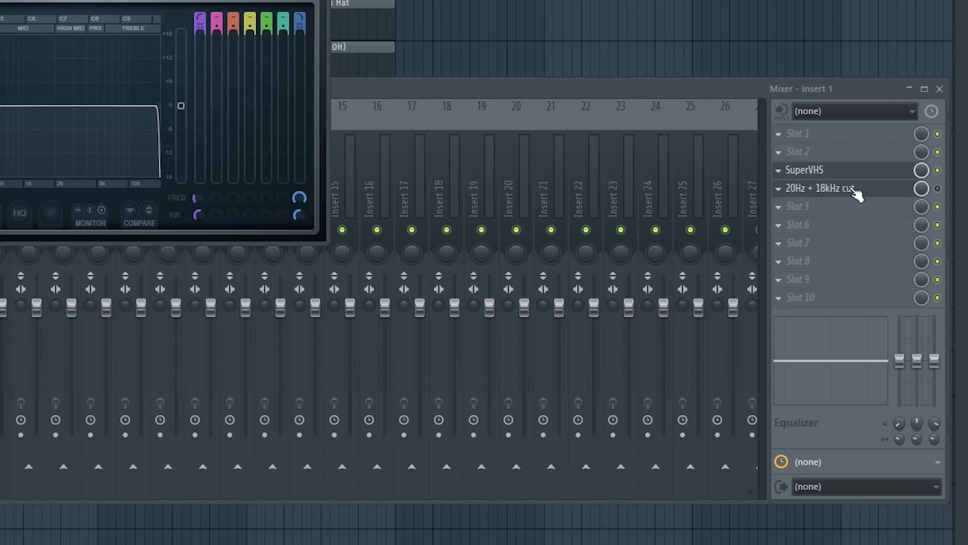
right_click(921, 188)
left_click(880, 290)
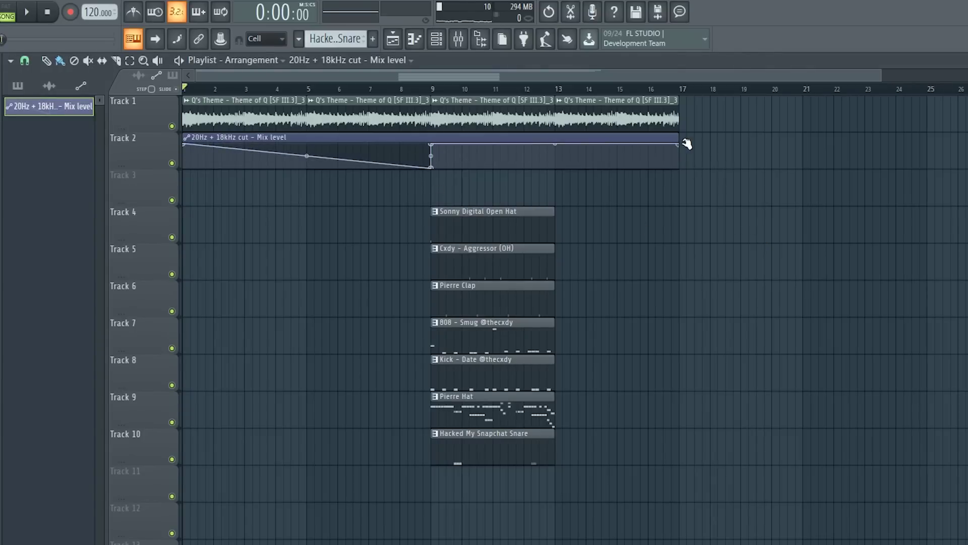
left_click_drag(259, 151, 159, 544)
- Duplicate the drum patterns from bar 9 up to bar 25, with the kick placed only from bar 17 onward
left_click_drag(586, 448, 474, 227)
key("ctrl+b")
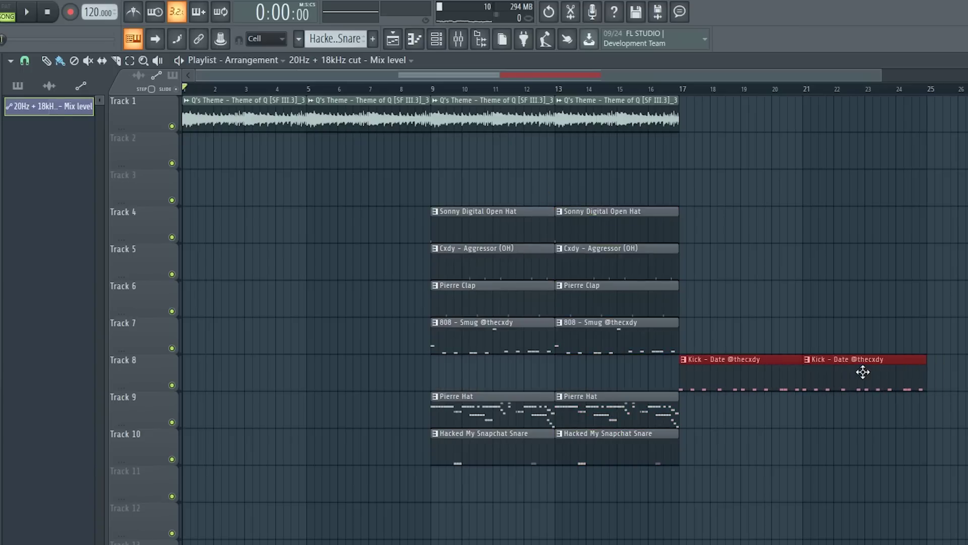
left_click_drag(493, 212, 650, 458)
key("ctrl+b")
left_click_drag(881, 439, 875, 440)
left_click(793, 535, "ctrl")
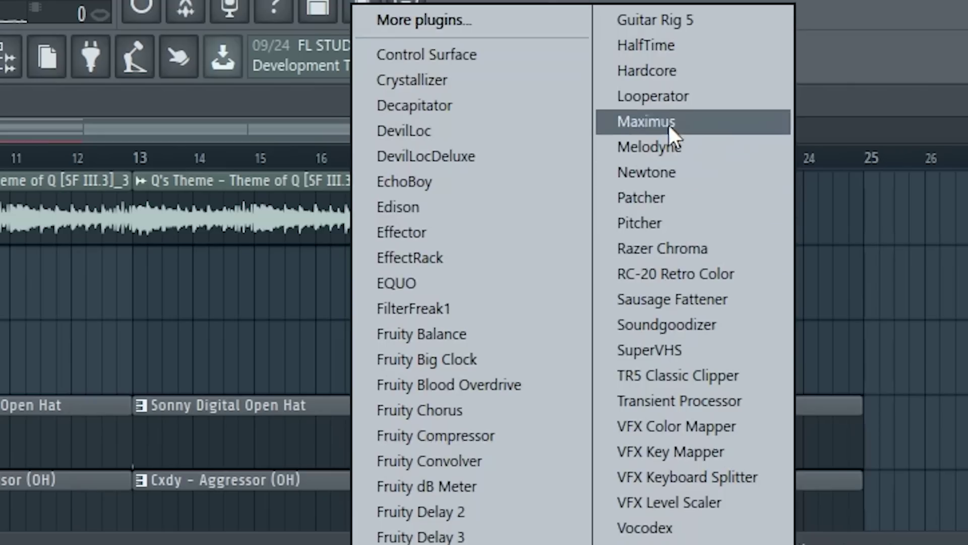
- Load RC-20 Retro Color on Insert 1, disable Magnetic and Distort, reduce Wobble, set Noise to 5% and enable Space
left_click(728, 279)
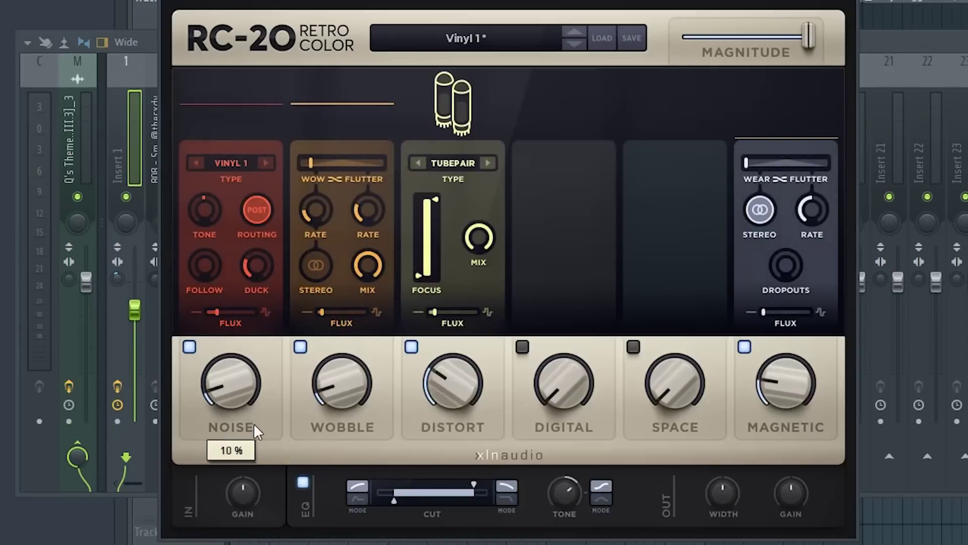
left_click(745, 346)
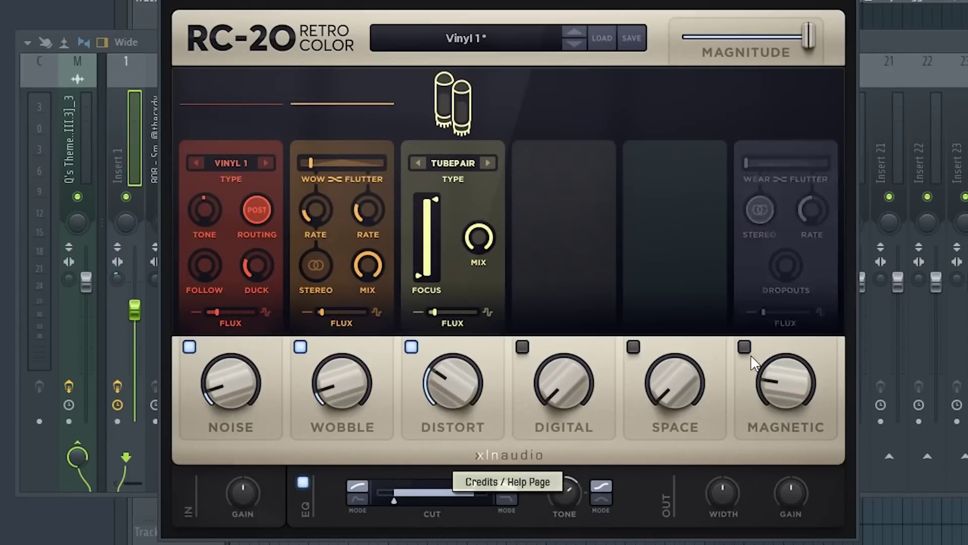
left_click_drag(374, 397, 374, 401)
left_click(412, 346)
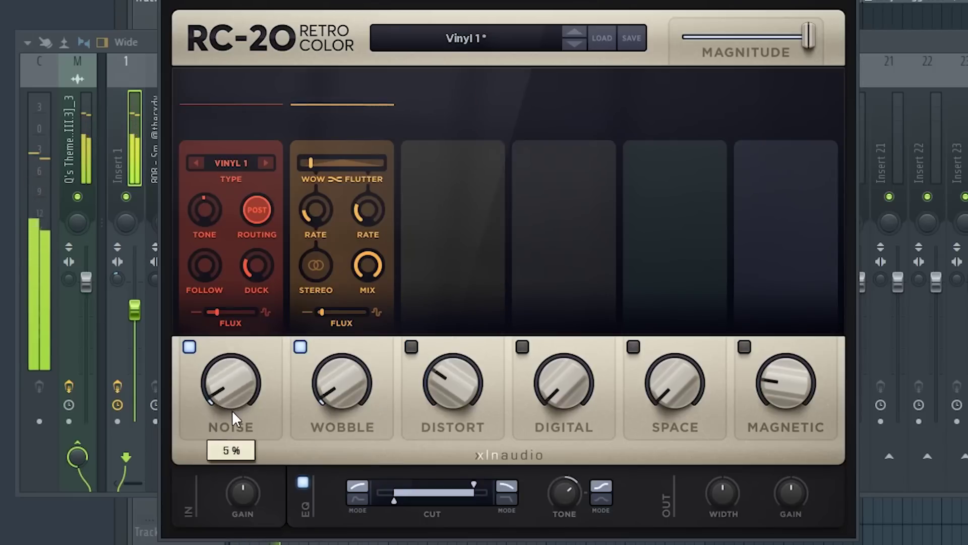
left_click(633, 346)
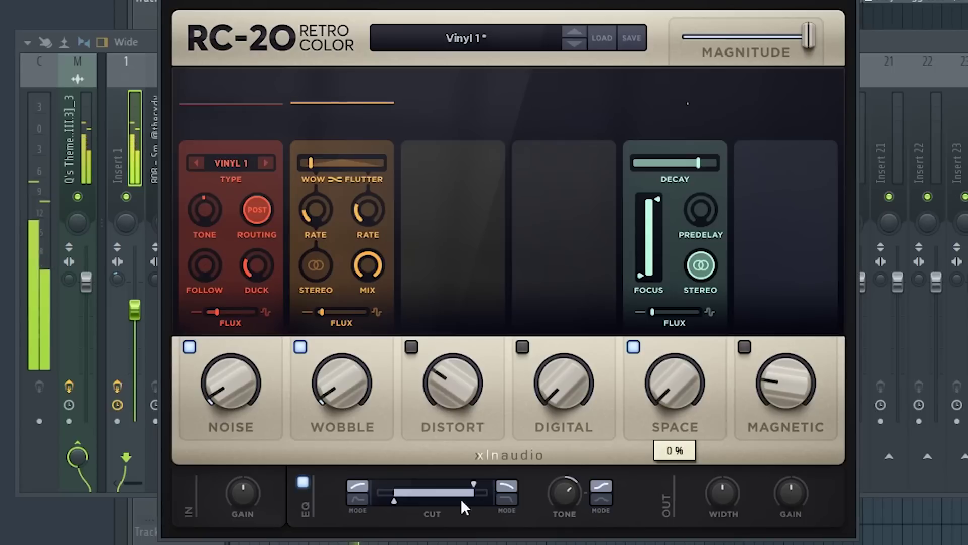
- Raise RC-20's high cut slightly, try the EQ tone at -12 dB, turn it back up and adjust the output width
mouse_move(468, 485)
left_mouse_down()
mouse_move(486, 484)
mouse_move(477, 482)
left_mouse_up()
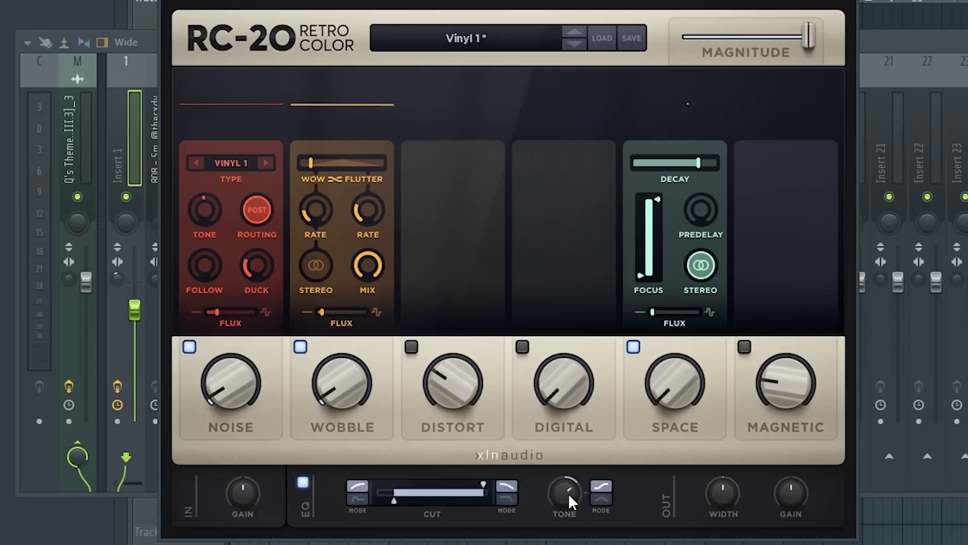
mouse_move(574, 504)
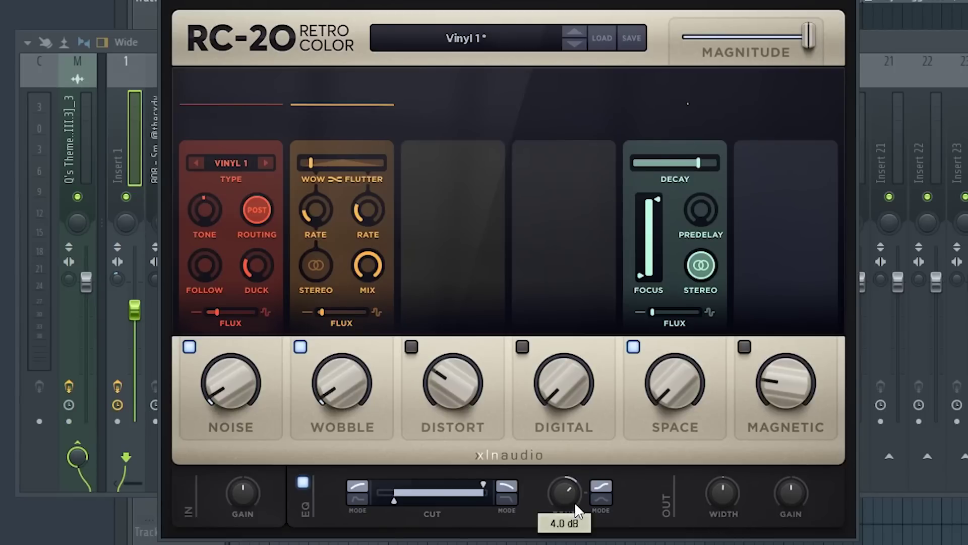
left_click_drag(574, 501, 574, 535)
left_click_drag(574, 541, 574, 544)
key("space")
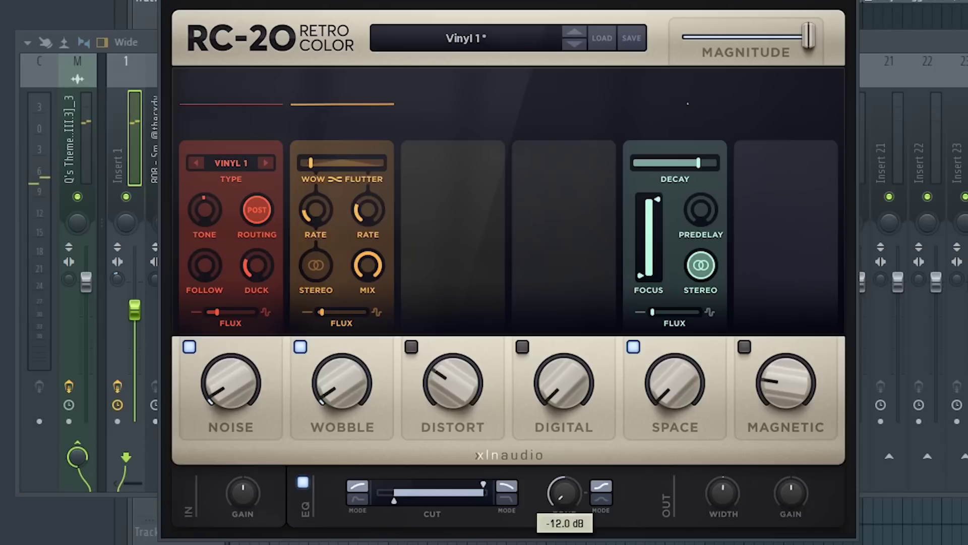
left_click_drag(566, 491, 570, 470)
mouse_move(715, 480)
left_mouse_down()
mouse_move(719, 450)
mouse_move(726, 489)
left_mouse_up()
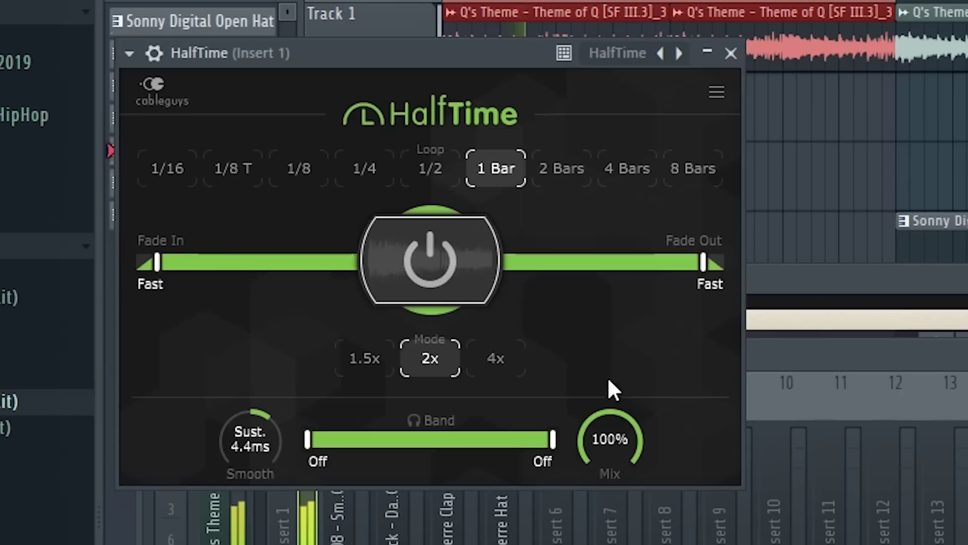
- Audition HalfTime on Insert 1 with the 1/2 loop length and set the loop back to 1 Bar
left_click(423, 180)
key("space")
key("space")
left_click(482, 174)
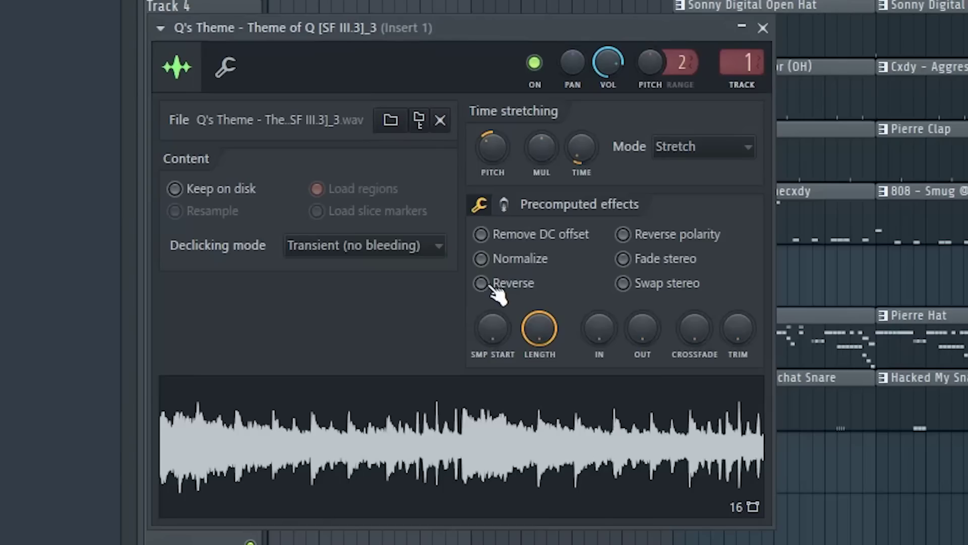
- Make the first Q's Theme clip on track 1 unique and reverse only that copy
left_click(481, 284)
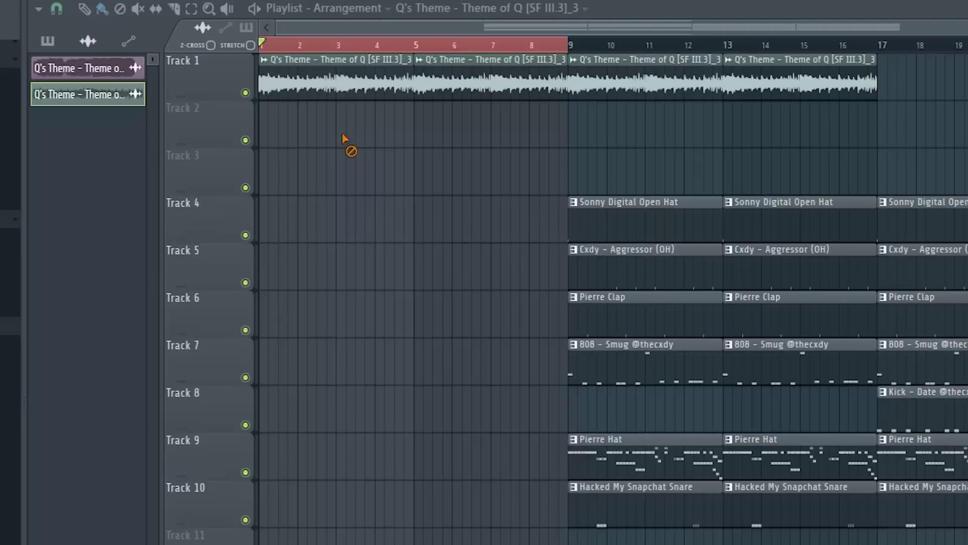
right_click(269, 68)
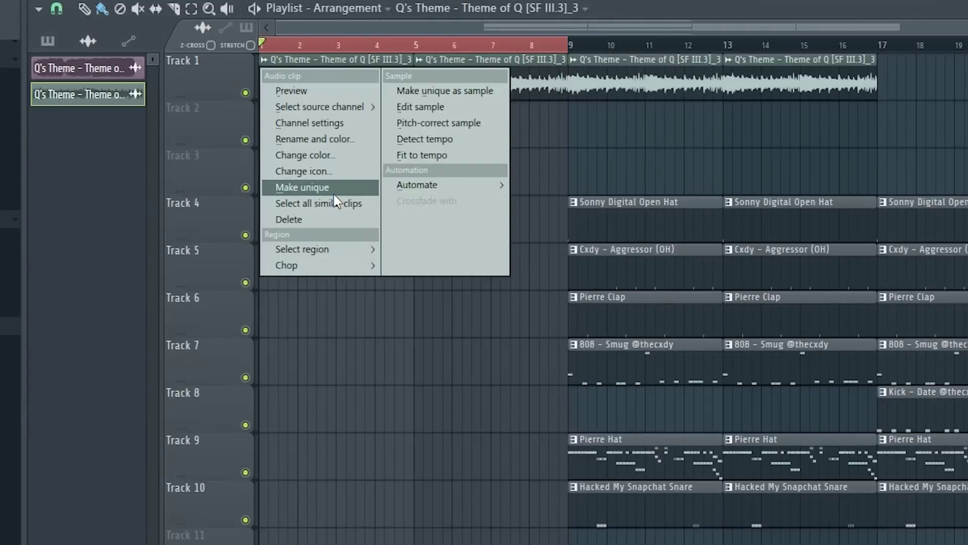
left_click(302, 187)
double_click(284, 64)
left_click(322, 304)
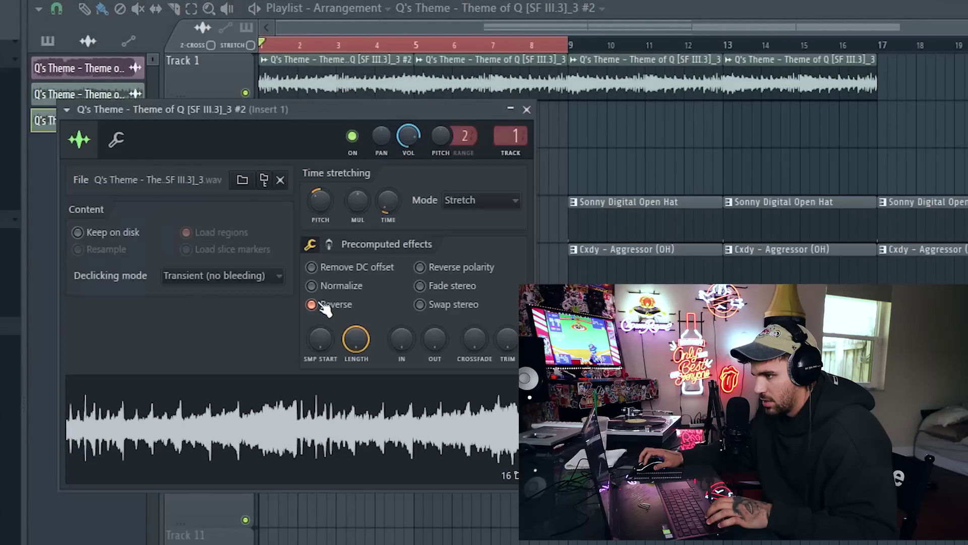
left_click(527, 109)
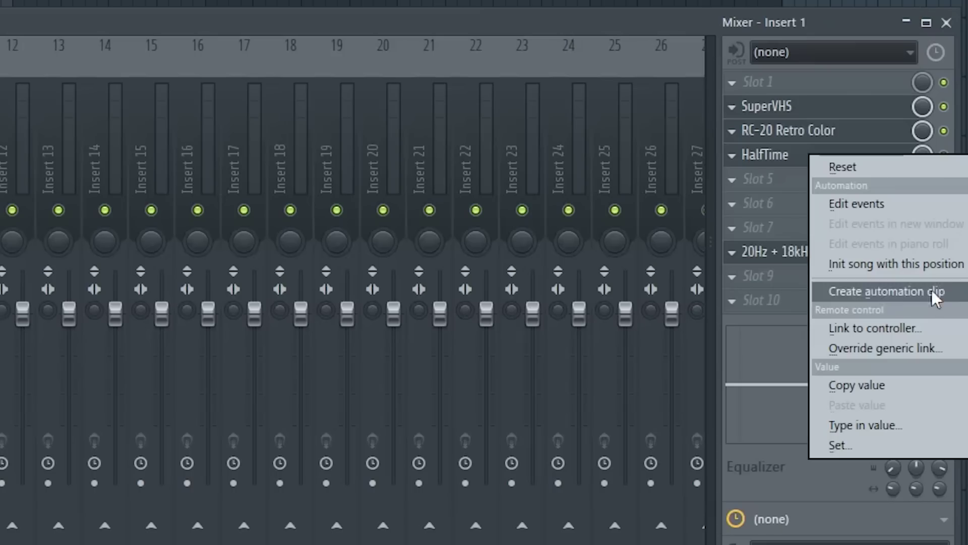
- Automate HalfTime's mix level on track 2: full until bar 5, down to zero by bar 6 and flat to bar 9
left_click(937, 305)
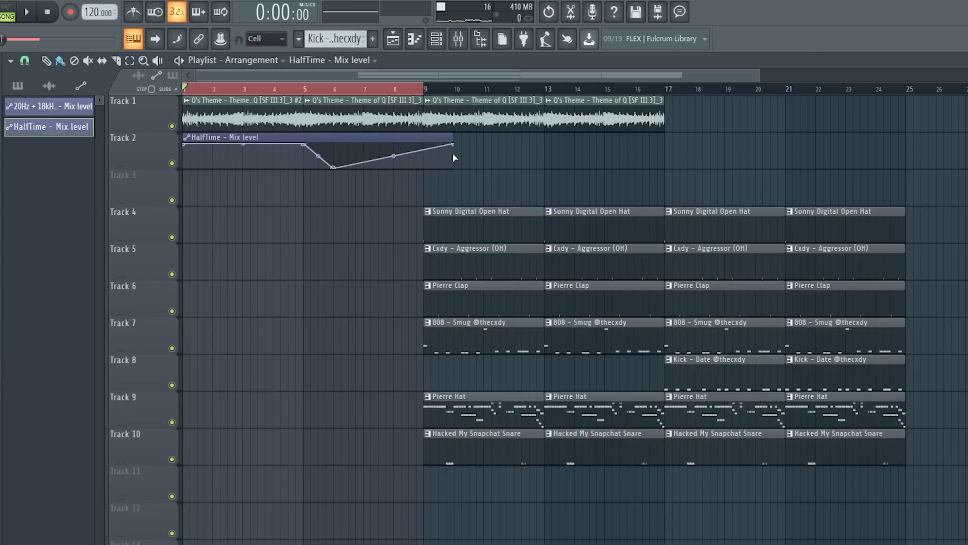
key("space")
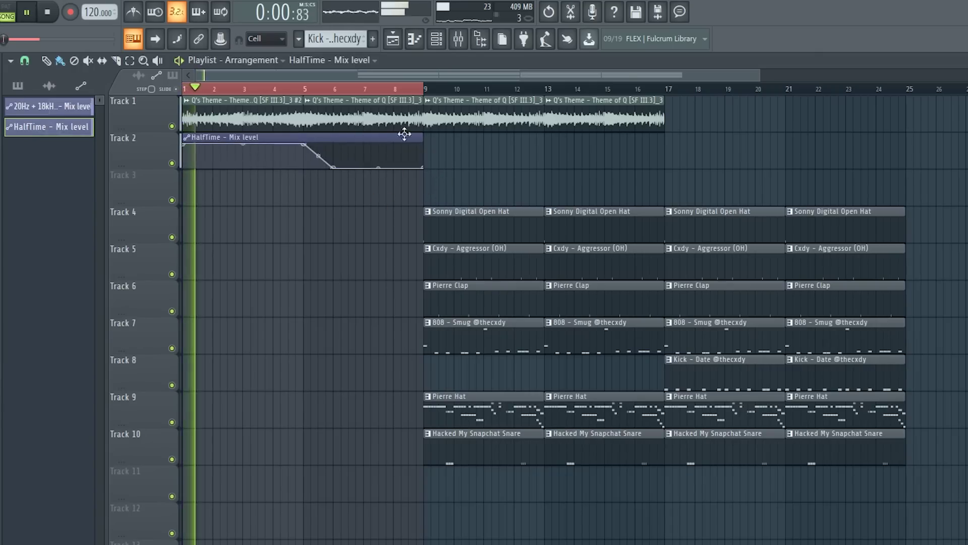
left_click(458, 41)
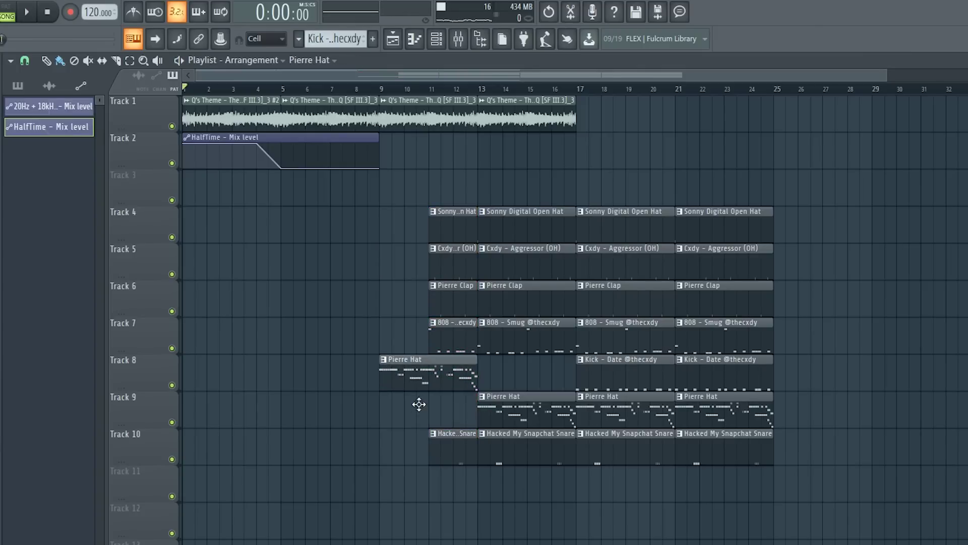
- Move the first Pierre Hat clip to track 9 and place Cxdy - Swish (Trans) on track 11, peaking at bar 9
left_click_drag(419, 404, 419, 407)
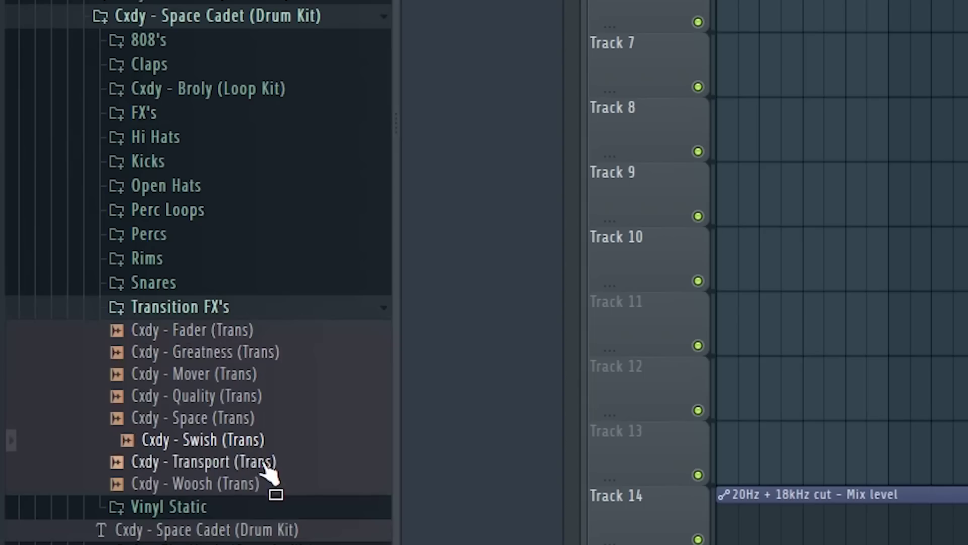
left_click_drag(298, 431, 757, 323)
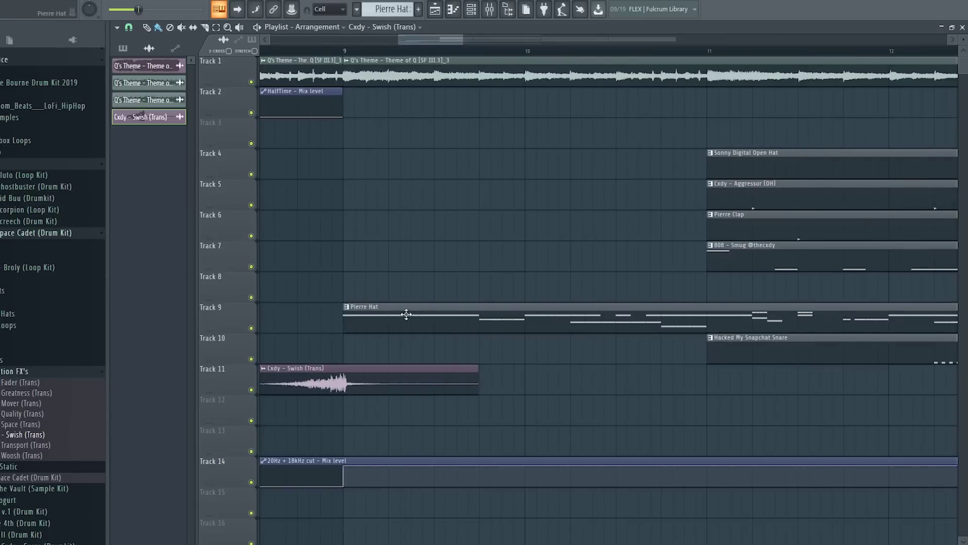
left_click_drag(347, 54, 709, 54)
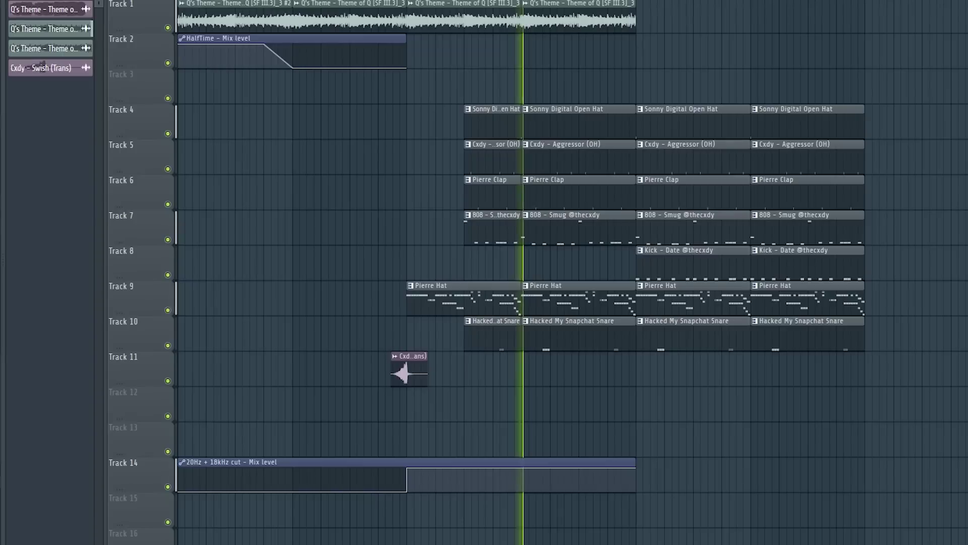
- Lower the volume of the 808 - Smug track in the mixer
key("F9")
left_click_drag(136, 368, 112, 384)
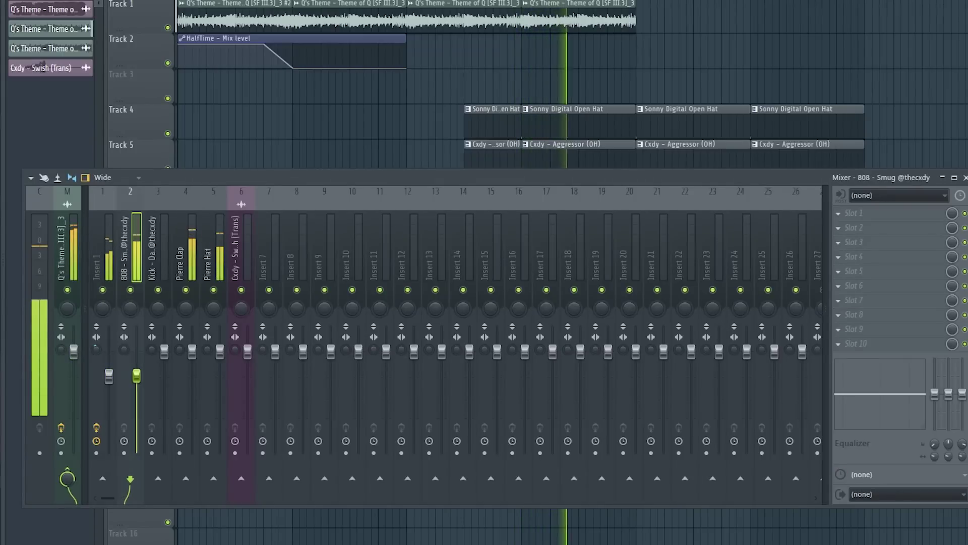
- Lower the Pierre Hat track's volume and fine-tune the Pierre Clap and 808 - Smug levels in the mixer
left_click_drag(220, 350, 220, 359)
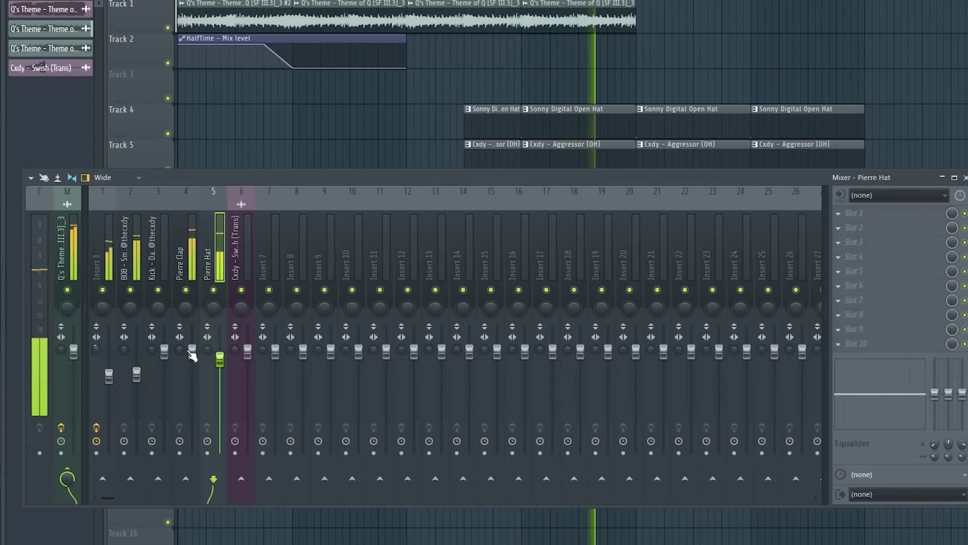
left_click(191, 352)
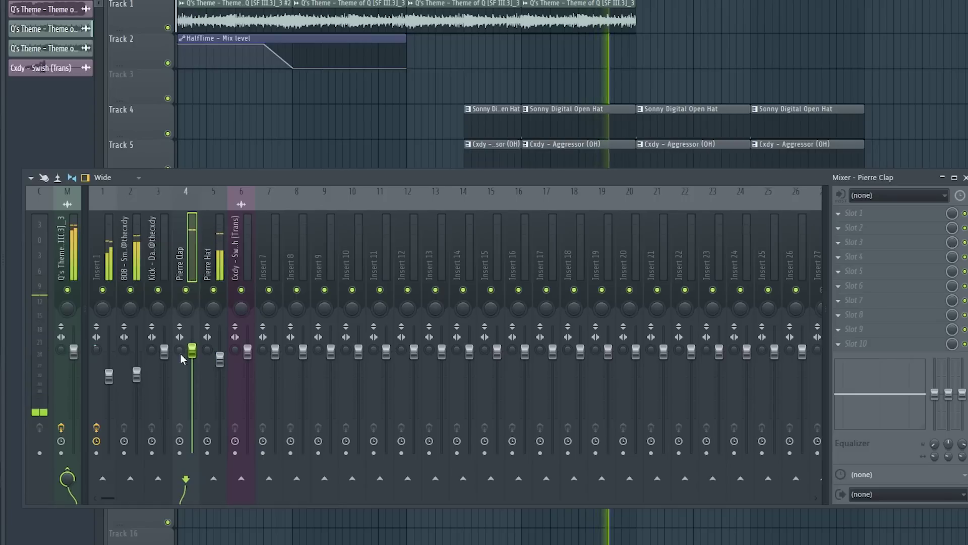
left_click(136, 374)
- Route the Sonny Digital Open Hat, Cxdy - Aggressor (OH) and Hacked My Snapchat Snare channels to mixer tracks starting at Insert 7
key("F6")
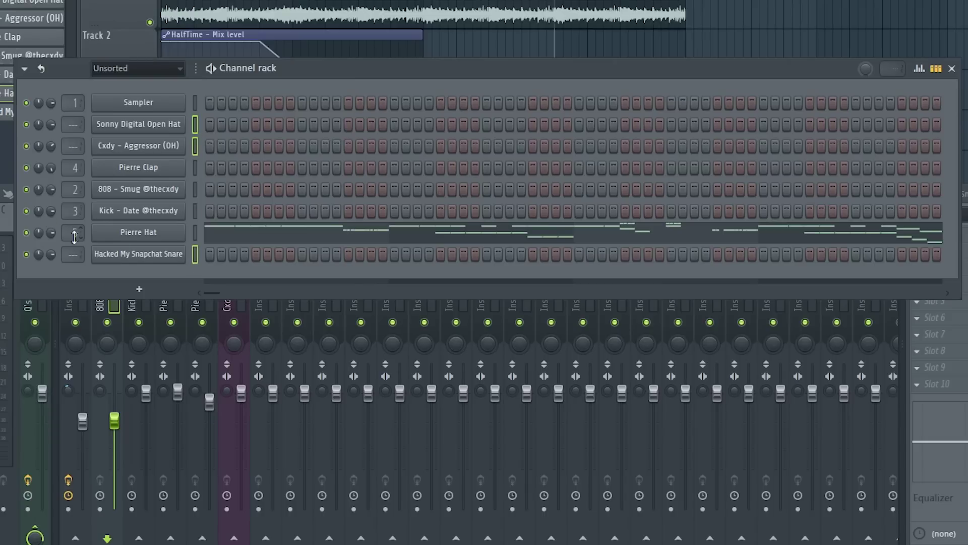
key("F9")
right_click(260, 278)
mouse_move(327, 333)
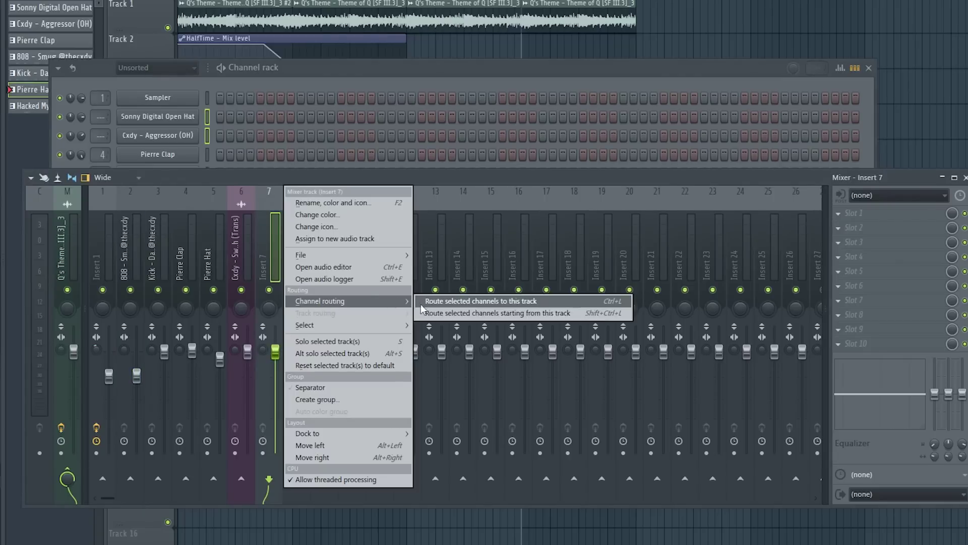
left_click(422, 312)
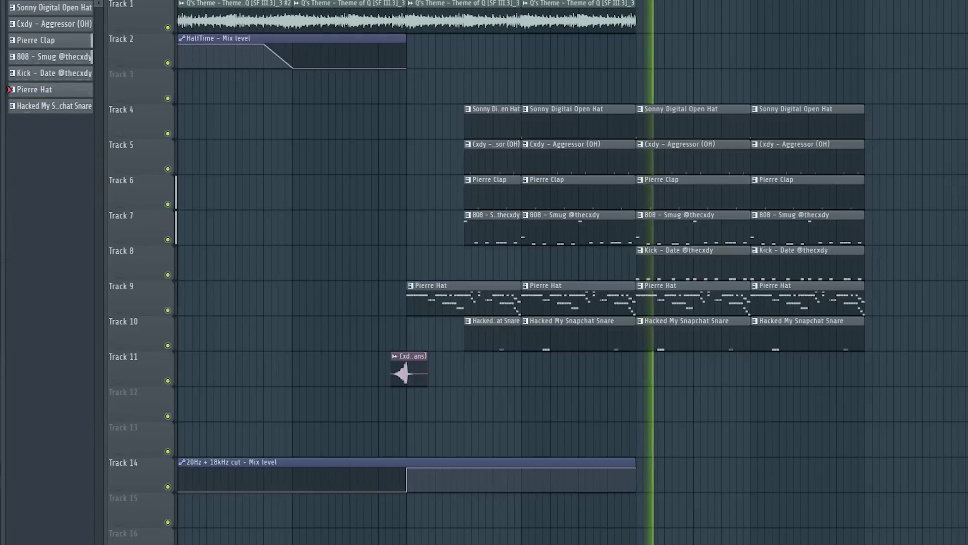
key("F9")
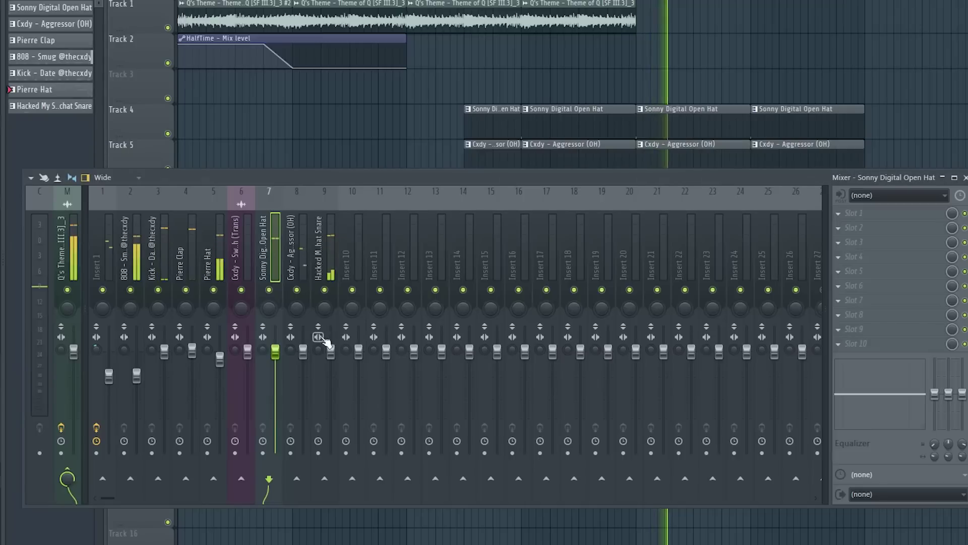
- Adjust the Kick - Date mixer track's stereo separation and lower its volume
left_click(154, 355)
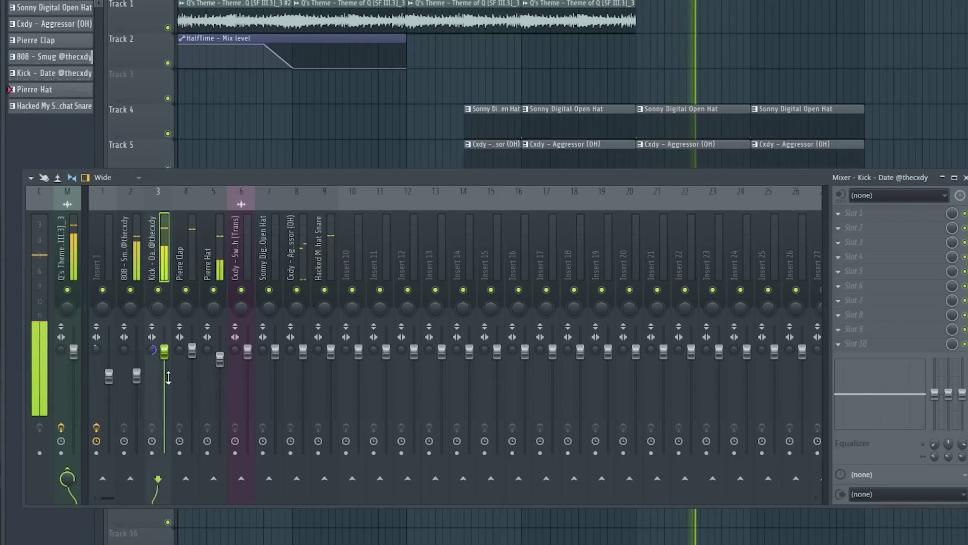
key("space")
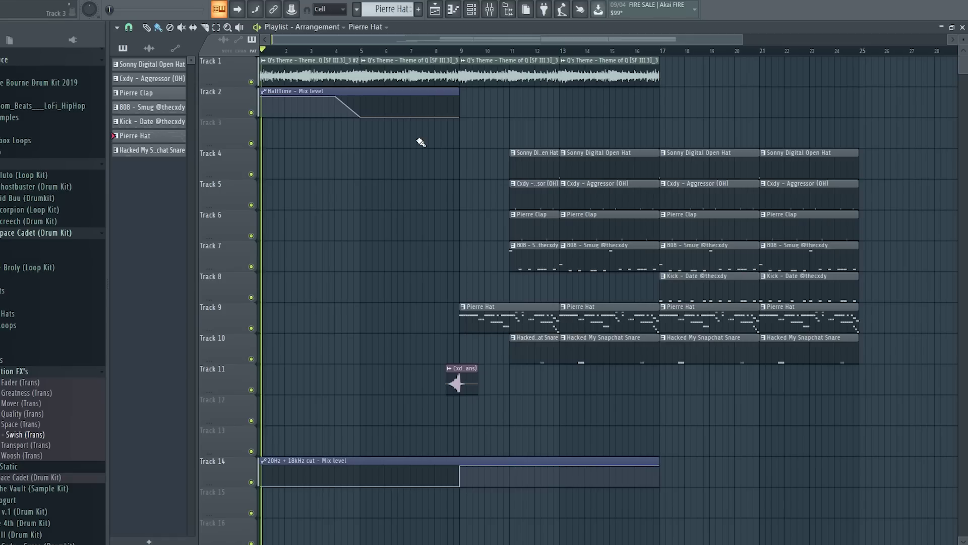
key("space")
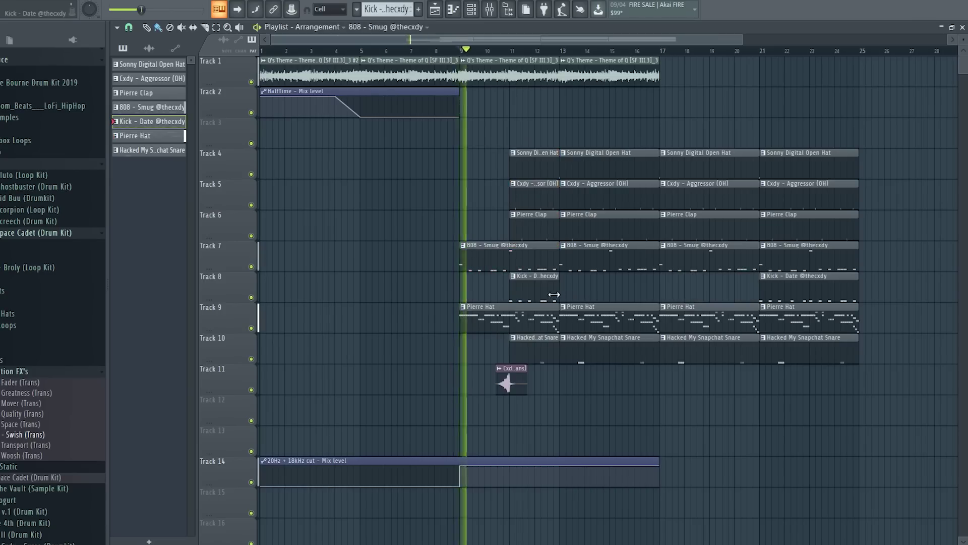
- Fill bars 13 to 21 of track 8 with Kick - Date clips and move the Swish on track 11 to peak at bar 9
left_click_drag(691, 297, 687, 296)
left_click_drag(625, 294, 601, 294)
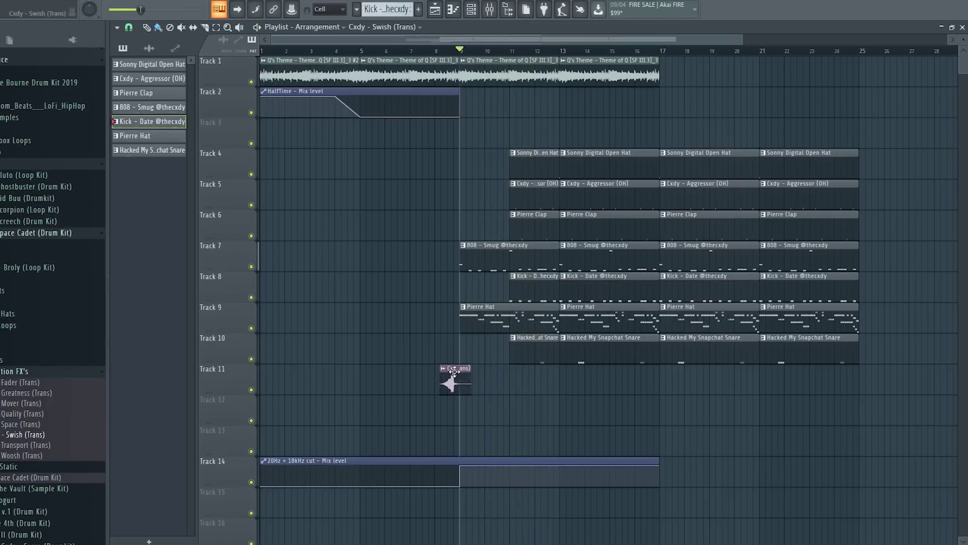
left_click_drag(449, 372, 462, 372)
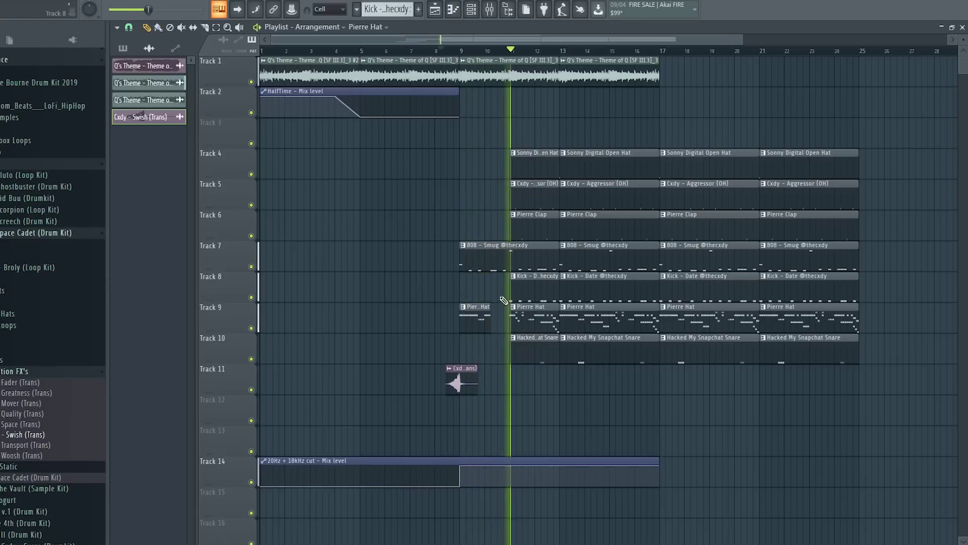
- Extend the first Sonny Digital Open Hat clip back to bar 9, trying the same on the Cxdy - Aggressor and Pierre Clap clips
left_click_drag(511, 172, 460, 165)
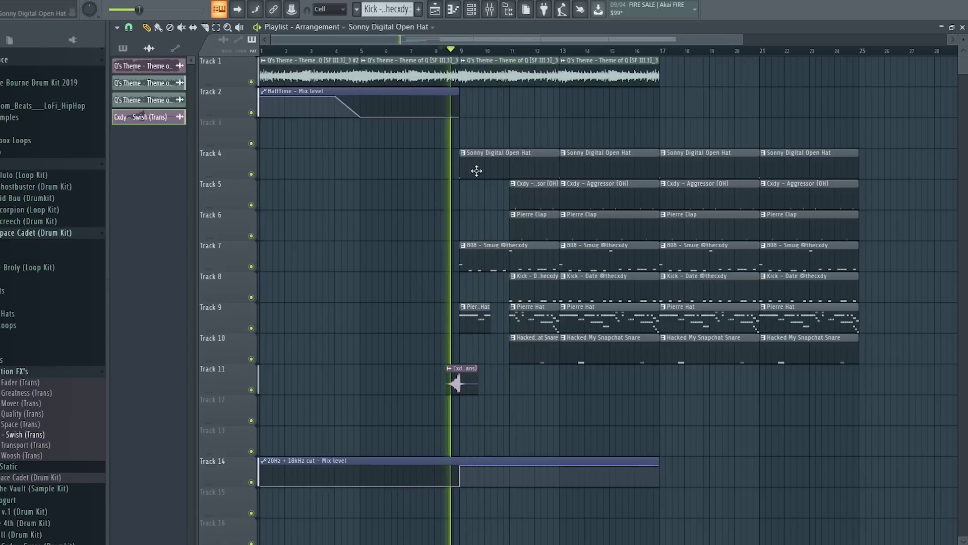
left_click_drag(511, 190, 460, 191)
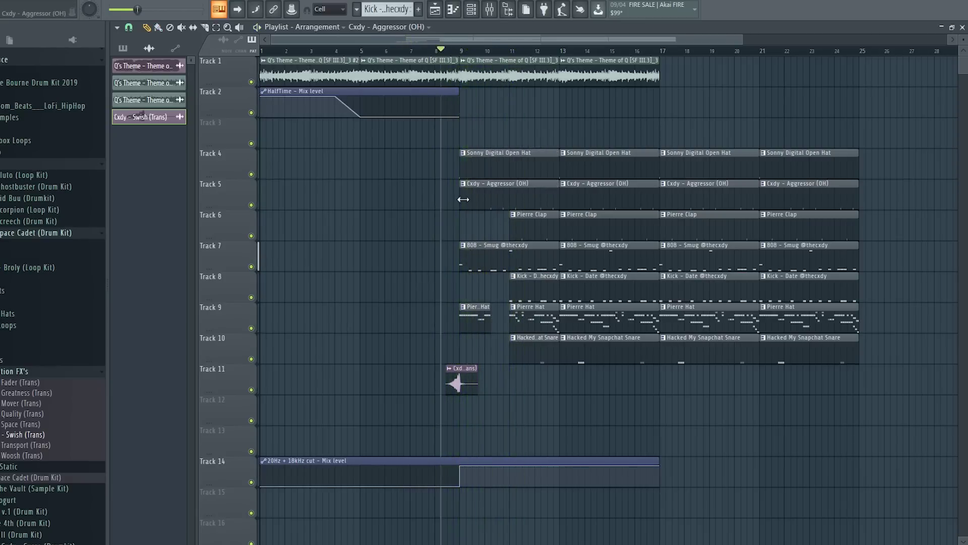
key("space")
key("ctrl+z")
key("space")
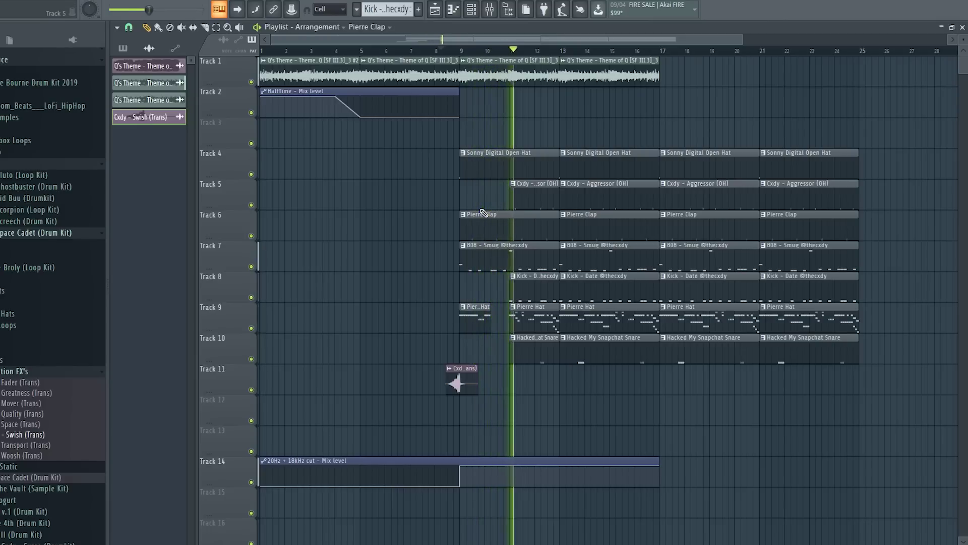
left_click_drag(472, 233, 499, 216)
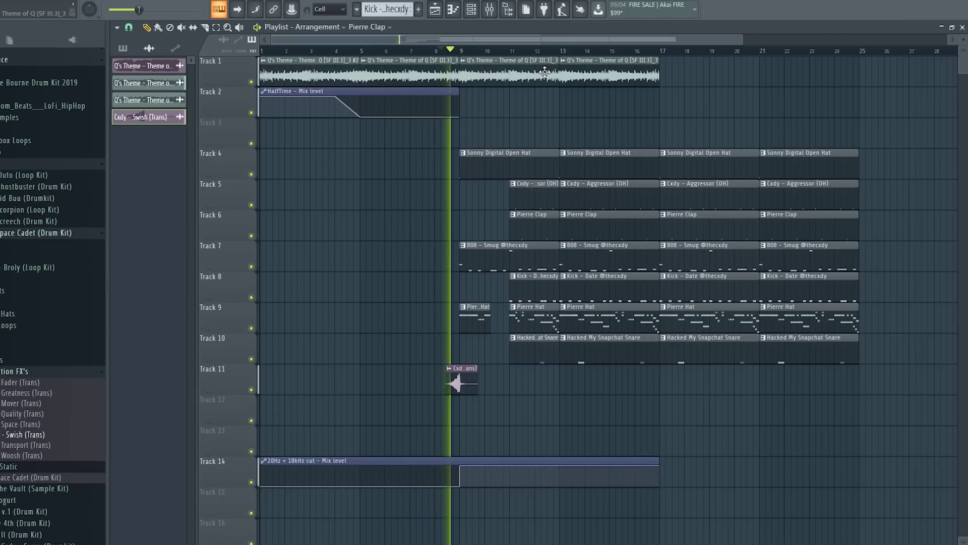
- Check the levels of the 808 - Smug and master tracks in the mixer during playback
left_click(499, 11)
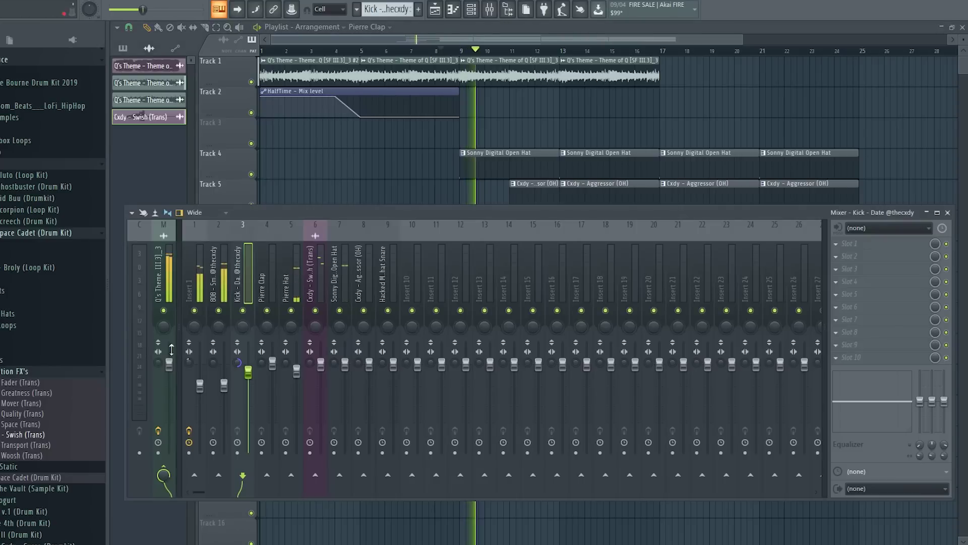
left_click(228, 294)
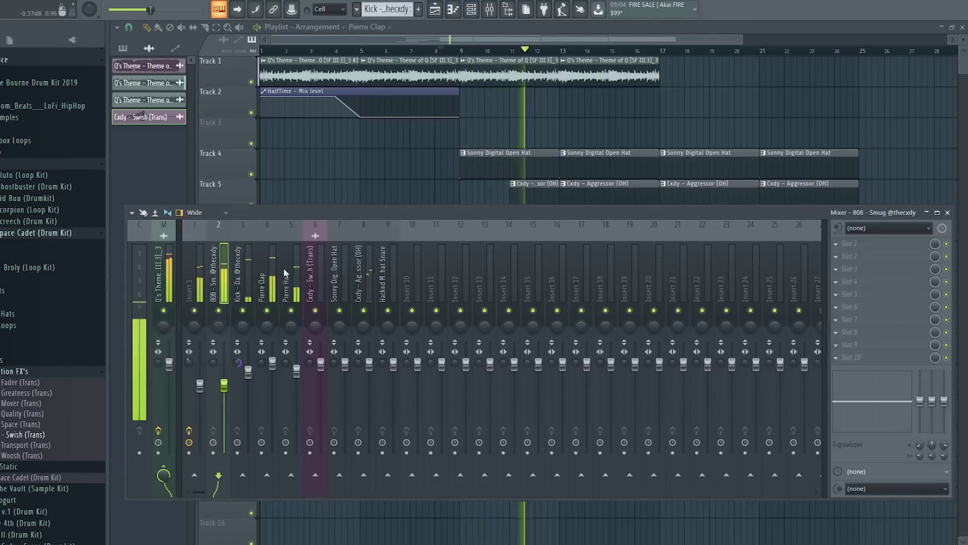
left_click(166, 285)
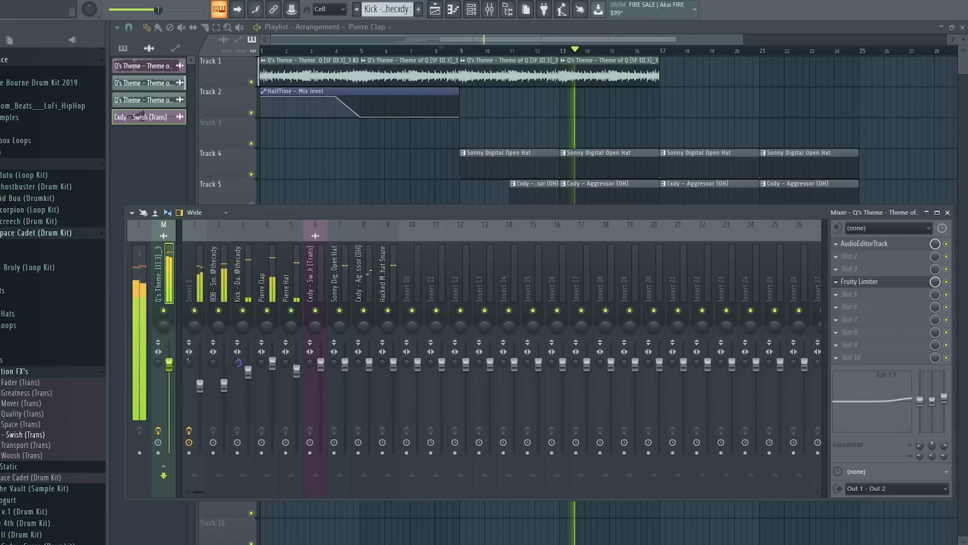
key("F9")
- Duplicate the Q's Theme clips on track 1 out to bar 25 and cut the last drum clips off at bar 24
left_click(654, 82, "ctrl")
key("ctrl+b")
key("ctrl+b")
- Copy the drum clips of bars 13 to 17 on tracks 4 to 10 to bar 25 and duplicate Q's Theme out to bar 33
left_click(721, 107, "ctrl")
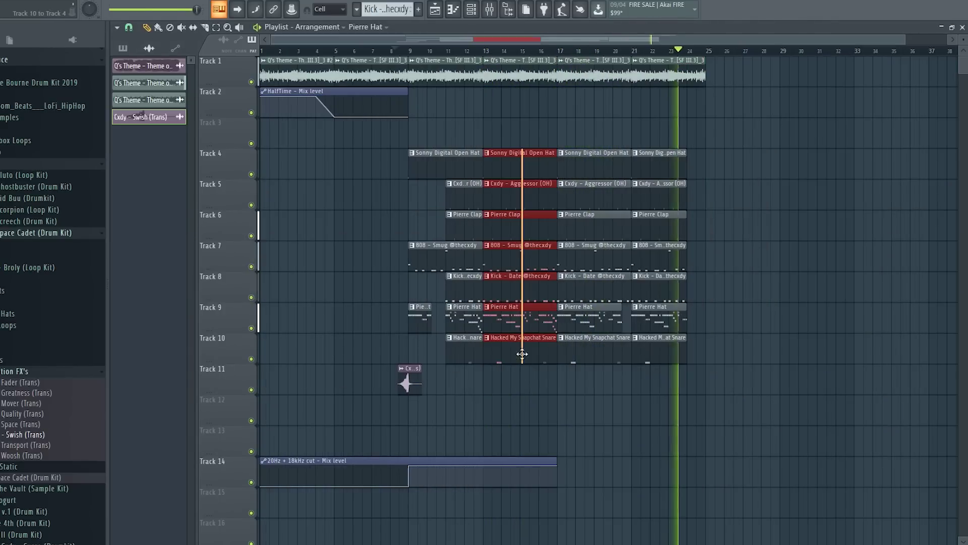
left_click_drag(519, 217, 742, 217)
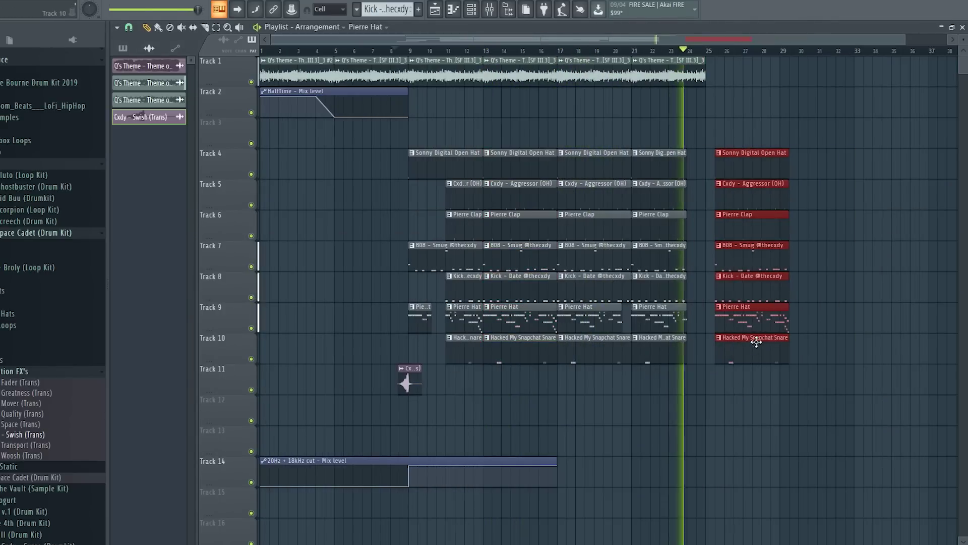
left_click_drag(729, 101, 650, 82)
key("ctrl+b")
key("ctrl+b")
left_click(733, 107, "ctrl")
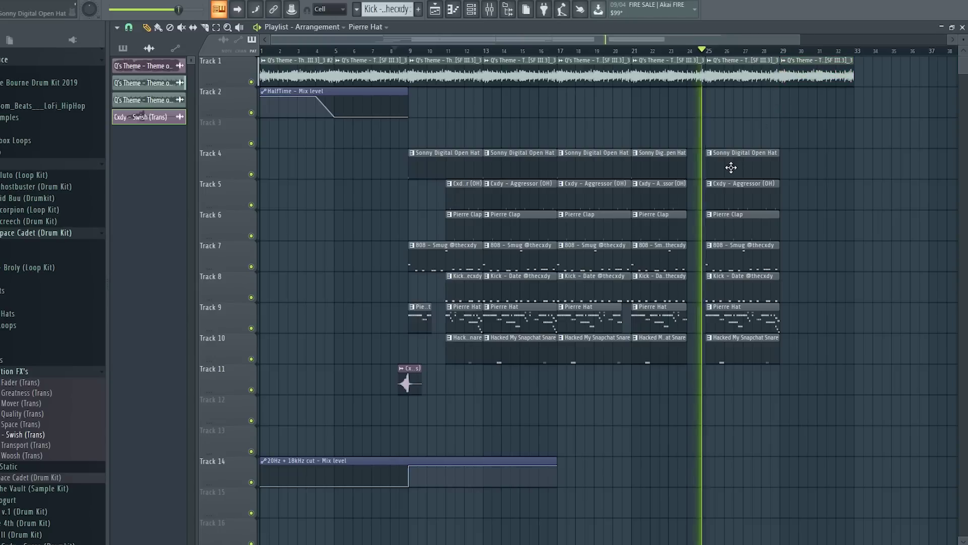
- Add a HalfTime mix-level clip at bars 25 to 33 on track 2, make it unique and flatten it at full level
key("space")
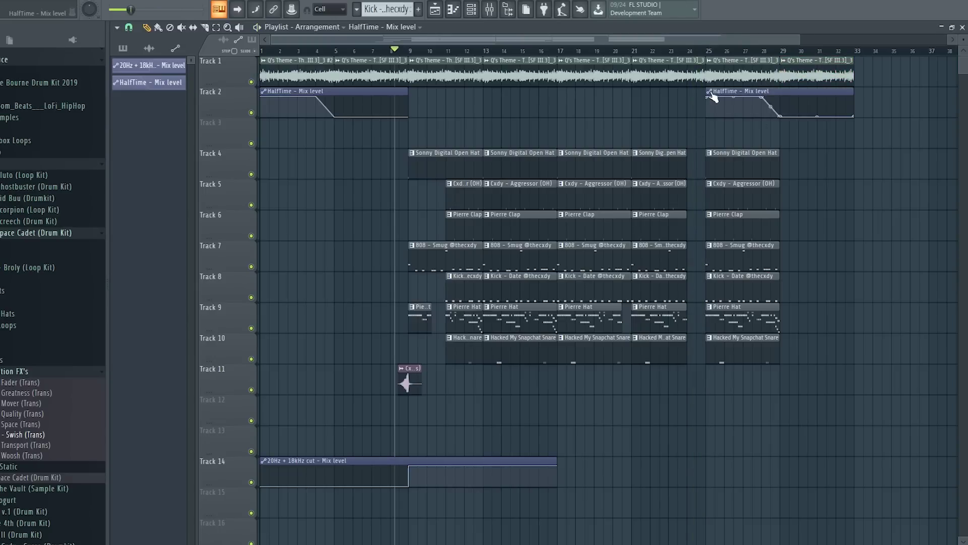
left_click(711, 92)
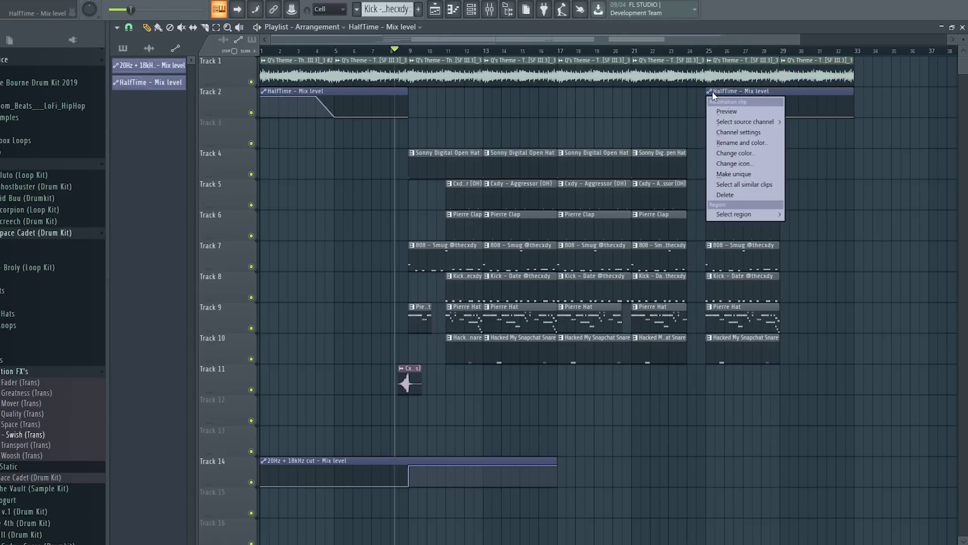
left_click(724, 174)
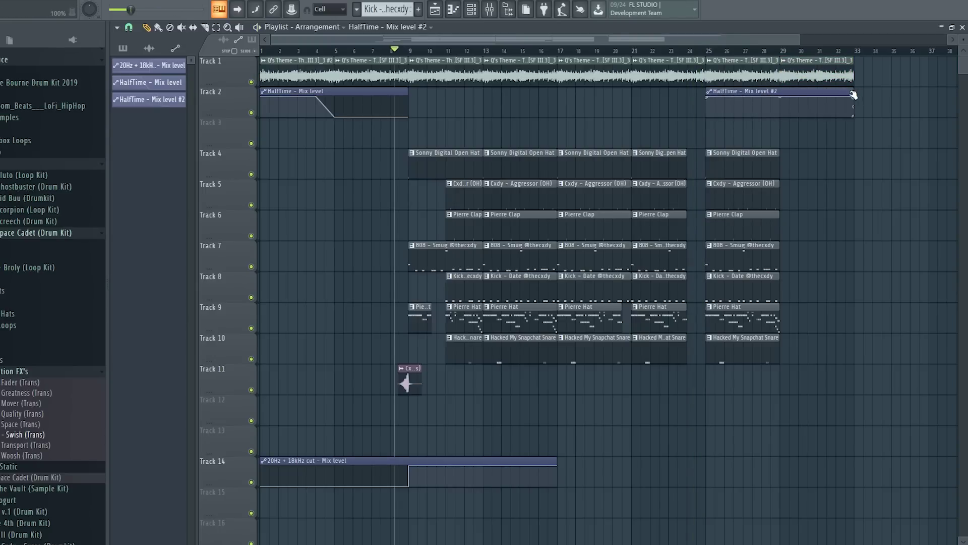
- Move the Kick - Date clip from bar 25 to bar 33 and duplicate the other drum clips out to bar 37
left_click_drag(739, 291, 883, 291)
left_click_drag(733, 164, 770, 371)
key("ctrl+b")
key("ctrl+b")
- Trim the second section's first drum clips to start at bar 27 and cut a gap in the Pierre Hat just before it
left_click(744, 293)
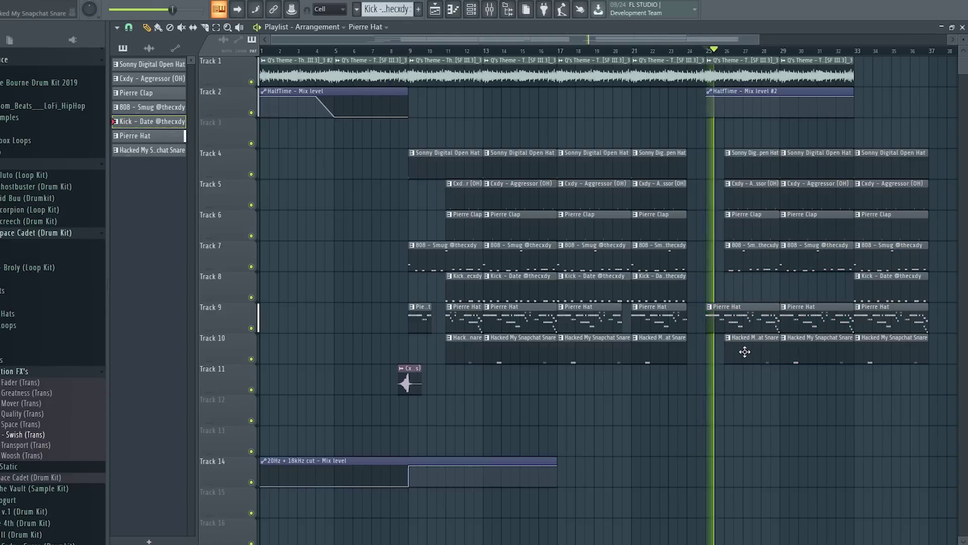
left_click(744, 350, "ctrl+shift")
left_click_drag(738, 265, 746, 167)
right_click(734, 154)
key("space")
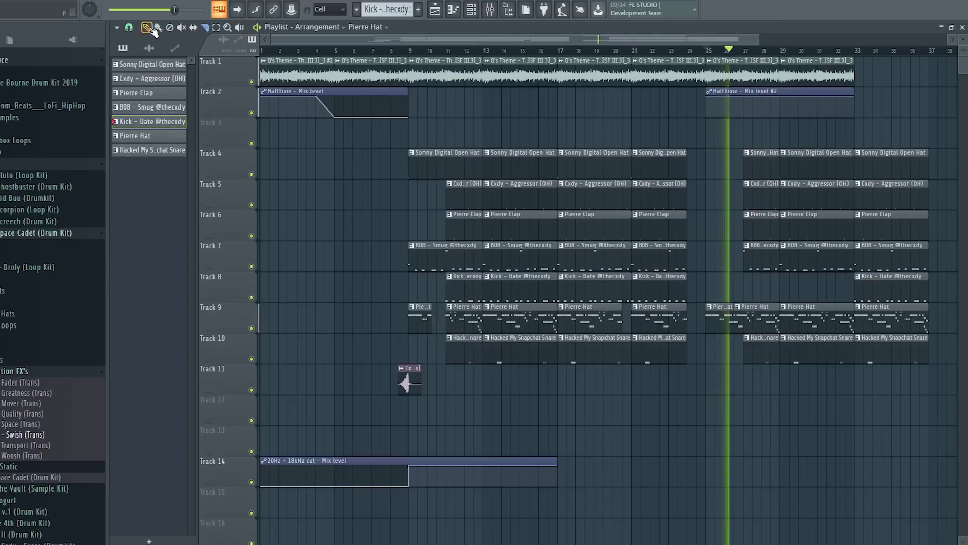
left_click_drag(742, 323, 751, 324)
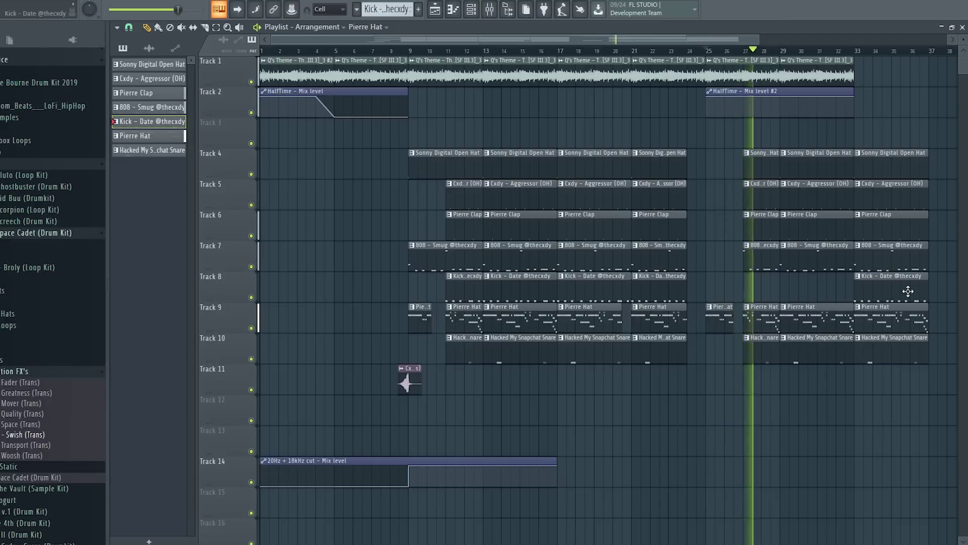
- Place short Kick - Date hits at bars 27, 29 and 31 on track 8 and copy the Swish to peak at bar 25
left_click(744, 284)
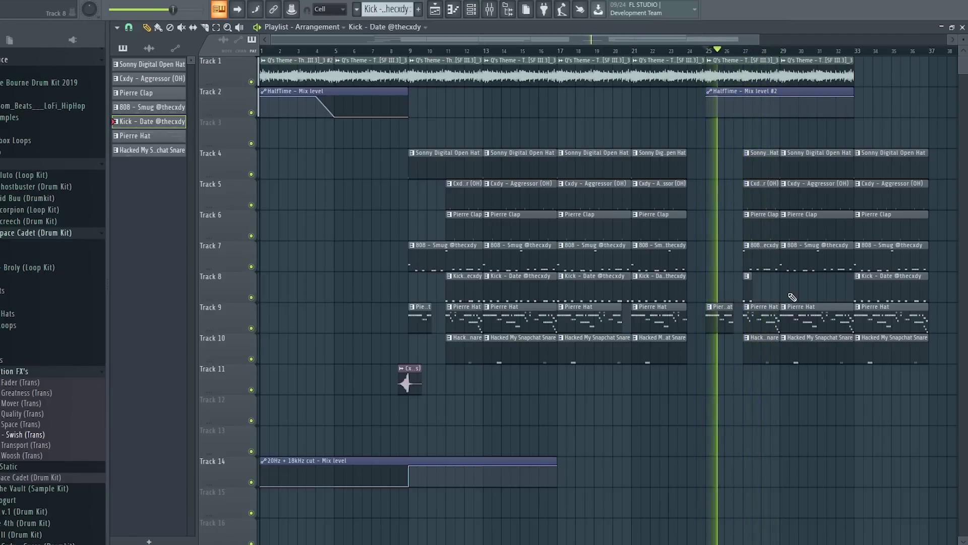
scroll(766, 54, "up", 2)
left_click_drag(749, 288, 797, 292)
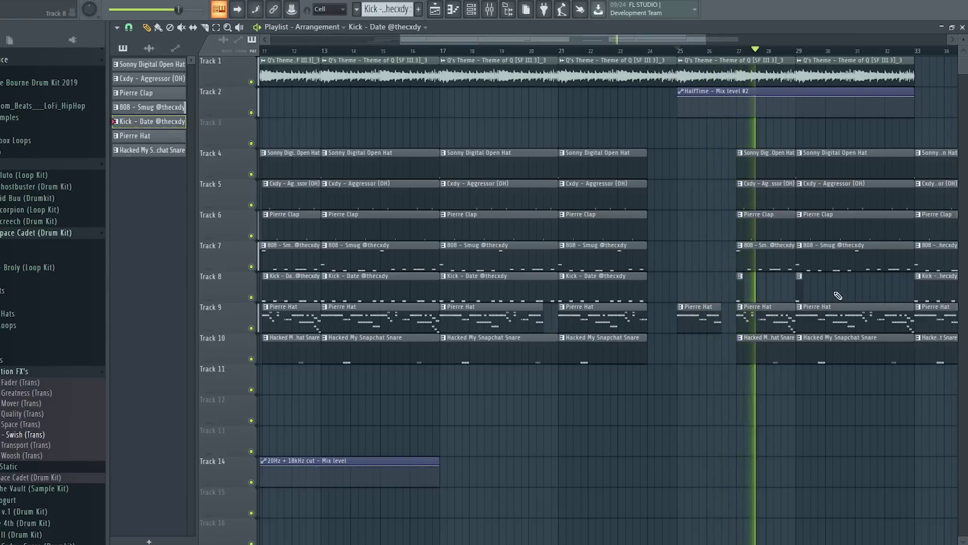
left_click(860, 295)
right_click(860, 294)
left_click_drag(800, 295, 859, 296, "shift")
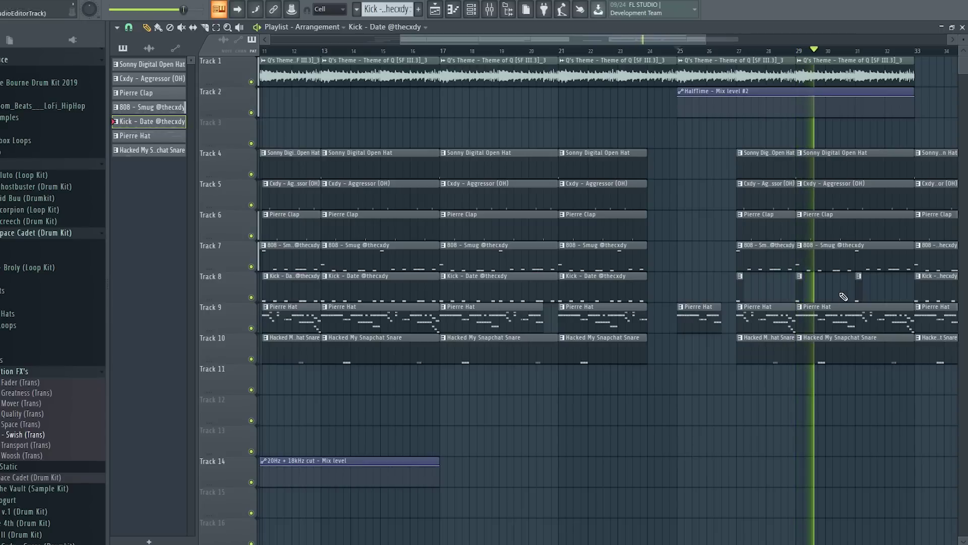
left_click_drag(287, 383, 396, 382)
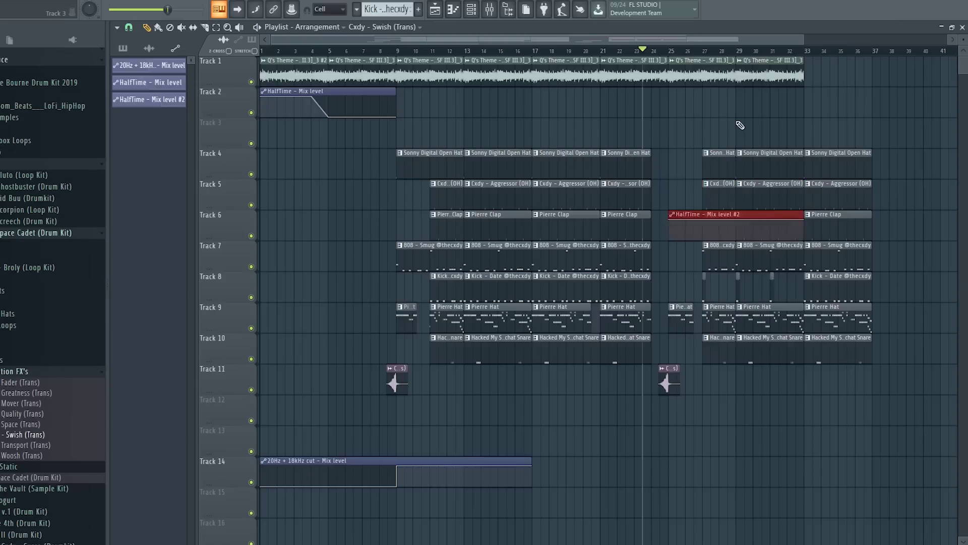
- Move both HalfTime mix-level automation clips down to track 15
key("shift+Down")
key("shift+Down")
key("shift+Down")
key("shift+Down")
key("shift+Down")
key("shift+Down")
key("shift+Down")
key("shift+Down")
key("shift+Down")
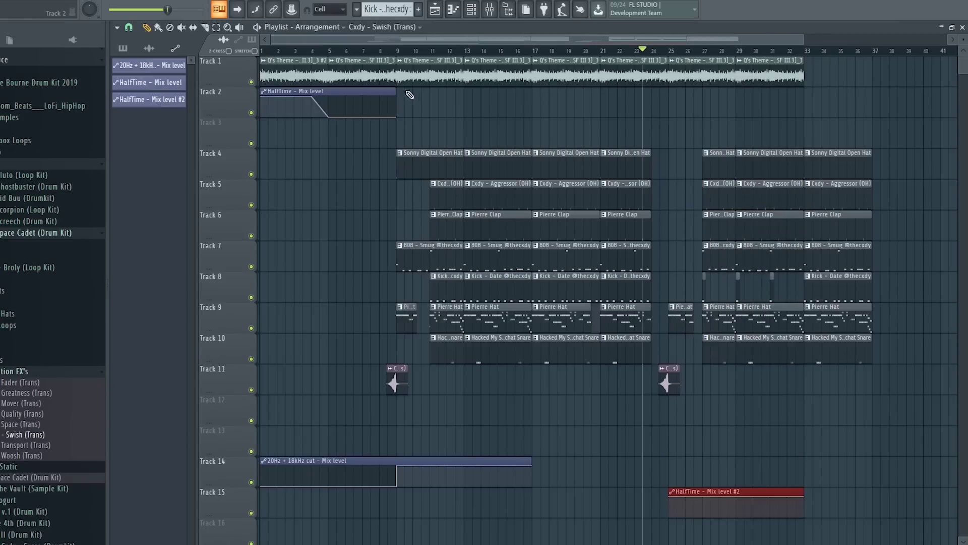
left_click(320, 102)
key("shift+Down")
key("shift+Down")
key("shift+Down")
key("shift+Down")
key("shift+Down")
key("shift+Down")
key("shift+Down")
key("shift+Down")
key("shift+Down")
key("shift+Down")
key("shift+Down")
key("shift+Down")
key("shift+Down")
- Select bars 25 to 29 and render the armed master mixer track to a 32-bit float WAV clip
left_click_drag(671, 50, 736, 57)
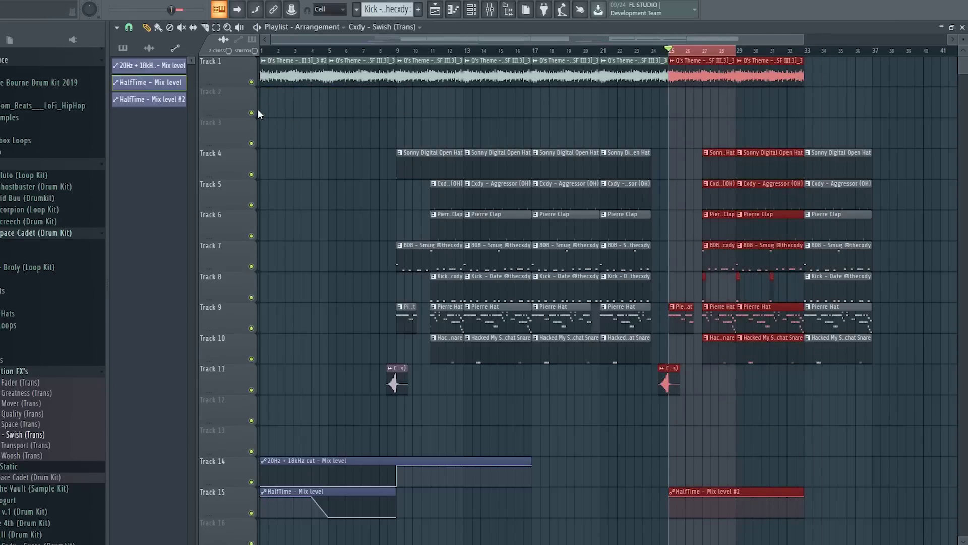
left_click(490, 9)
left_click(159, 454)
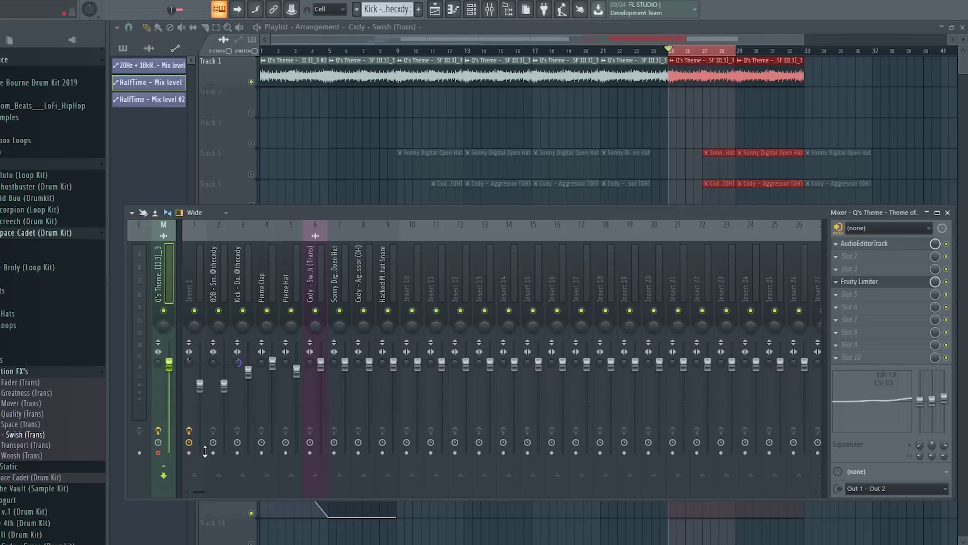
key("alt+r")
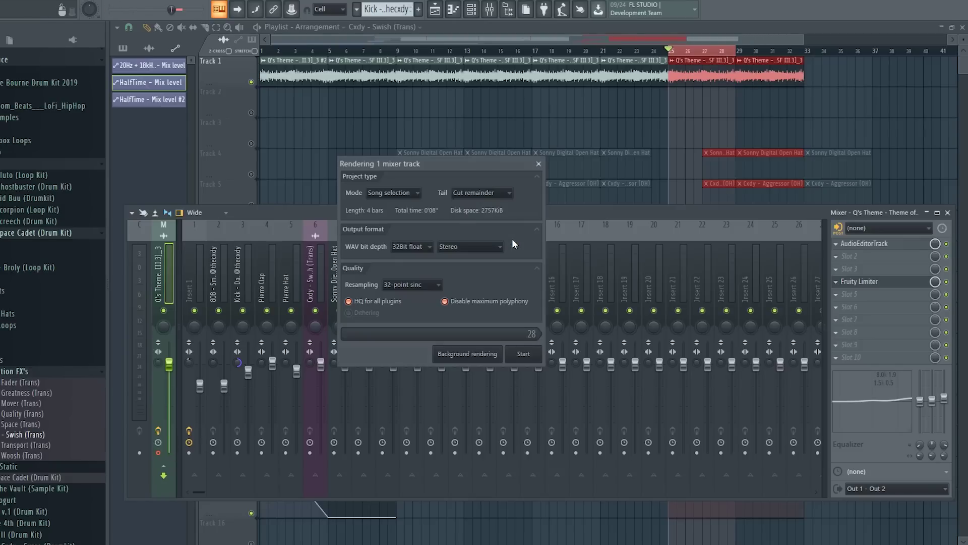
key("Return")
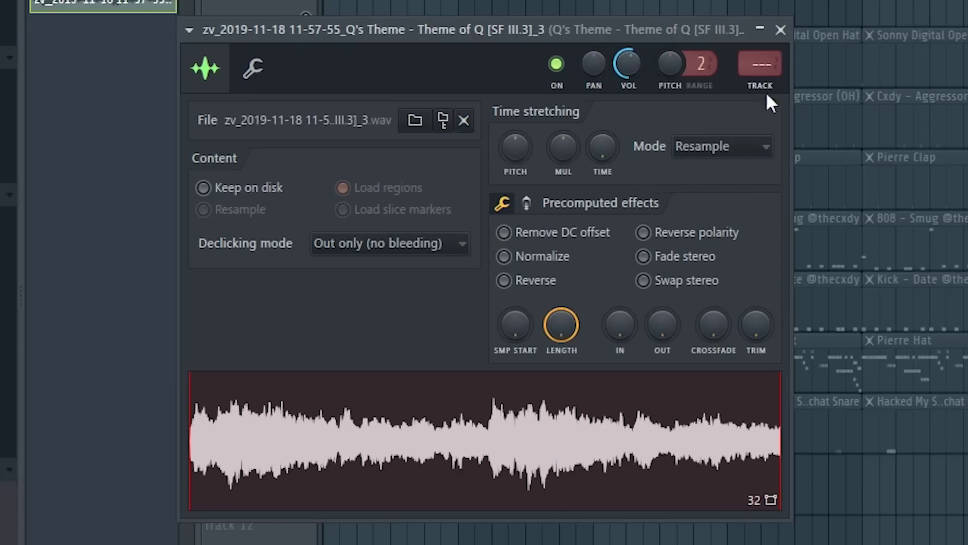
- Route the rendered clip to mixer track 10 and re-enable all the playlist tracks
key("ctrl+l")
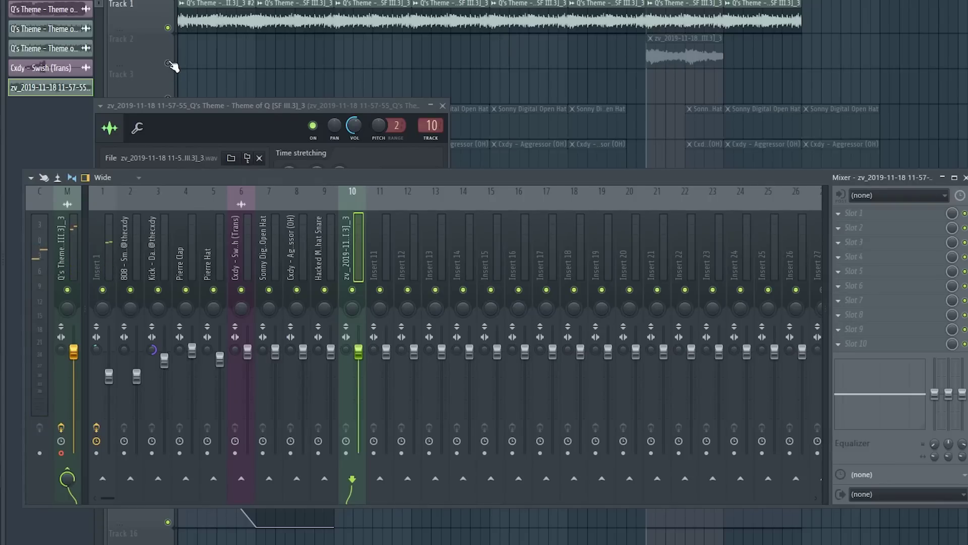
left_click(74, 265)
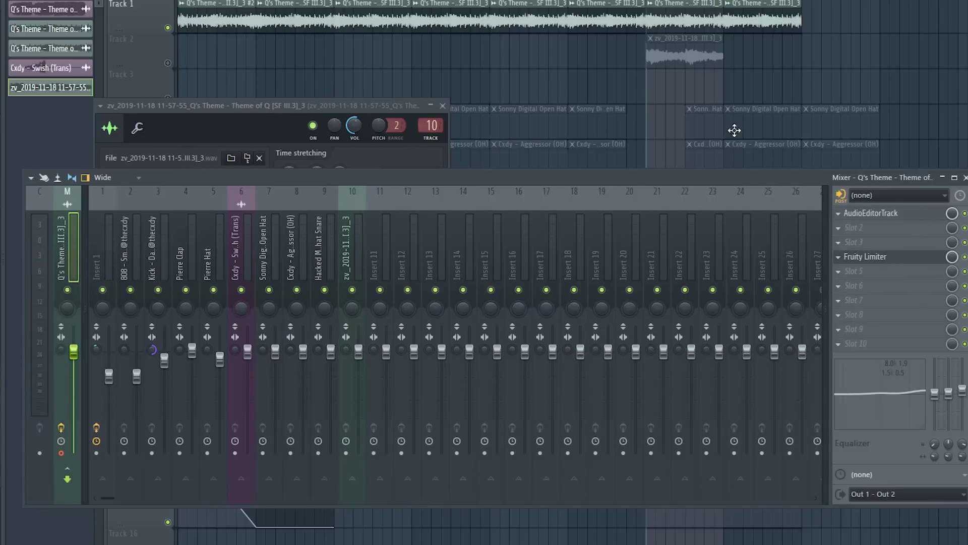
right_click(617, 88)
right_click(168, 64)
right_click(168, 63)
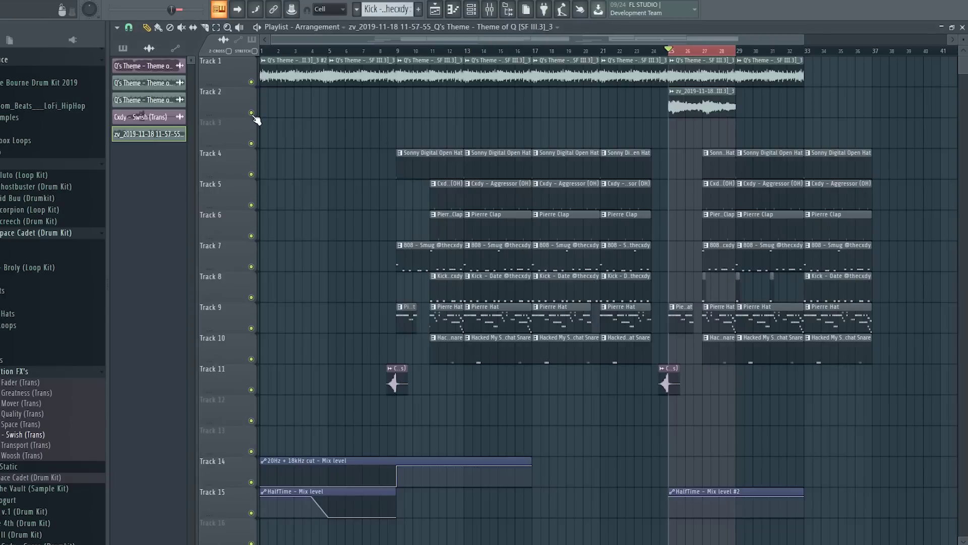
- Clear the Q's Theme clips at the end of track 1, keeping a single one at bars 25 to 29
right_click(710, 77)
right_click(757, 77)
double_click(707, 105)
left_click_drag(721, 78, 712, 78)
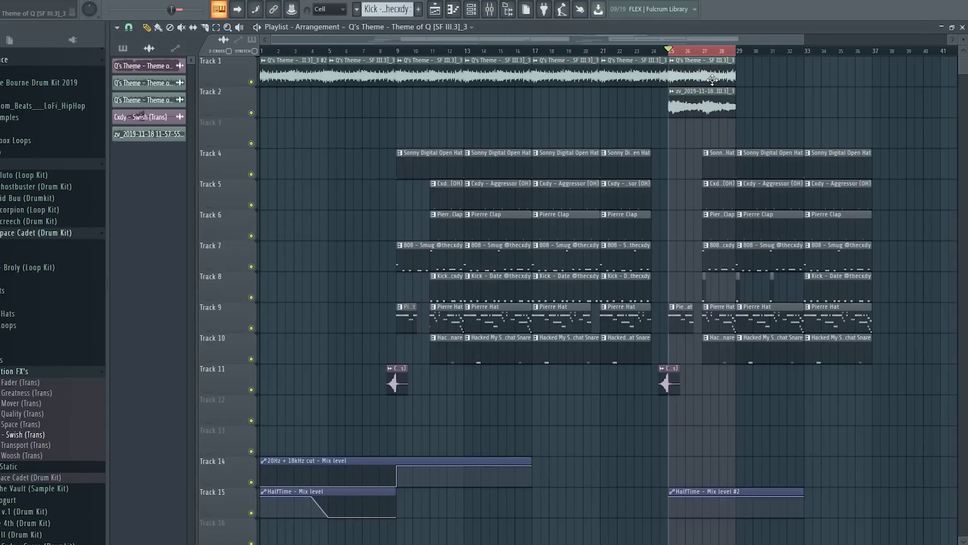
- Make the Q's Theme clip at bars 25 to 29 on track 1 unique
right_click(694, 78)
double_click(694, 78)
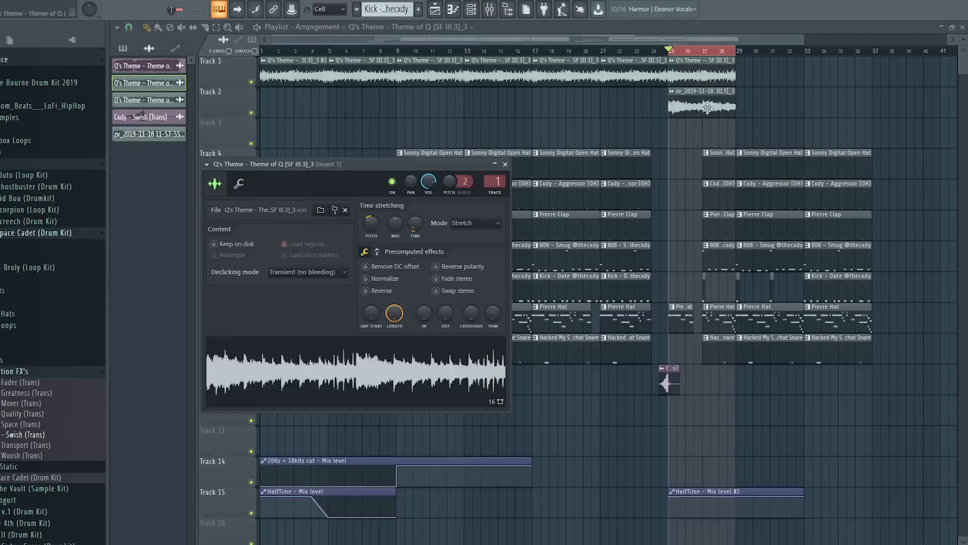
left_click(671, 61)
left_click(708, 144)
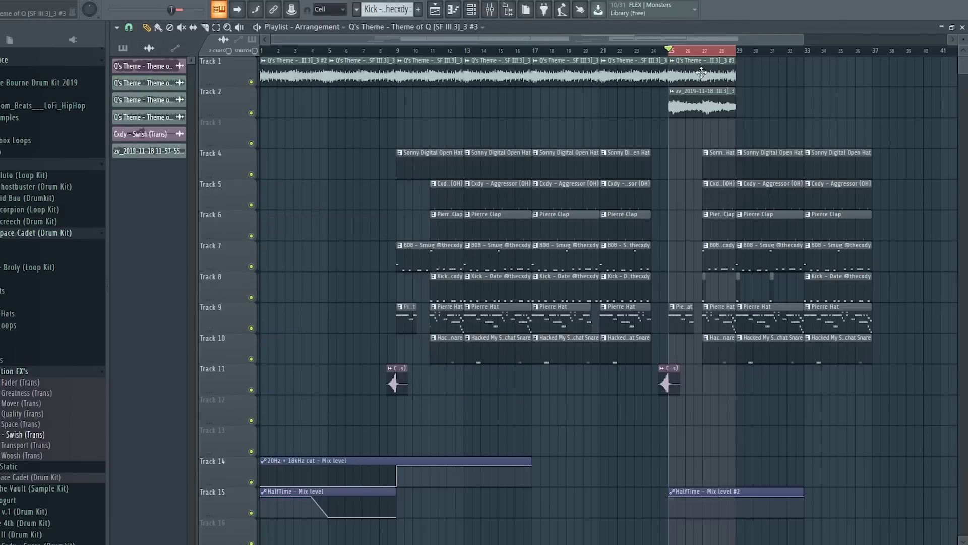
- Raise the pitch of the unique Q's Theme clip on track 1 and route it to mixer track 11
double_click(700, 73)
left_click(760, 94)
key("F9")
left_click_drag(500, 156, 500, 137)
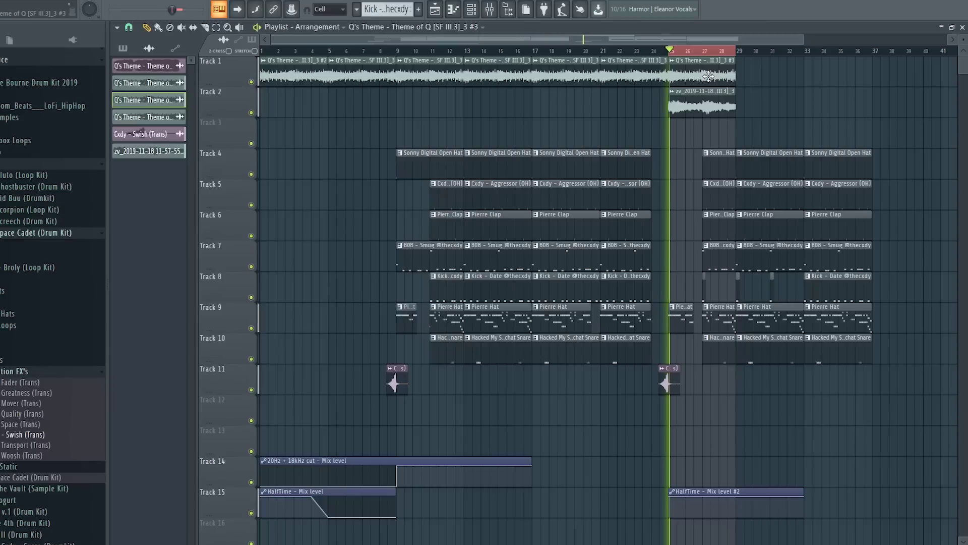
- Lower the channel volume of the pitched-up Q's Theme clip
double_click(703, 72)
left_click_drag(428, 181, 428, 195)
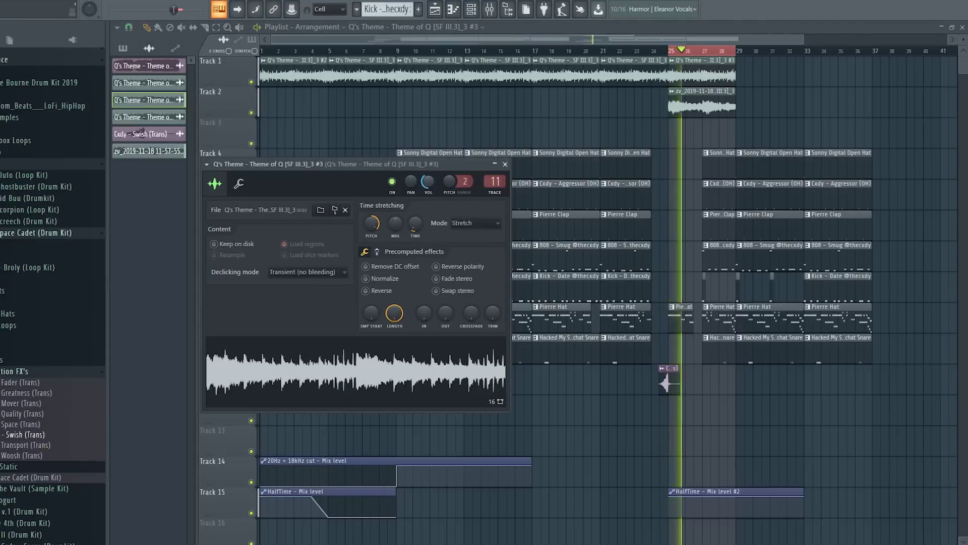
right_click(412, 182)
key("Escape")
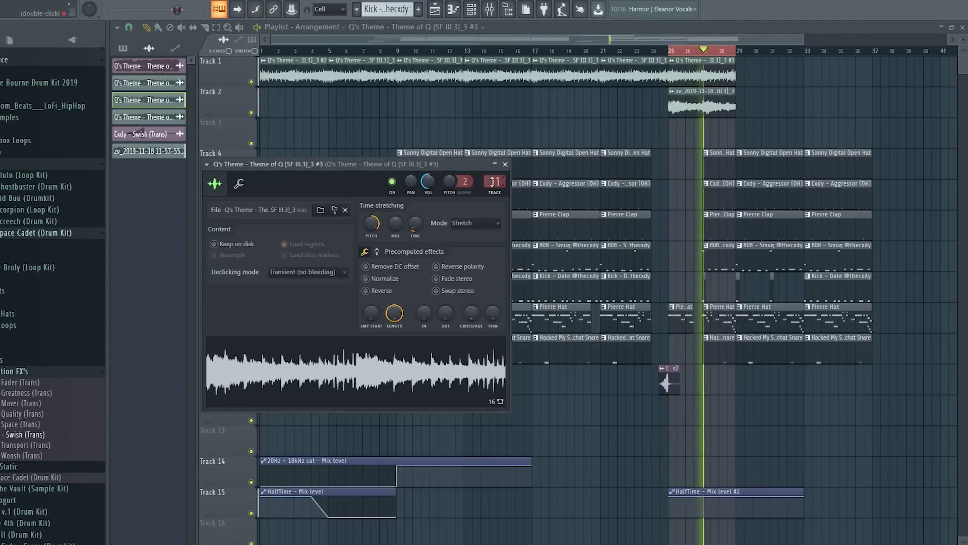
- Load Looperator on mixer track 11 and clear the ENV block on step 3 of its pattern
key("F9")
left_click(864, 229)
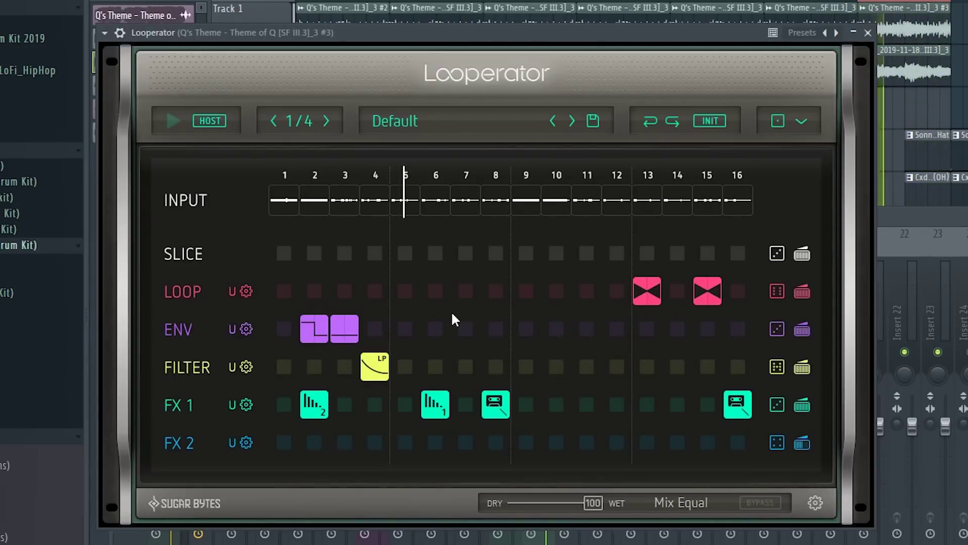
right_click(352, 327)
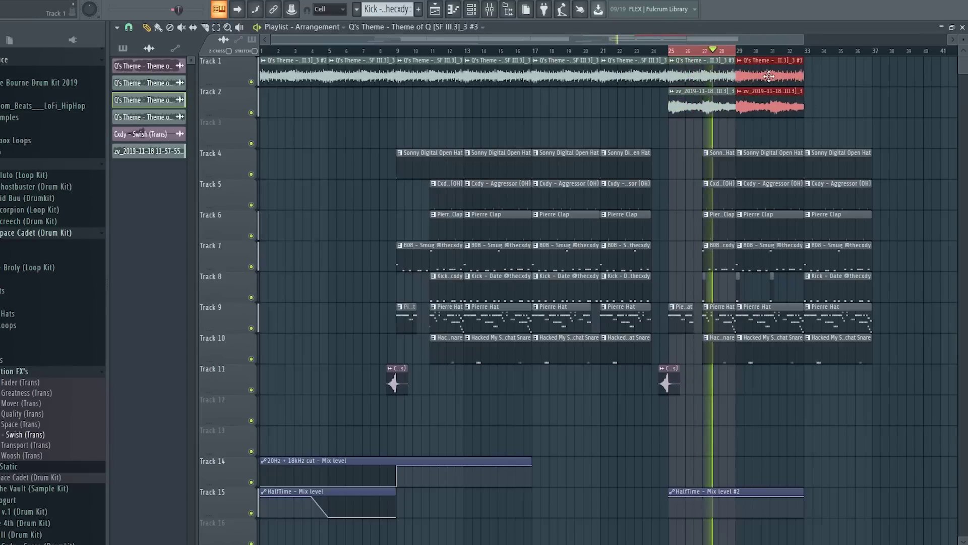
- Clear the time selection and duplicate the drum clips at bars 33 to 37 out to bar 41
left_click(850, 95, "ctrl")
scroll(681, 53, "down", 1)
left_click(644, 51, "ctrl")
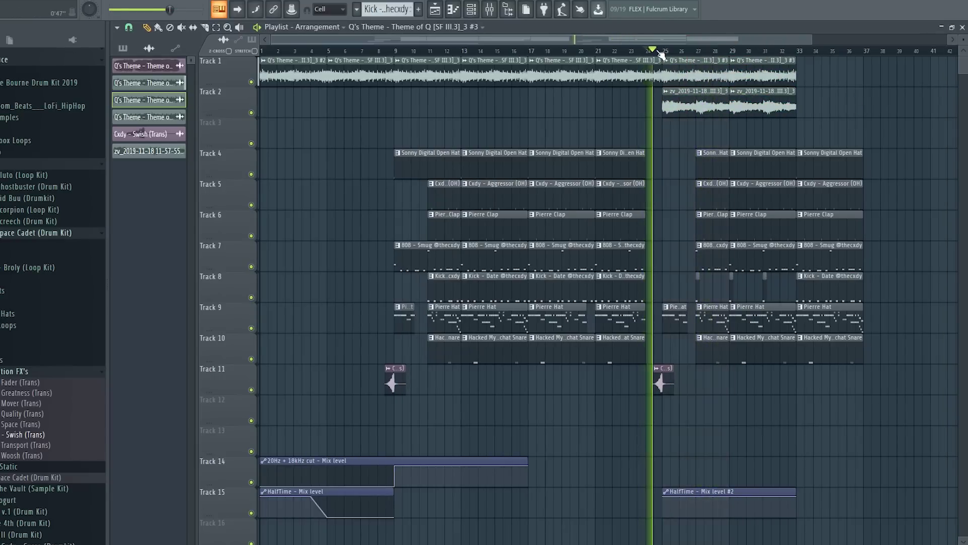
scroll(769, 103, "down", 3)
left_click_drag(554, 150, 589, 343)
key("ctrl+b")
left_click(718, 160, "ctrl")
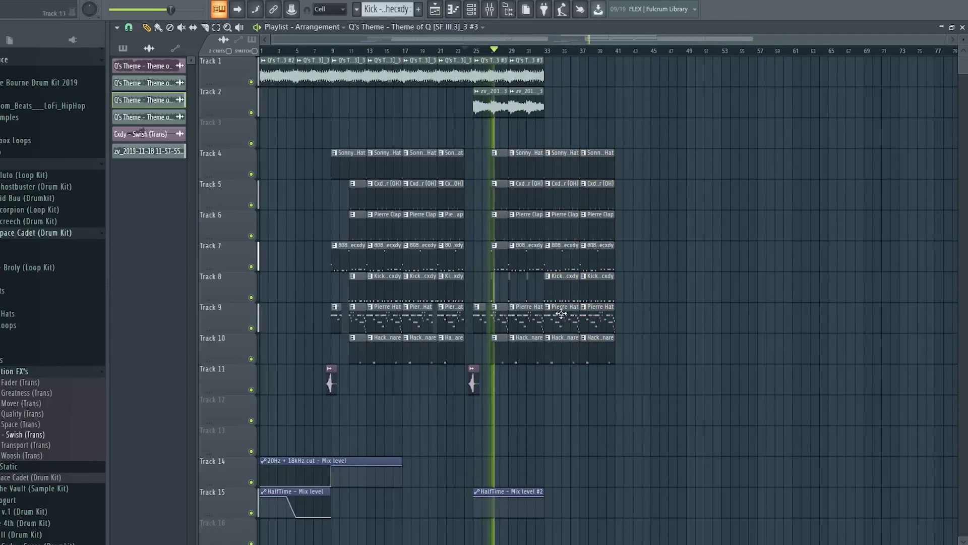
- Layer the original Q's Theme sample on track 3 across bars 25 to 33 and mute track 2
key("space")
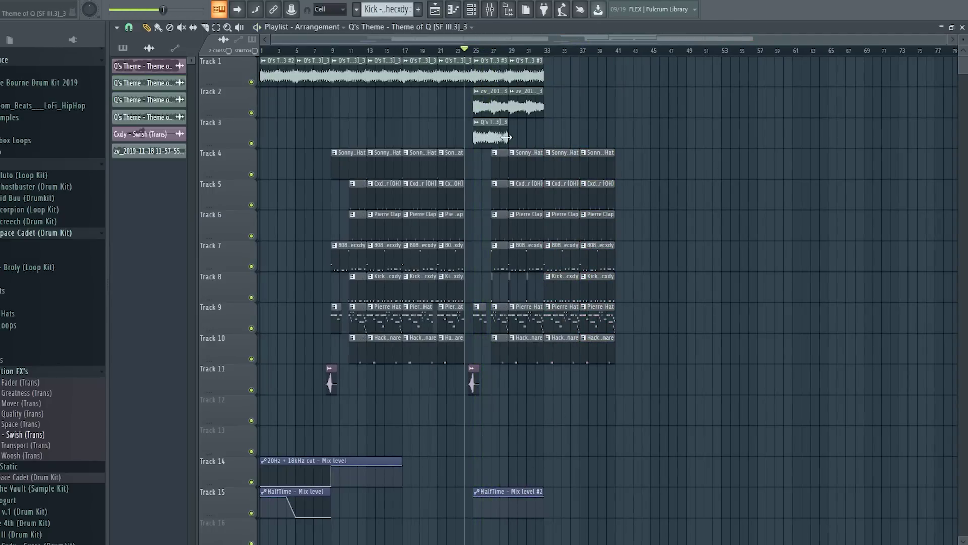
left_click(251, 112)
key("space")
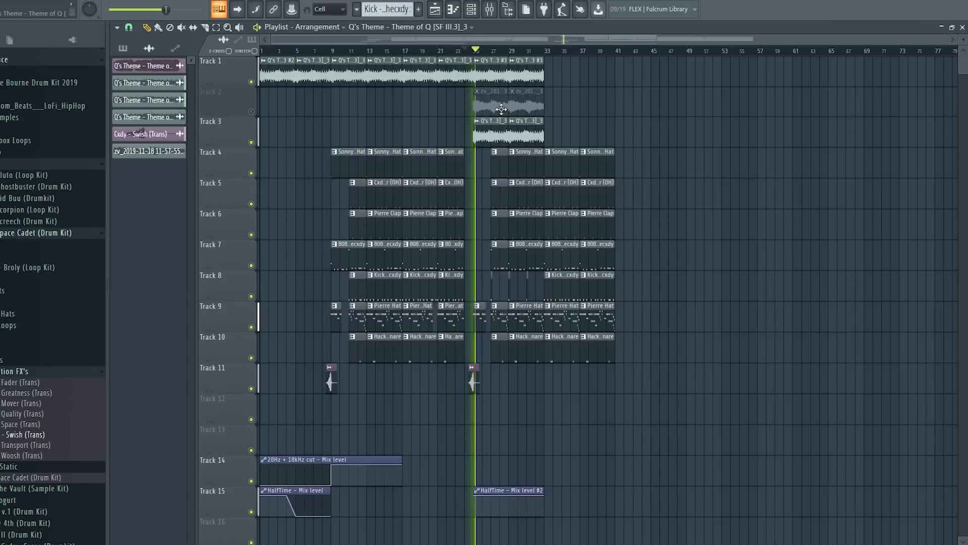
- Move the second HalfTime mix-level automation clip out to bar 47 on track 15
left_click_drag(512, 496, 702, 487)
key("space")
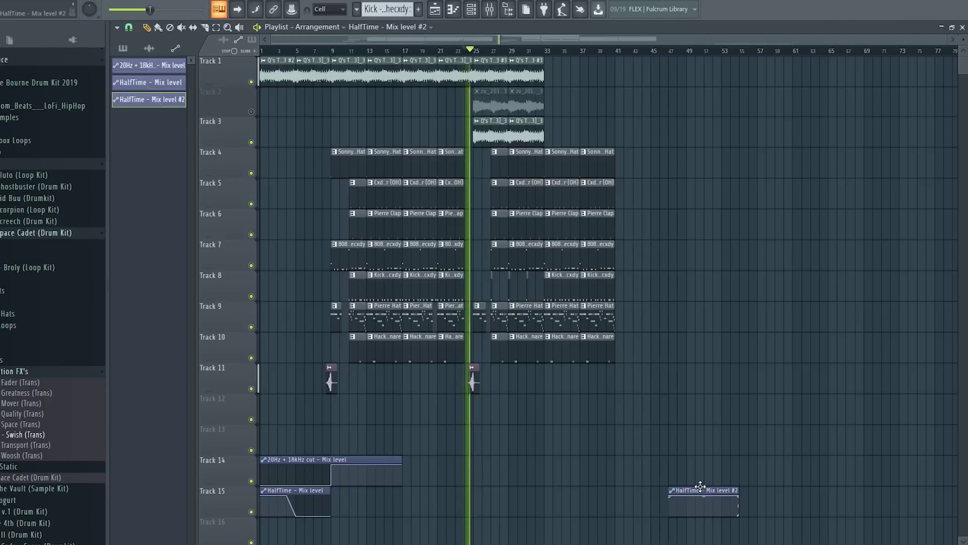
- Open the pitched clip's mixer track 11 and inspect its Looperator effect during playback
double_click(487, 61)
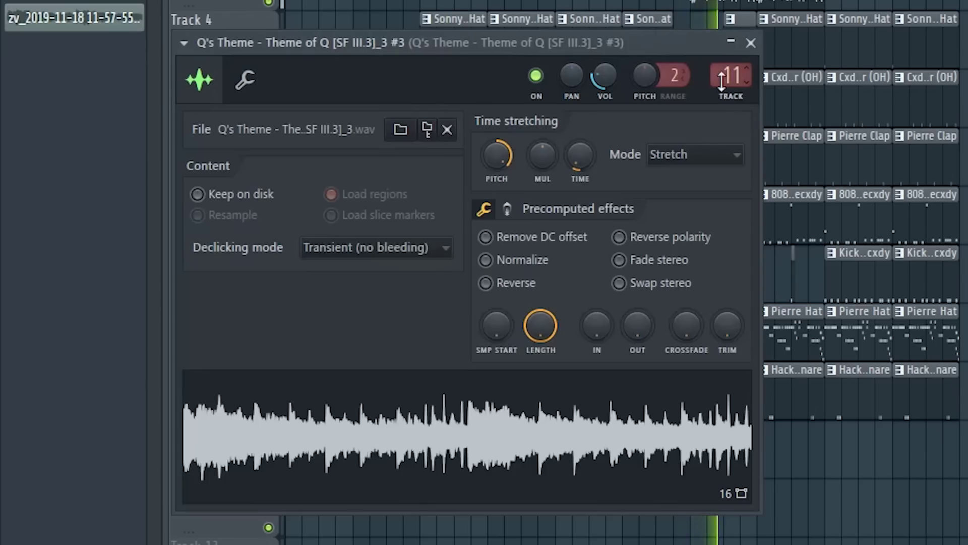
left_click(722, 81)
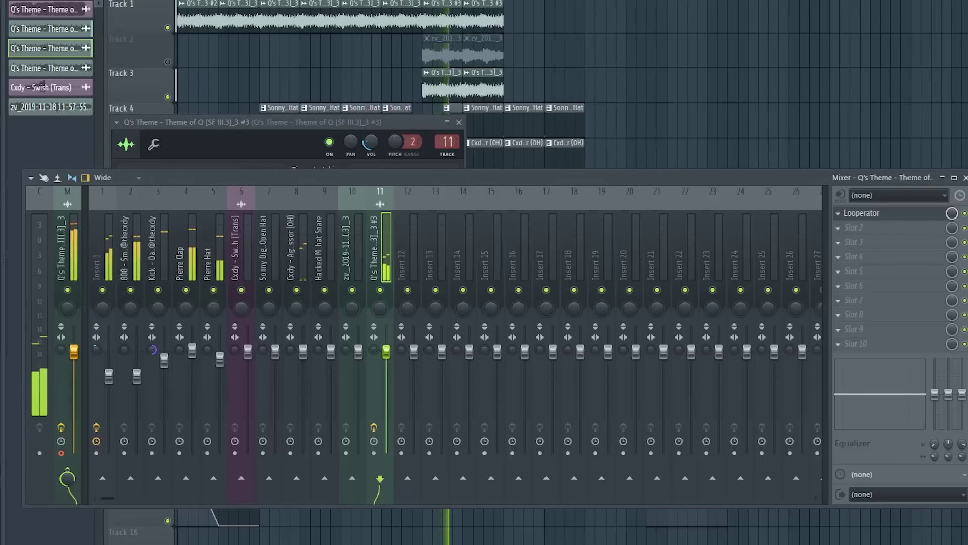
left_click(864, 214)
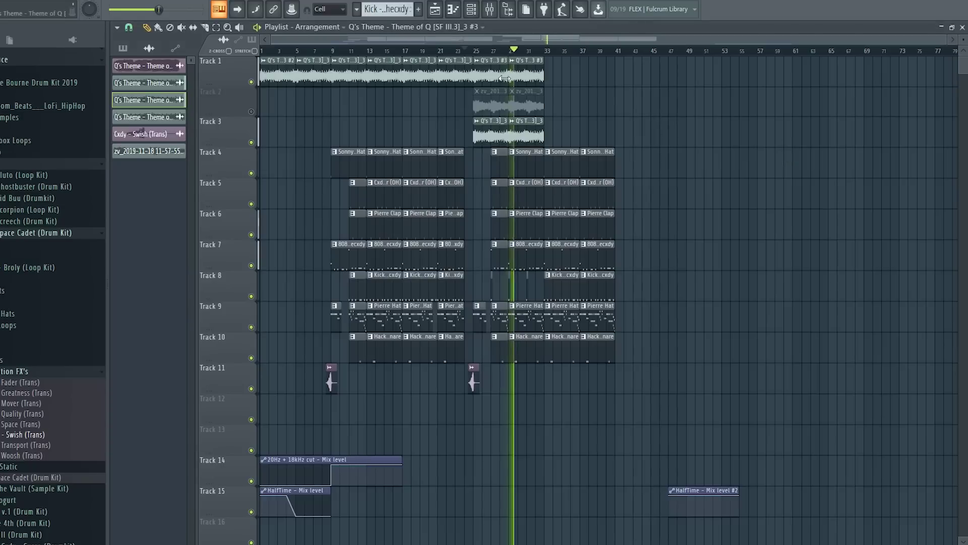
- Make the Q's Theme clip at bar 25 on track 3 unique and open its channel settings
left_click(526, 141)
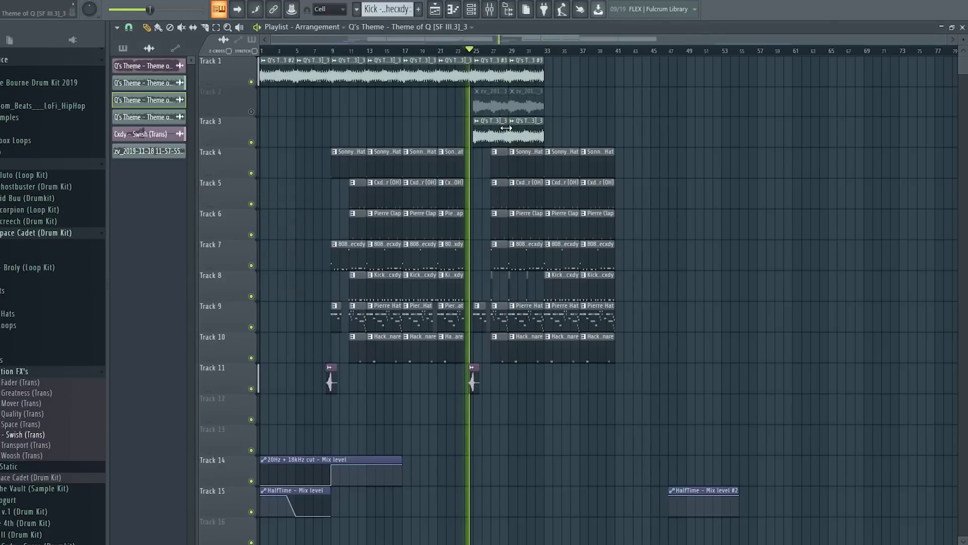
left_click(478, 127)
left_click(509, 200)
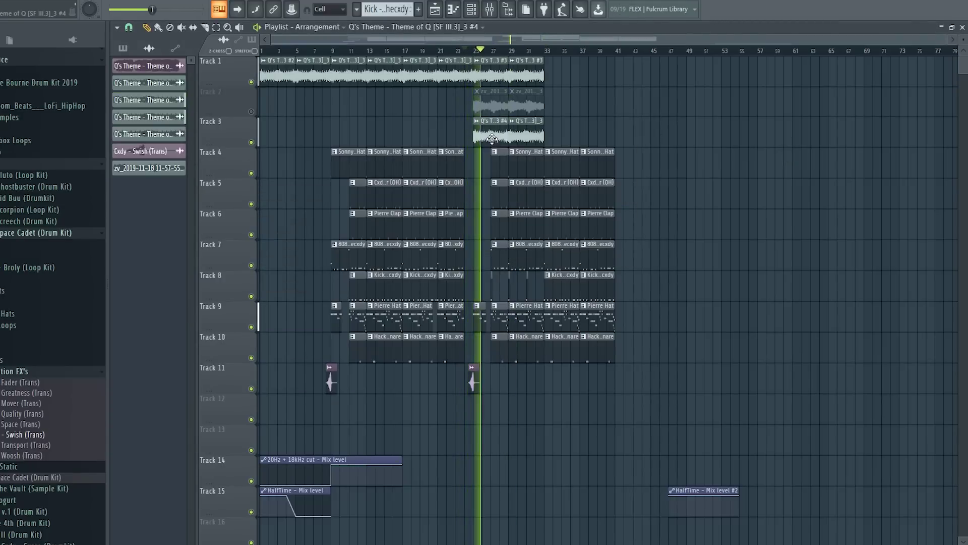
double_click(492, 137)
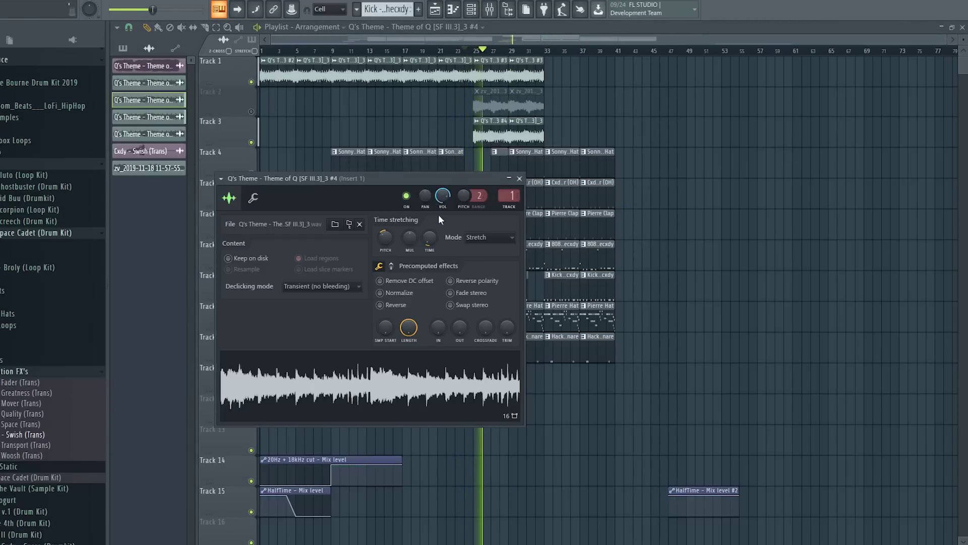
- Replace the bar 29 clip on track 3 with the unique version, repeat it to bar 41 and audition from bar 29
right_click(524, 134)
left_click(511, 131)
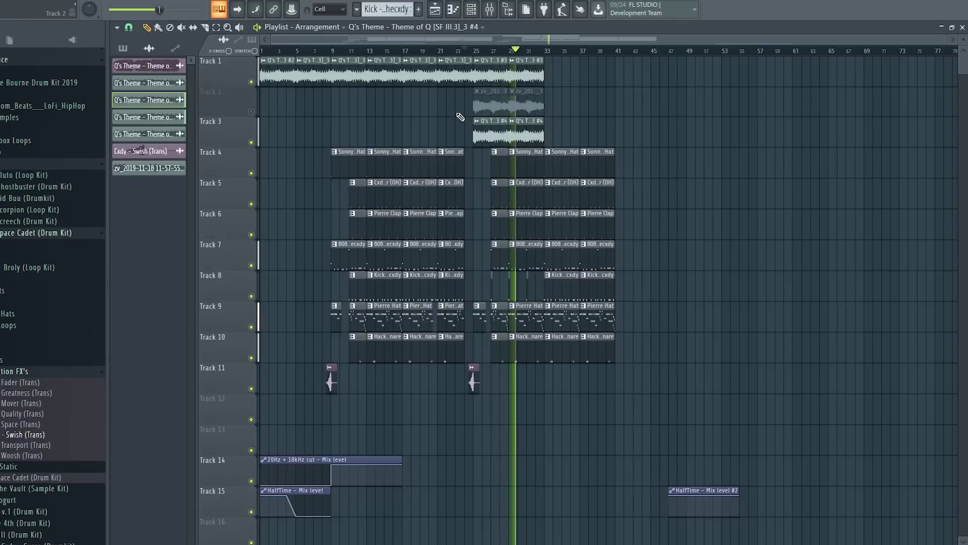
left_click(495, 128)
key("ctrl+b")
key("space")
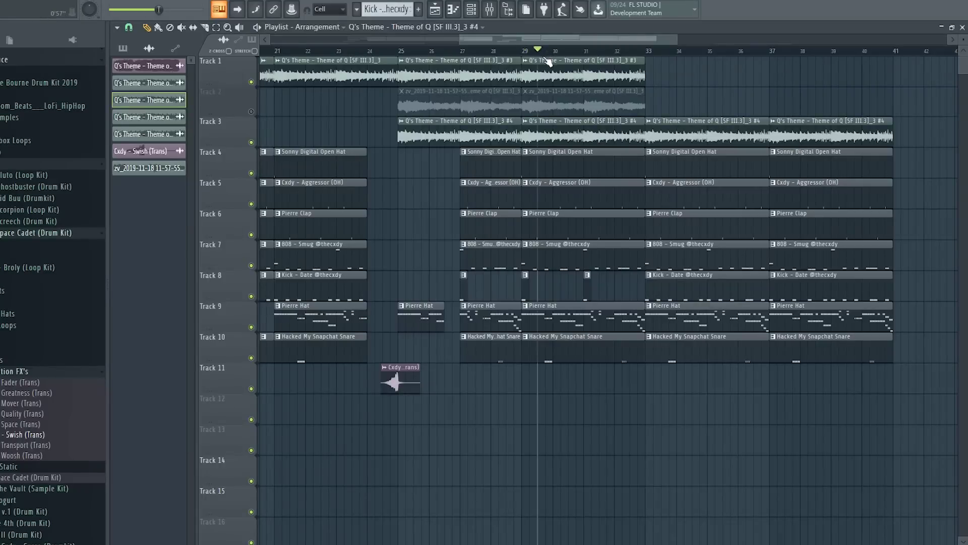
key("space")
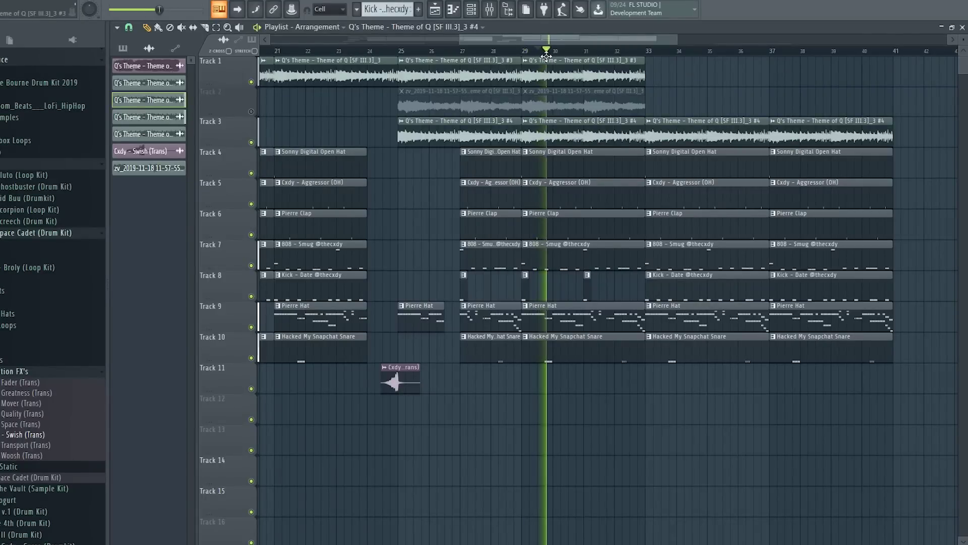
key("space")
key("space")
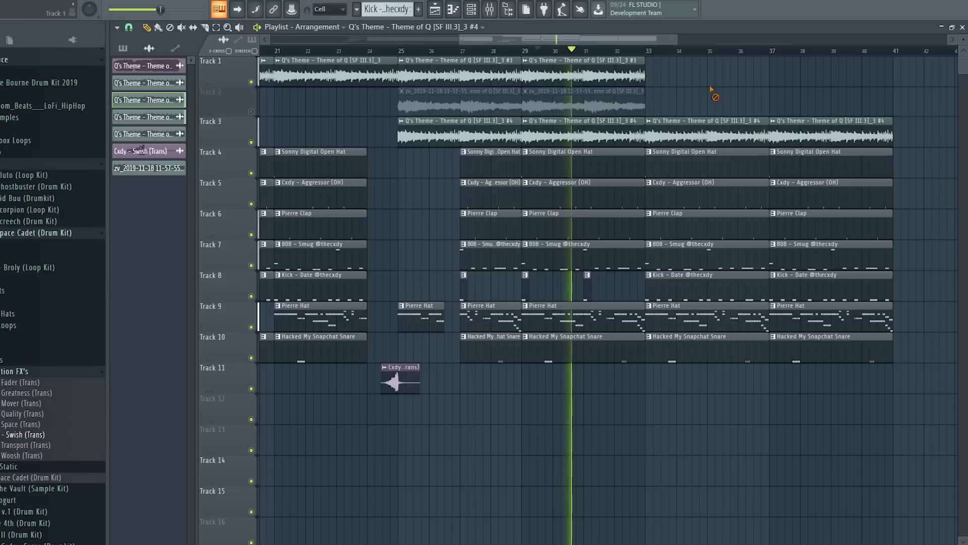
- Delete both rendered audio clips from track 2
right_click(626, 104)
right_click(494, 101)
right_click(381, 76)
key("ctrl+z")
right_click(540, 101)
right_click(495, 100)
- Trim the ends of the drum clips at bars 29 to 33 to leave a gap of about half a bar before bar 33
scroll(504, 40, "down", 2)
scroll(528, 41, "down", 2)
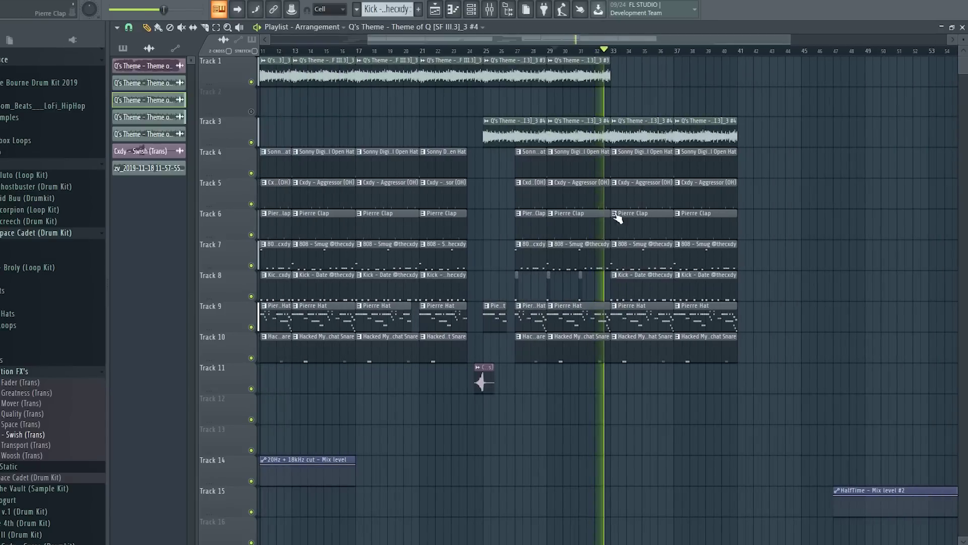
left_click_drag(601, 167, 601, 355)
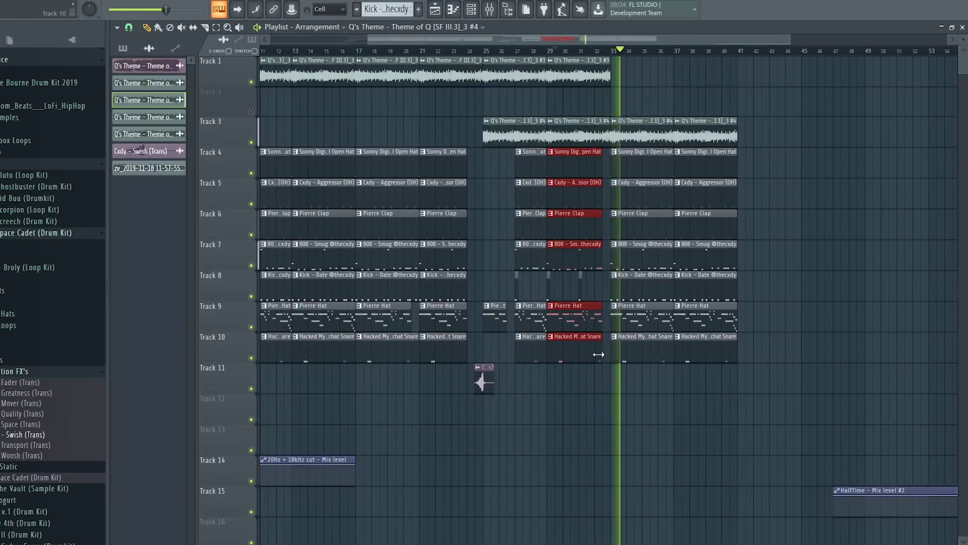
right_click(794, 292)
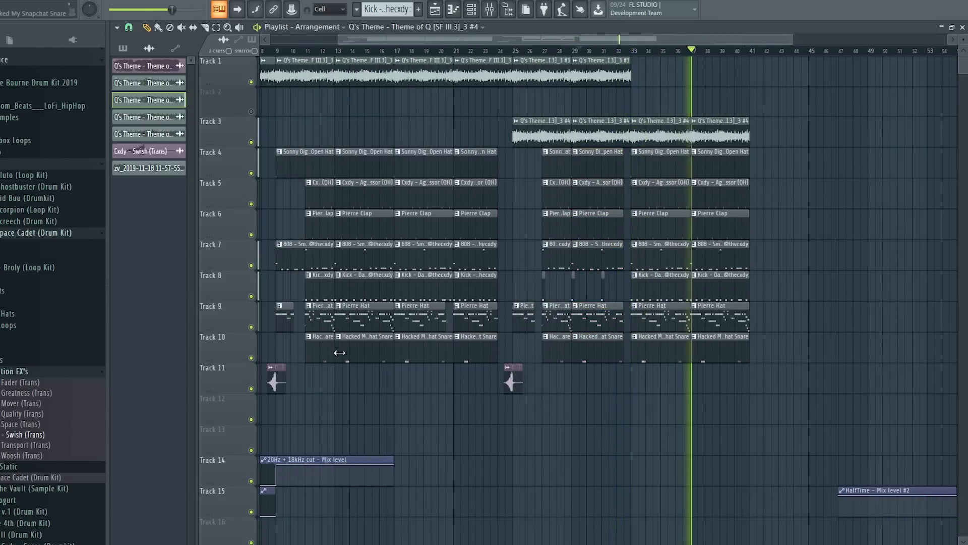
- Trim the starts of the Hacked My Snapchat Snare clips at bars 13 and 17 on track 10
left_click_drag(339, 353, 458, 351)
left_click_drag(352, 351, 338, 348)
left_click_drag(410, 351, 352, 353)
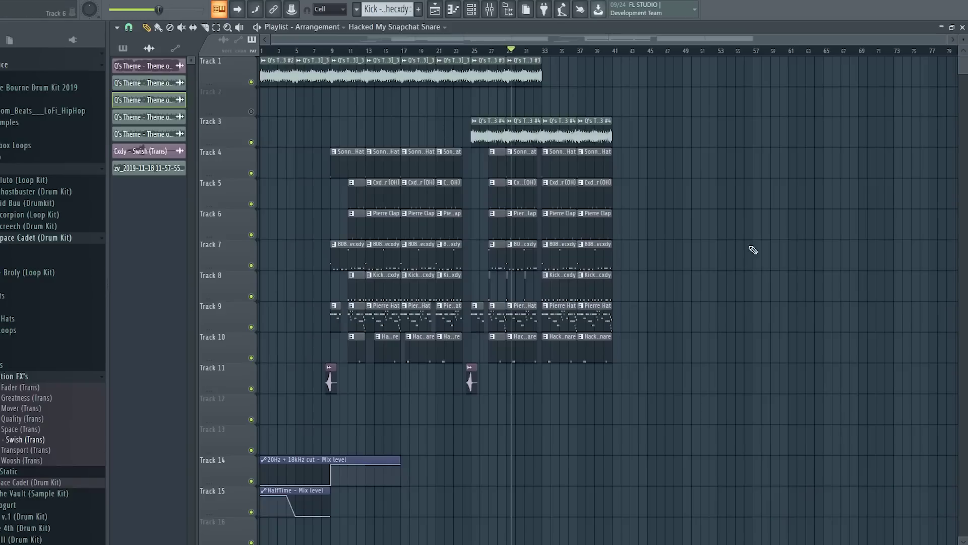
- Select the whole arrangement and duplicate it so the copy starts at bar 41
left_click_drag(894, 419, 255, 74)
left_click_drag(725, 511, 259, 76)
key("ctrl+b")
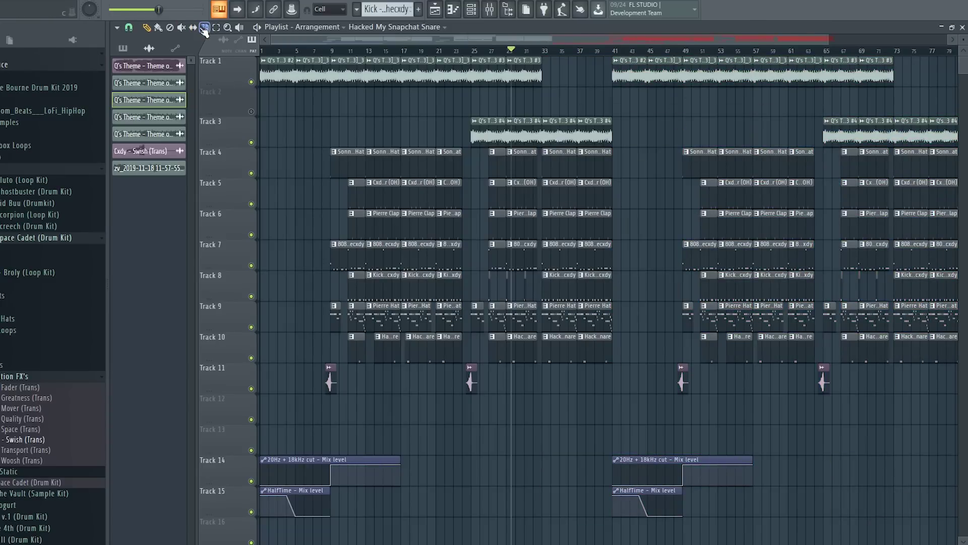
- Slice the duplicated 20Hz + 18kHz cut automation clip around bar 49 and place a copy of the middle slice at bar 25 on track 14
left_click(666, 469)
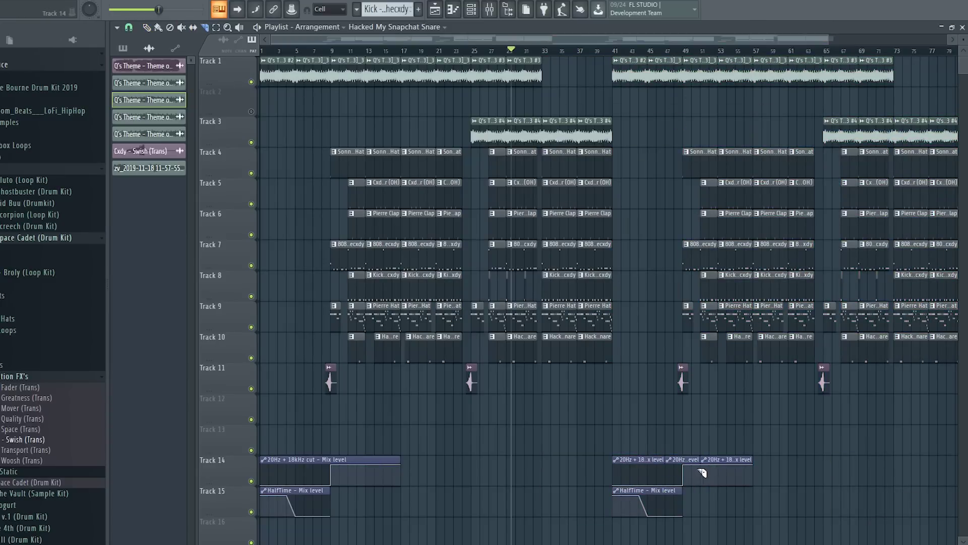
left_click(677, 459)
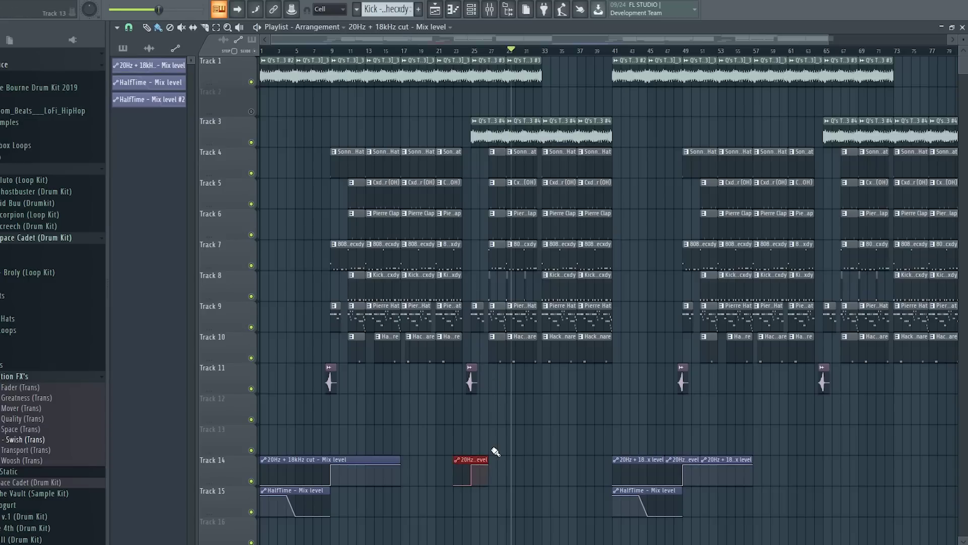
key("space")
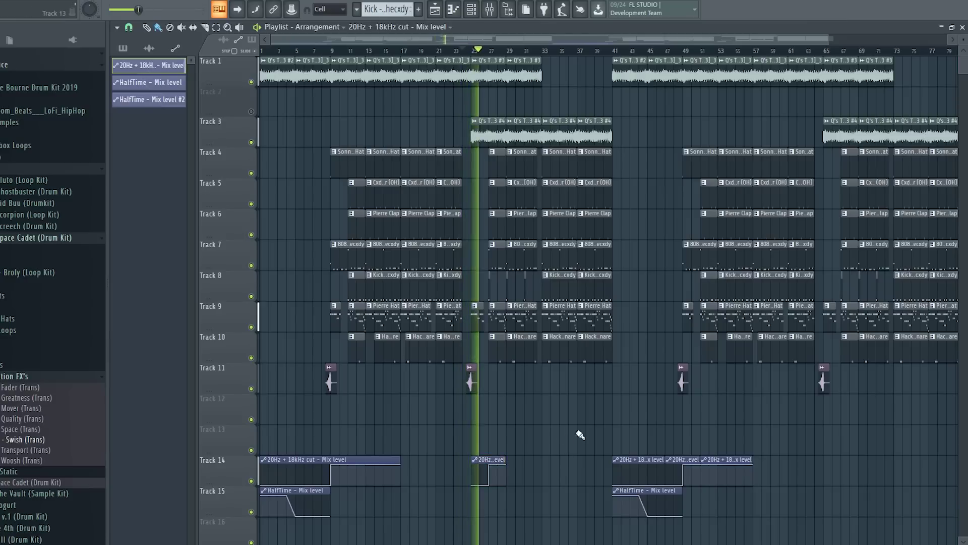
key("space")
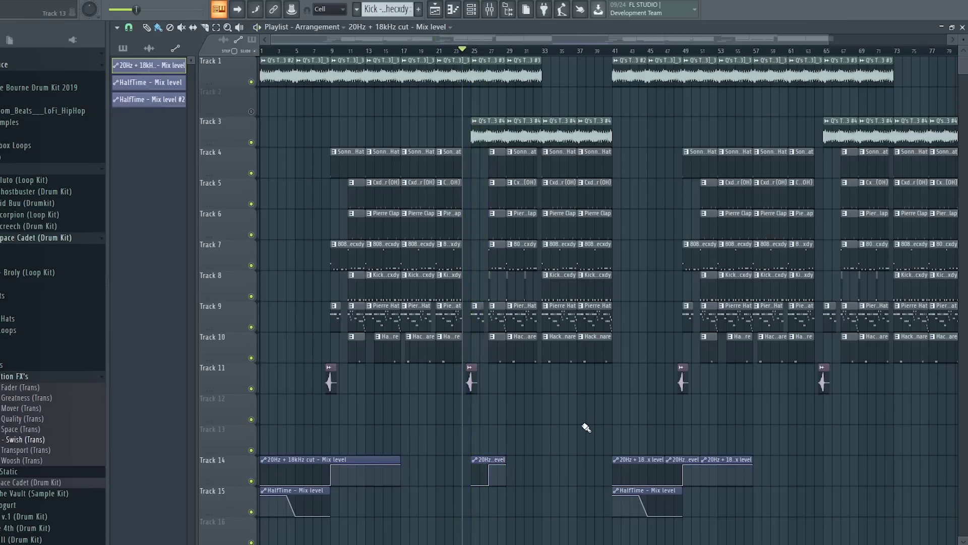
scroll(484, 55, "up", 4)
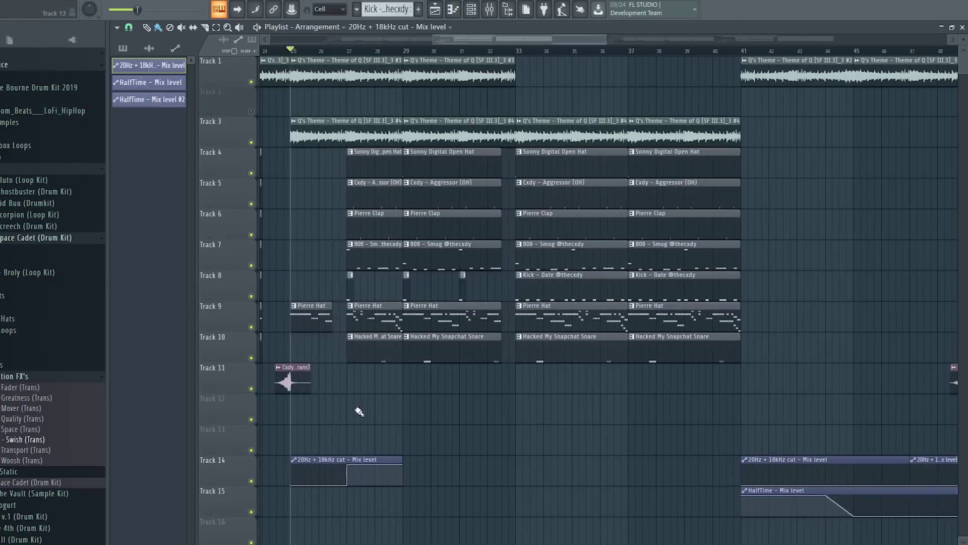
left_click(337, 54)
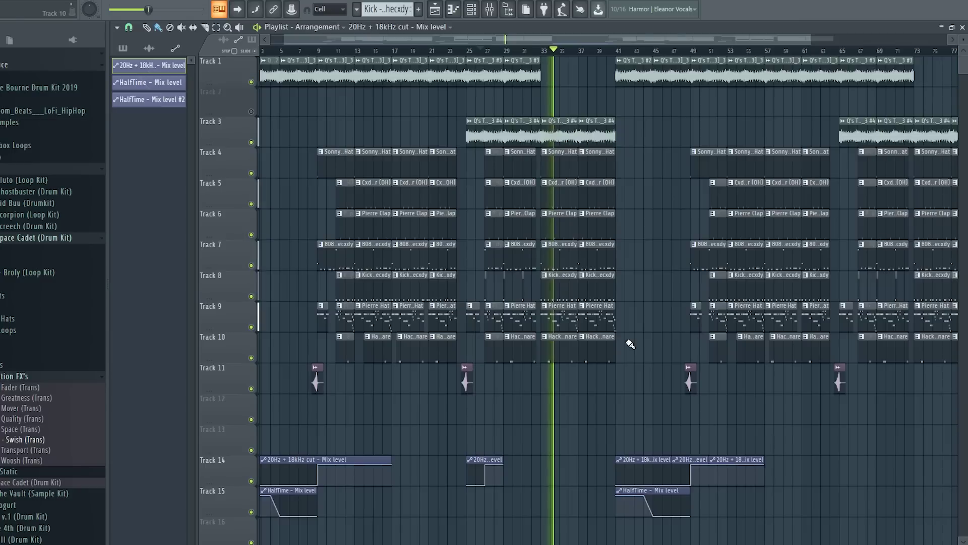
- Fill bars 41 to 49 with Pierre Hat and Pierre Clap clips, and copy the Cxdy - Swish (Trans) clip to bar 41 on track 11
left_click_drag(613, 323, 634, 317)
right_click(653, 202)
left_click_drag(617, 164, 561, 167)
left_click_drag(625, 224, 681, 230)
left_click(606, 52)
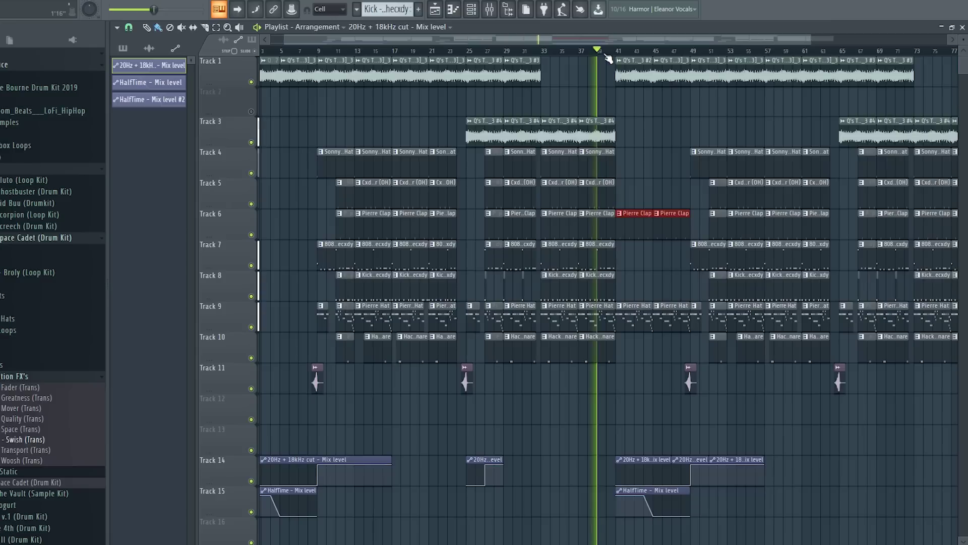
left_click_drag(468, 383, 615, 384)
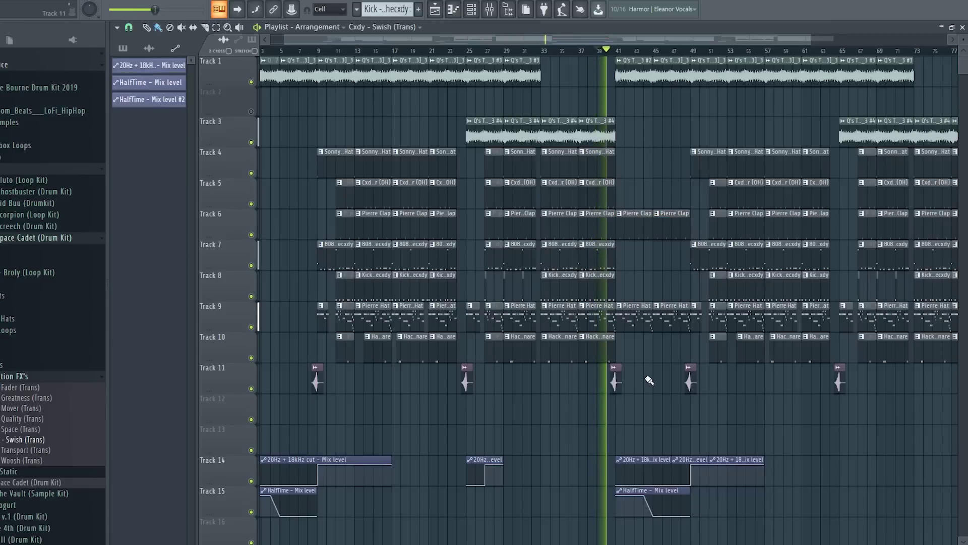
- Make the HalfTime automation clip at bar 41 unique and reshape its curve to hold high until a sharp drop at bar 49
scroll(517, 364, "down", 3)
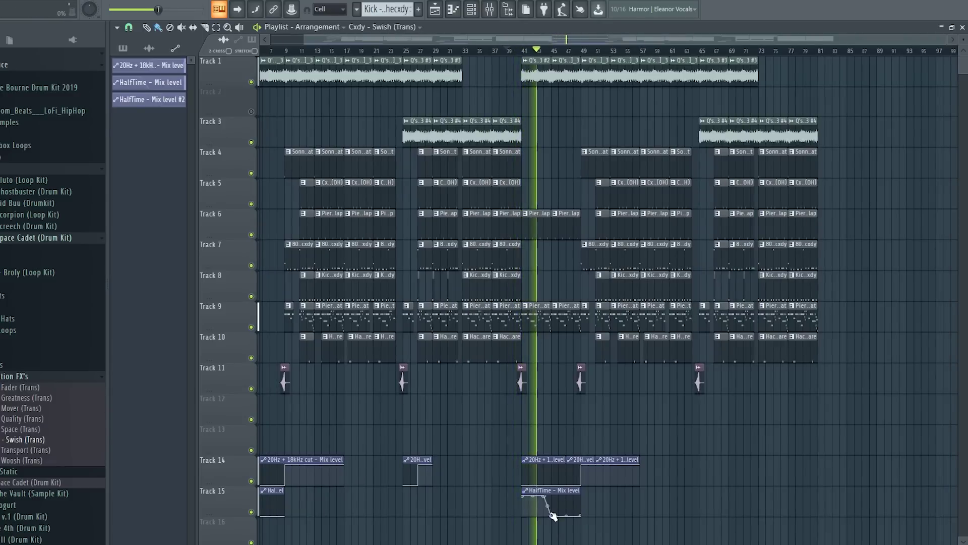
left_click(525, 490)
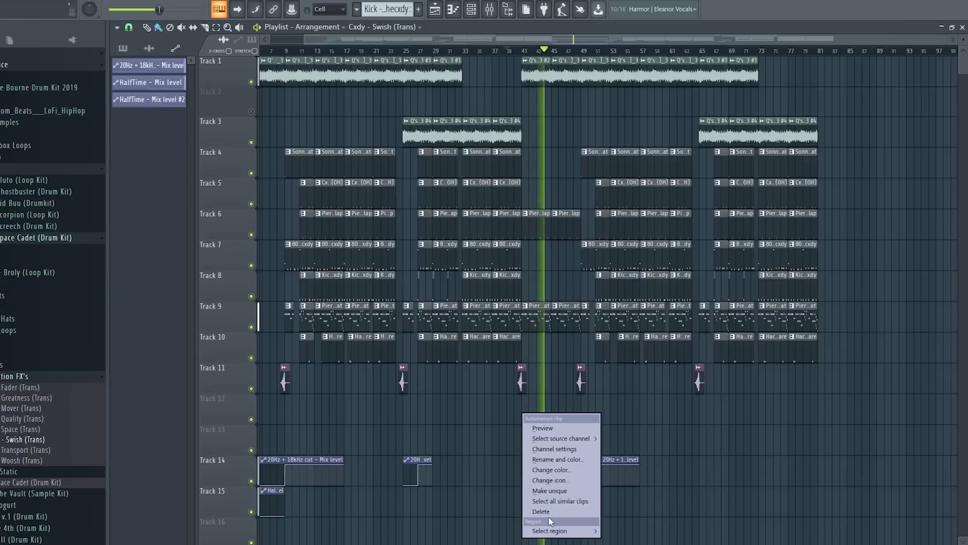
left_click(542, 430)
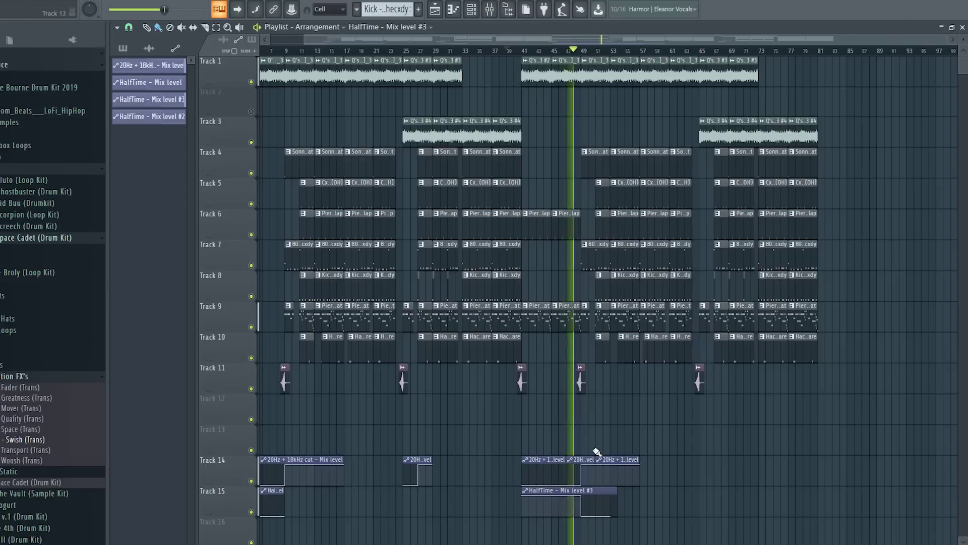
- Extend the Cxdy - Aggressor and Pierre Clap clips back to bar 49, and delete the kick clips between bars 49 and 57
scroll(577, 325, "up", 3, "ctrl")
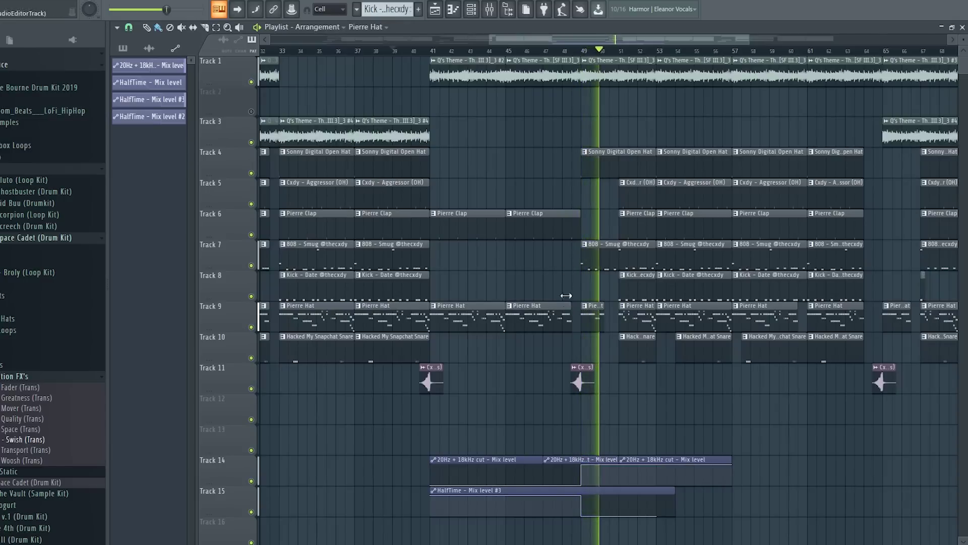
left_click_drag(629, 215, 584, 225)
key("space")
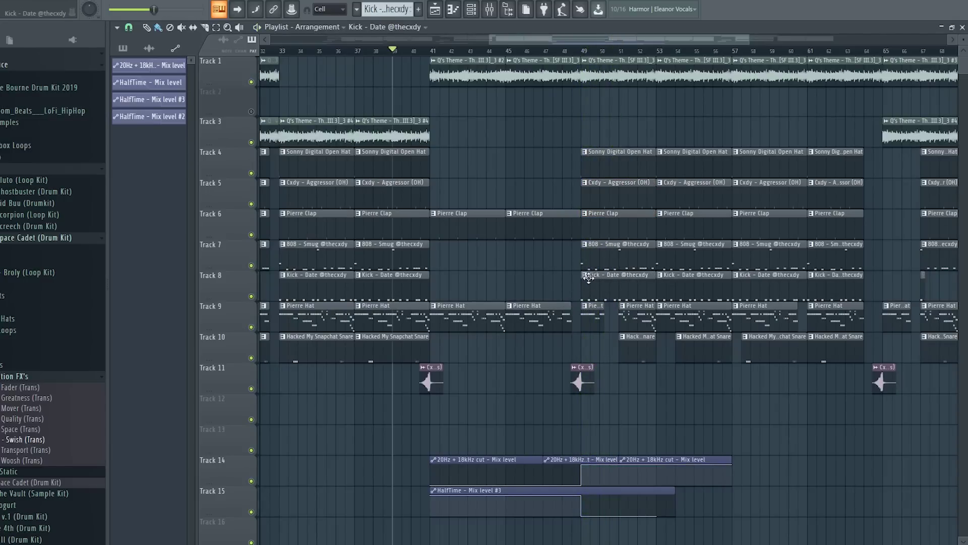
right_click(692, 288)
right_click(624, 290)
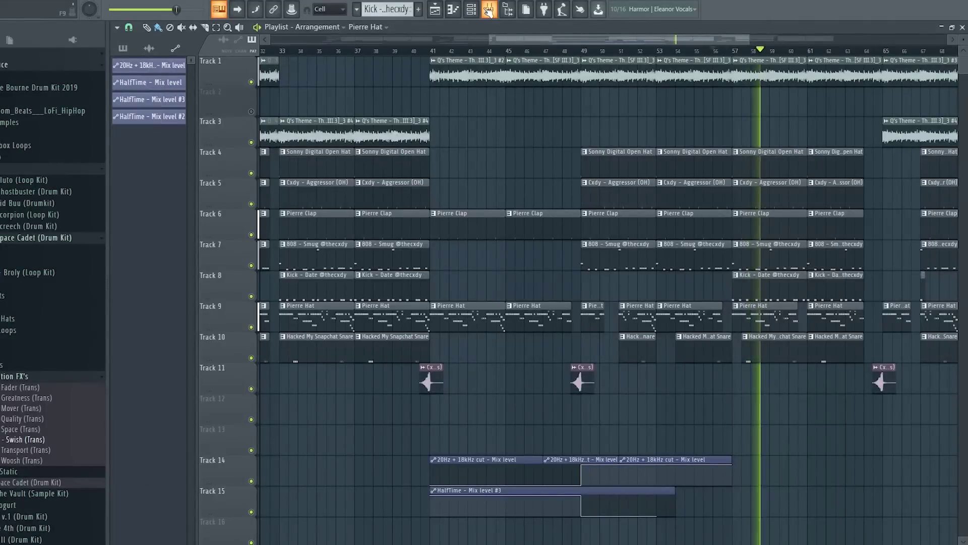
key("F9")
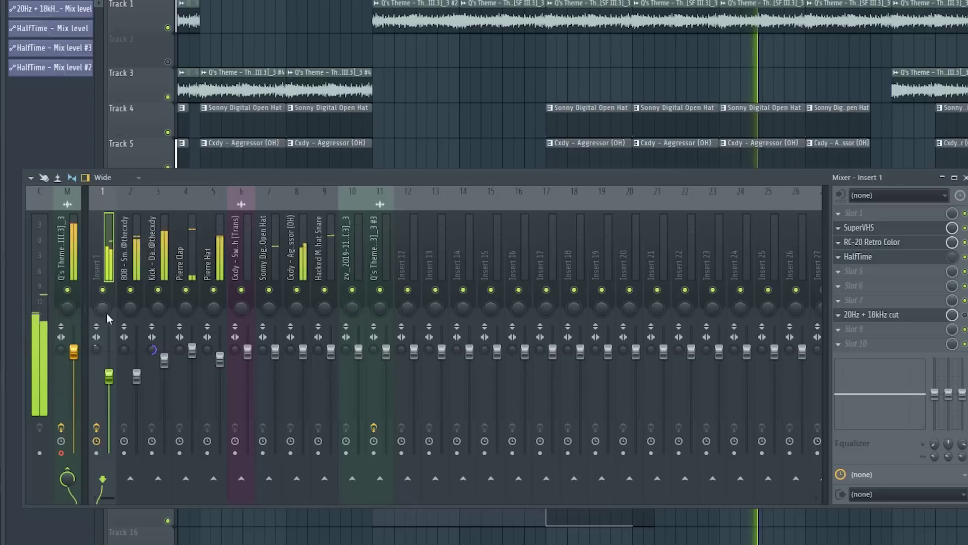
left_click(62, 265)
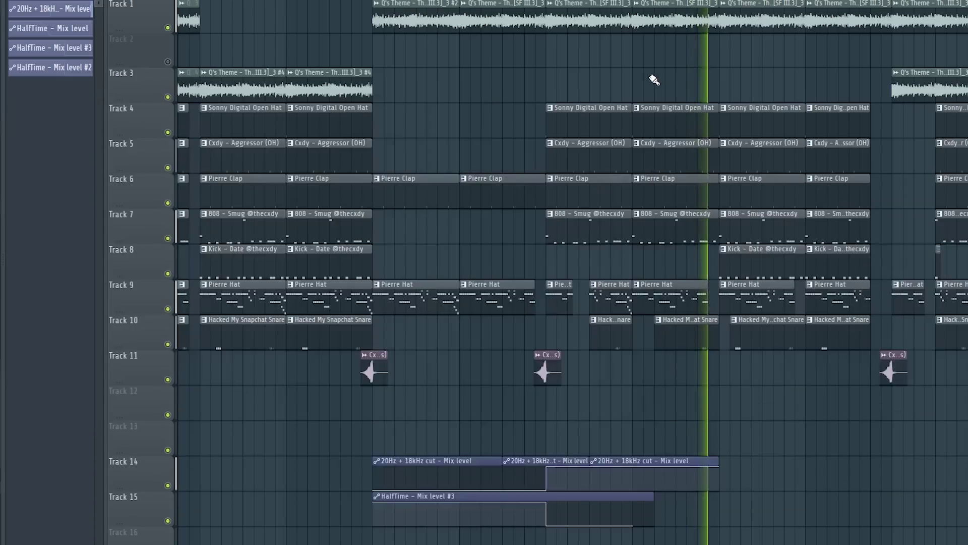
- Copy two Q's Theme clips to bar 81 on track 1 as an outro, and duplicate the last 808 clips on track 7
scroll(689, 56, "down", 5)
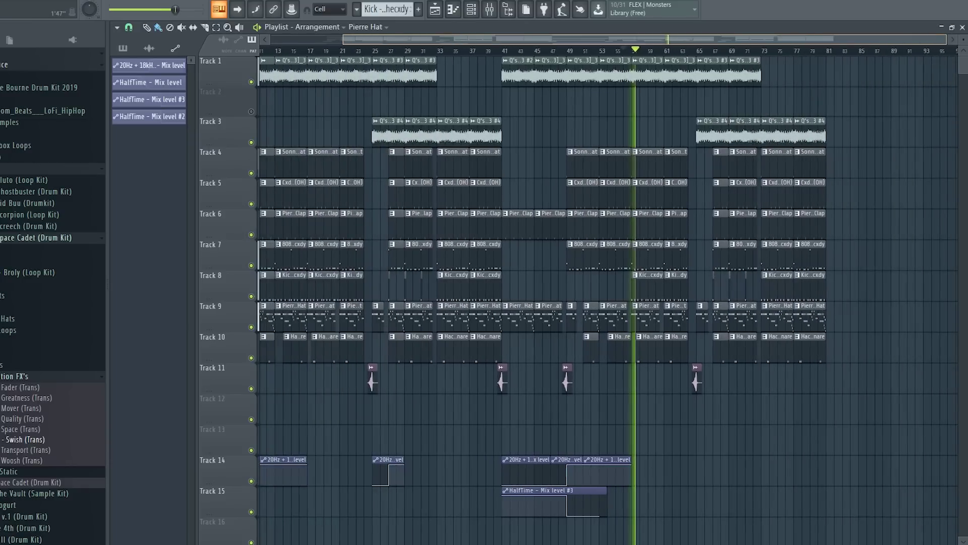
left_click_drag(764, 90, 846, 76)
key("ctrl+d")
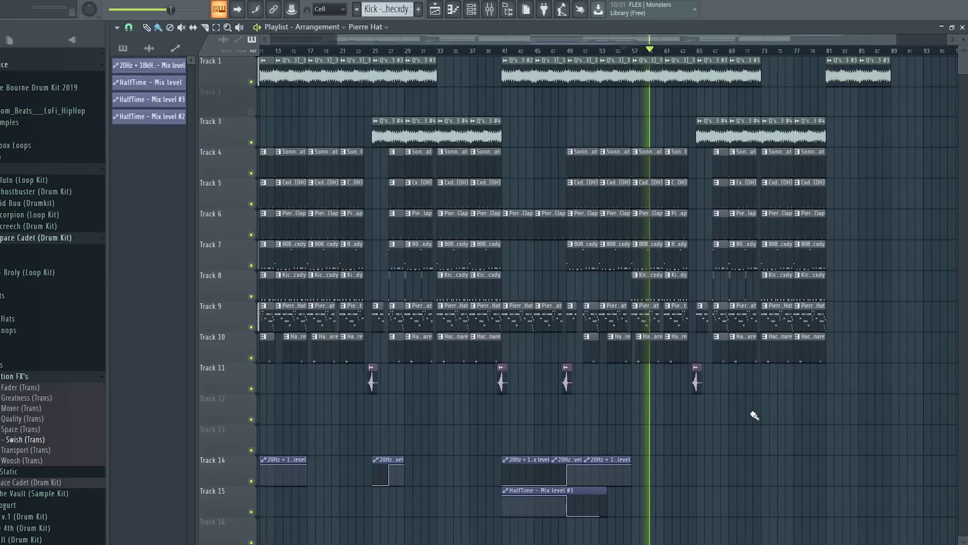
left_click_drag(822, 268, 779, 250)
left_click_drag(778, 251, 846, 250)
key("ctrl+d")
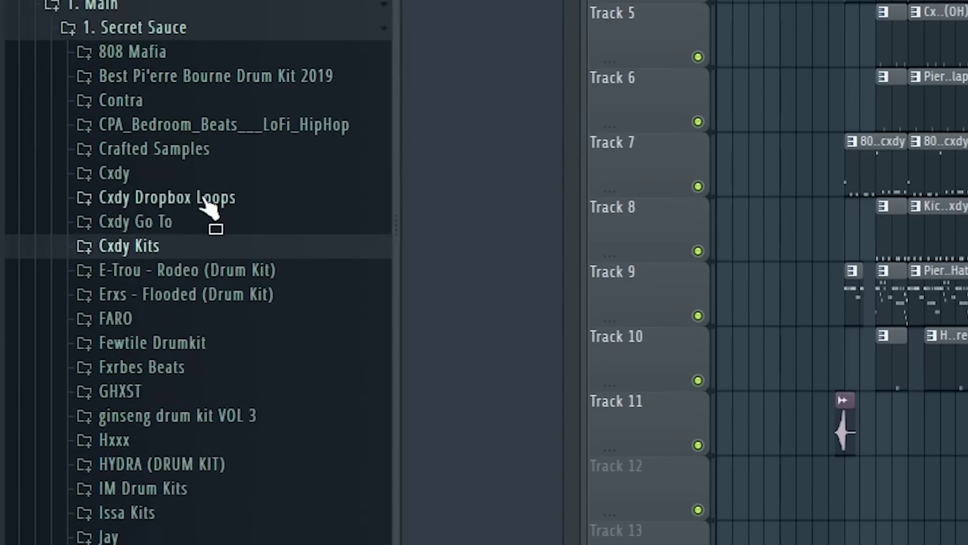
- Find the STREET FIGHTER 2 PERFECT SFX_2 sample in the browser's sample folders and place it at about bar 8 on track 10
left_click(157, 179)
left_click(166, 200)
left_click_drag(252, 396, 661, 391)
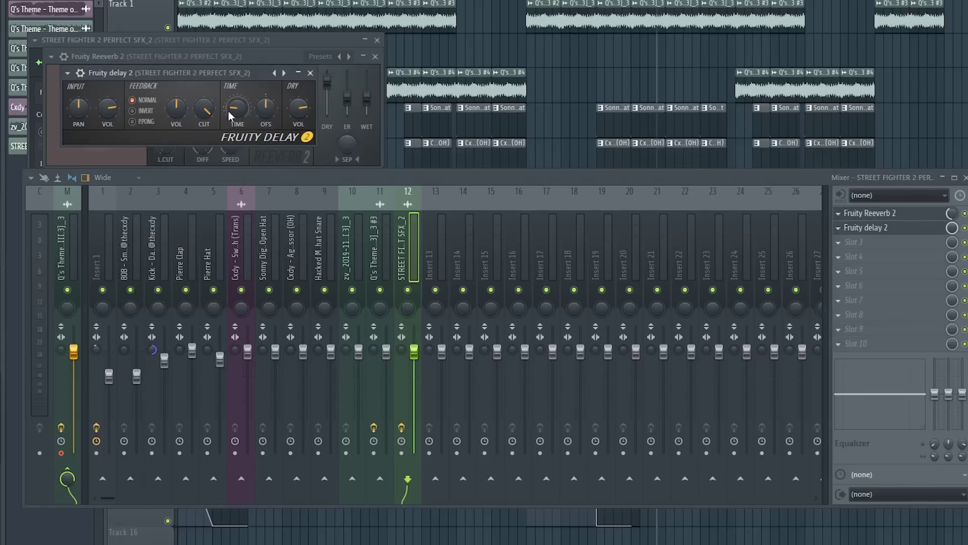
- Set the Fruity delay 2 time on the STREET FIGHTER 2 PERFECT SFX_2 insert from the preset values and close its windows
right_click(236, 108)
left_click(359, 178)
left_click(437, 62)
left_click(213, 1)
- Move the SFX clip to about half a bar before bar 9, boost its sample level in the channel settings, and replay from bar 8
scroll(218, 1, "up", 3)
key("space")
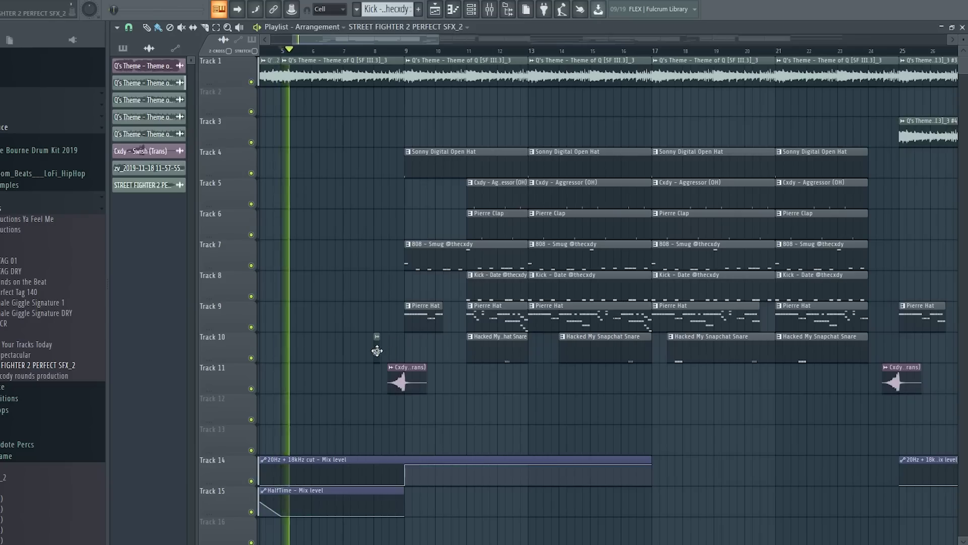
left_click_drag(376, 349, 392, 350)
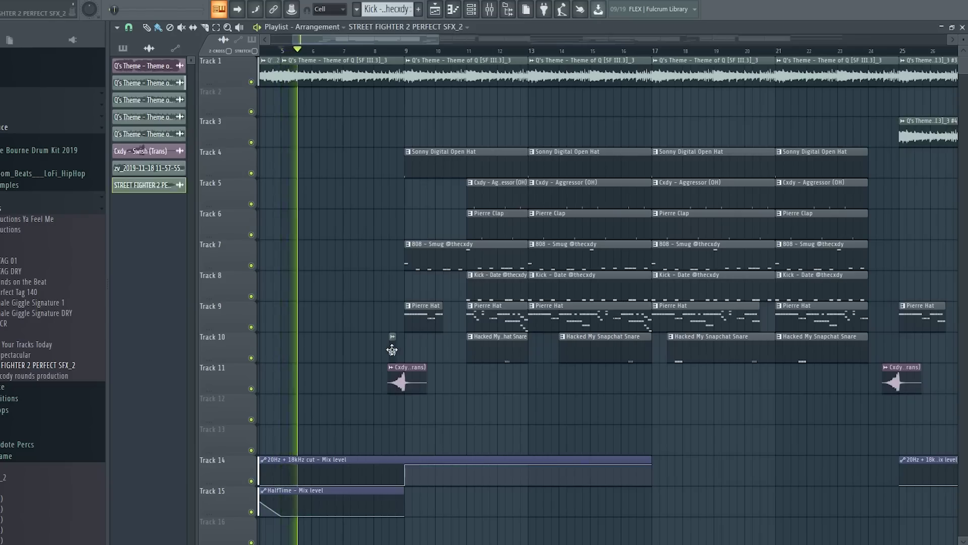
double_click(392, 350)
left_click(434, 93)
left_click(373, 51)
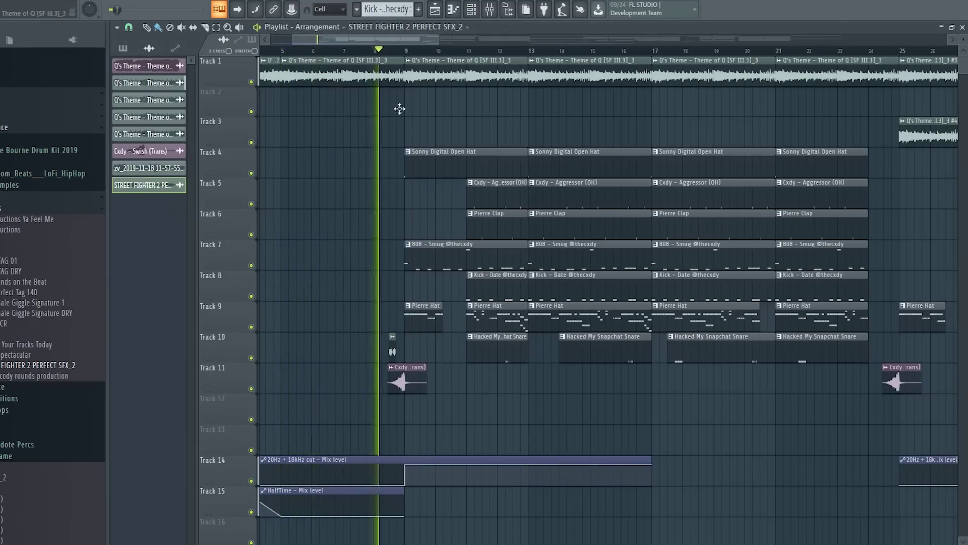
- Adjust the input volume of Fruity delay 2 on the SFX's mixer insert and choose another preset value for its delay time
double_click(393, 348)
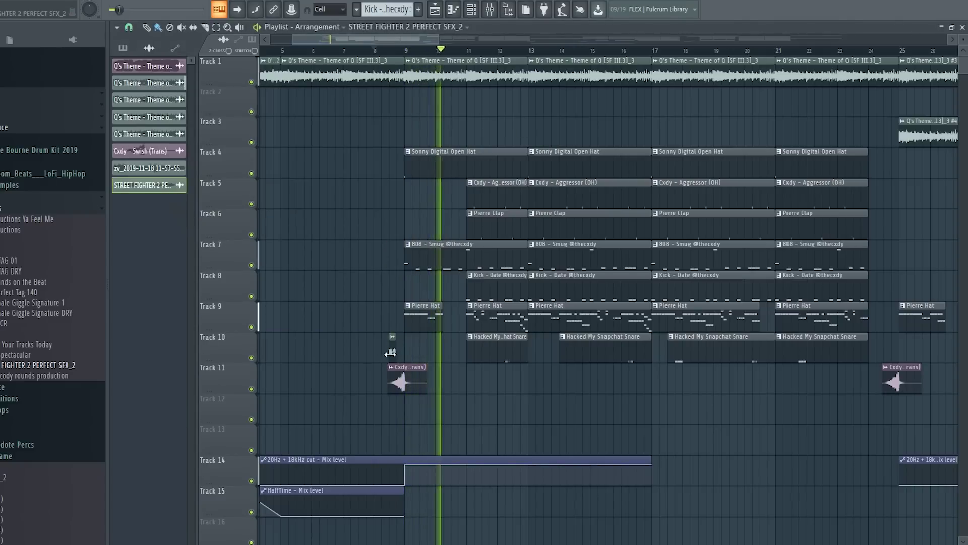
key("F9")
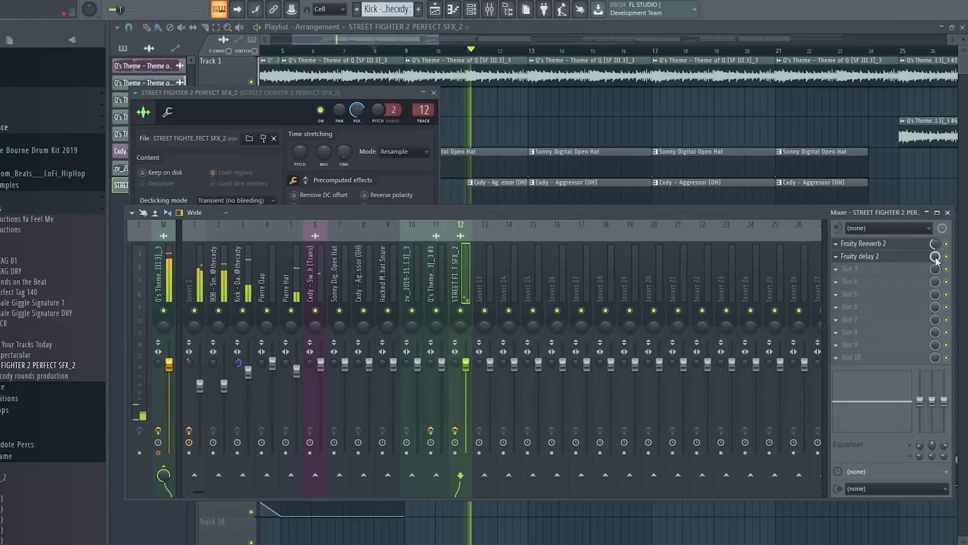
left_click(837, 256)
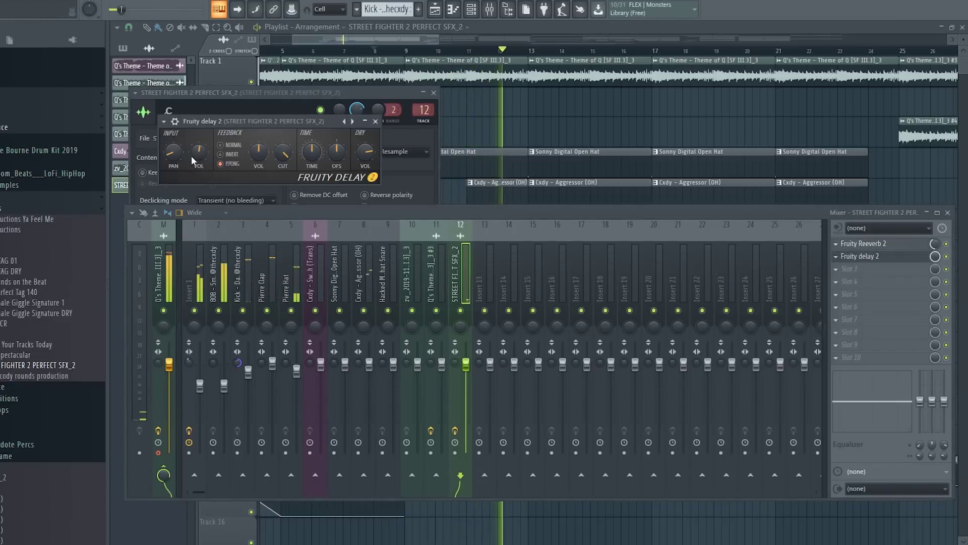
right_click(316, 153)
mouse_move(343, 172)
left_click(428, 212)
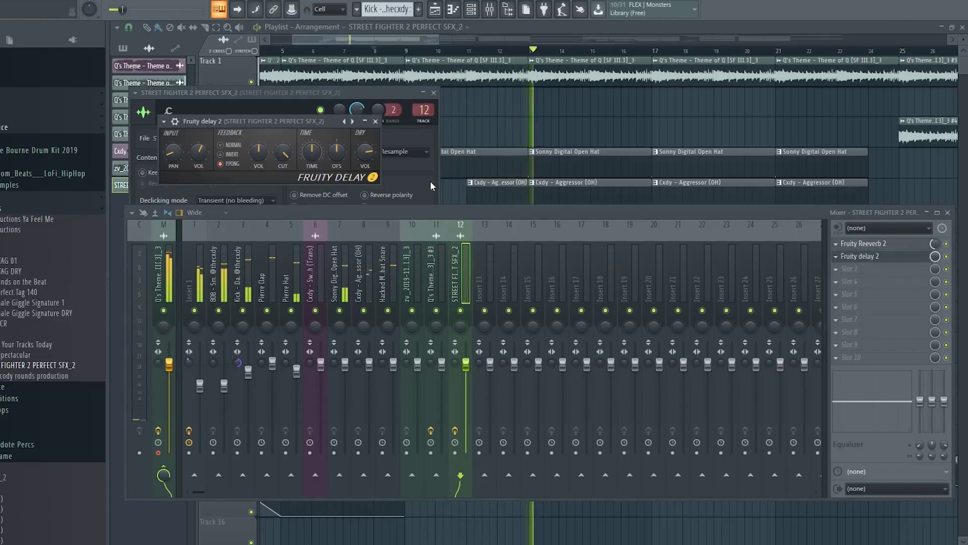
right_click(488, 130)
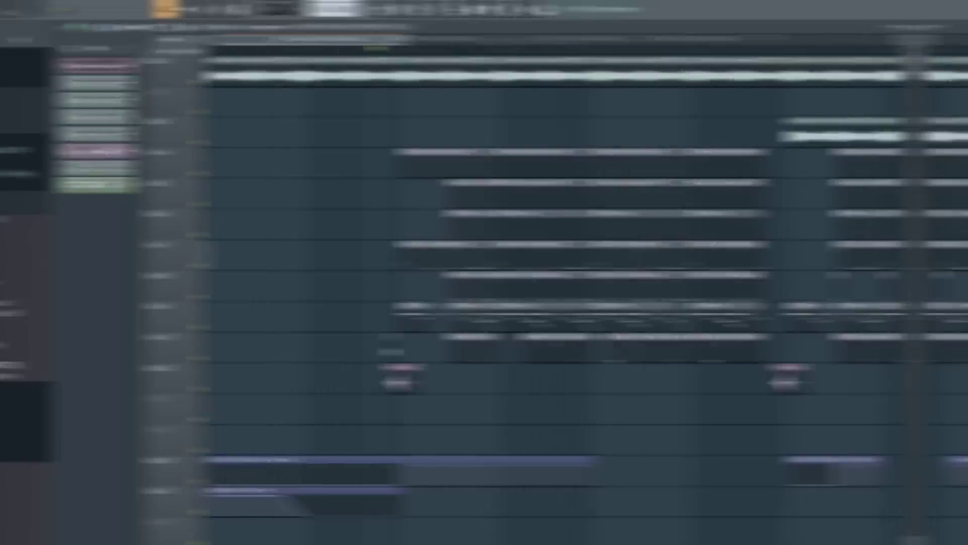